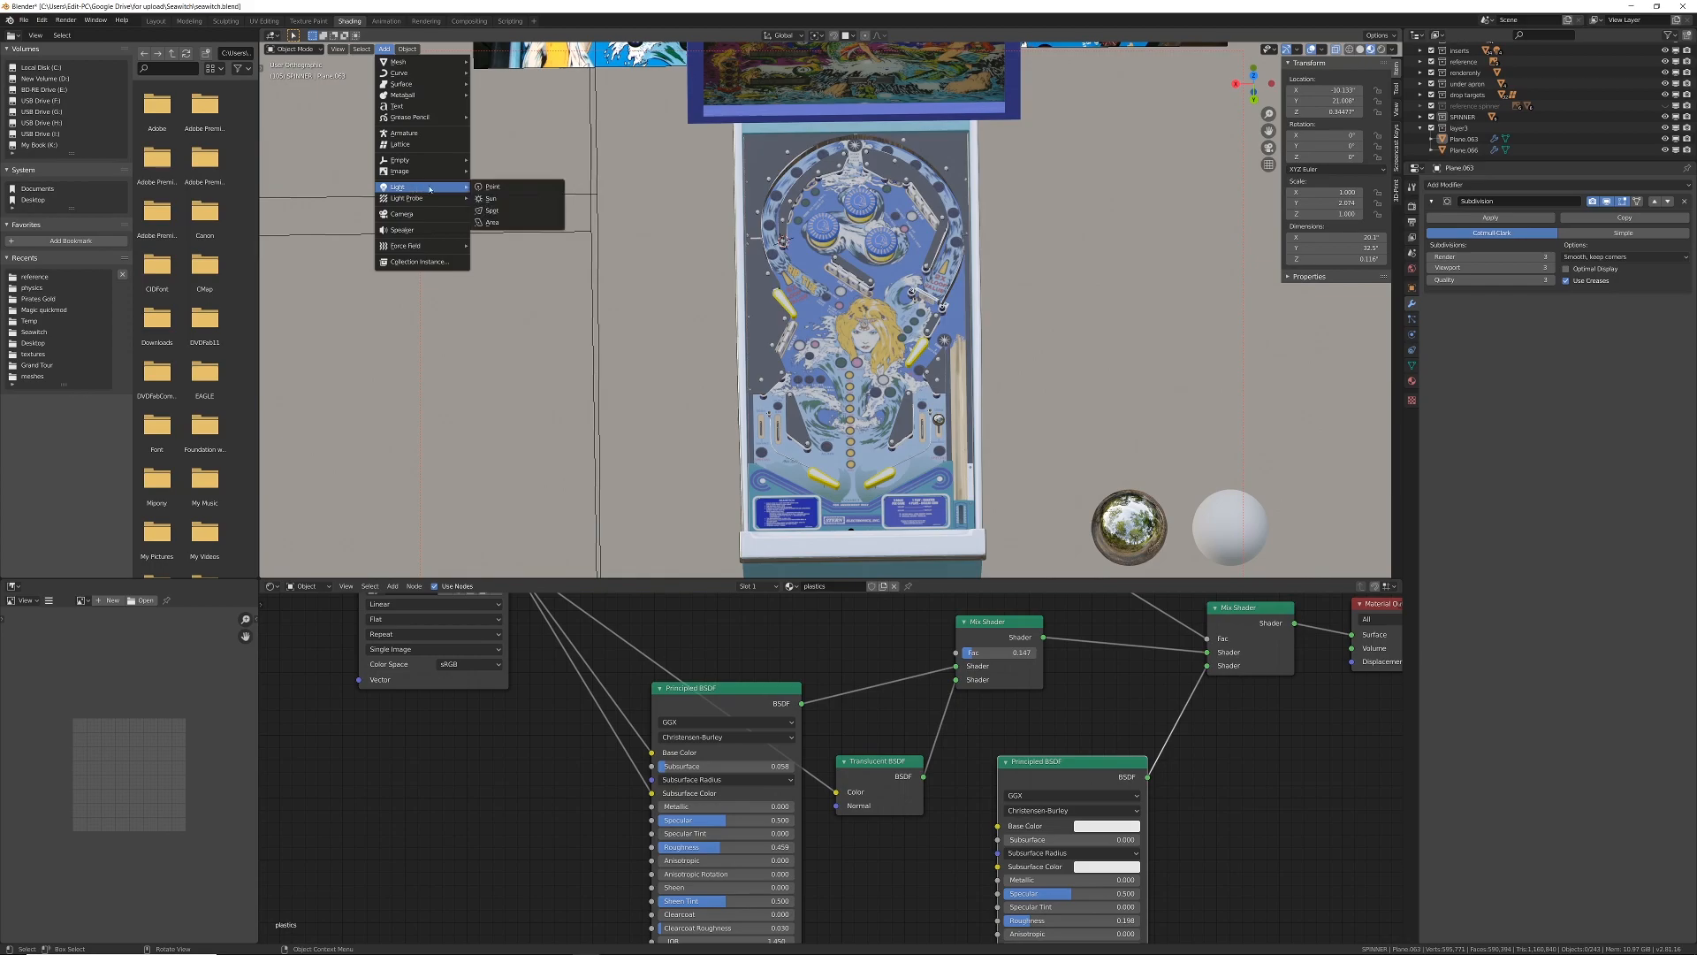
Step: Add a point light to the scene and enable the Screencast Keys overlay
click(508, 186)
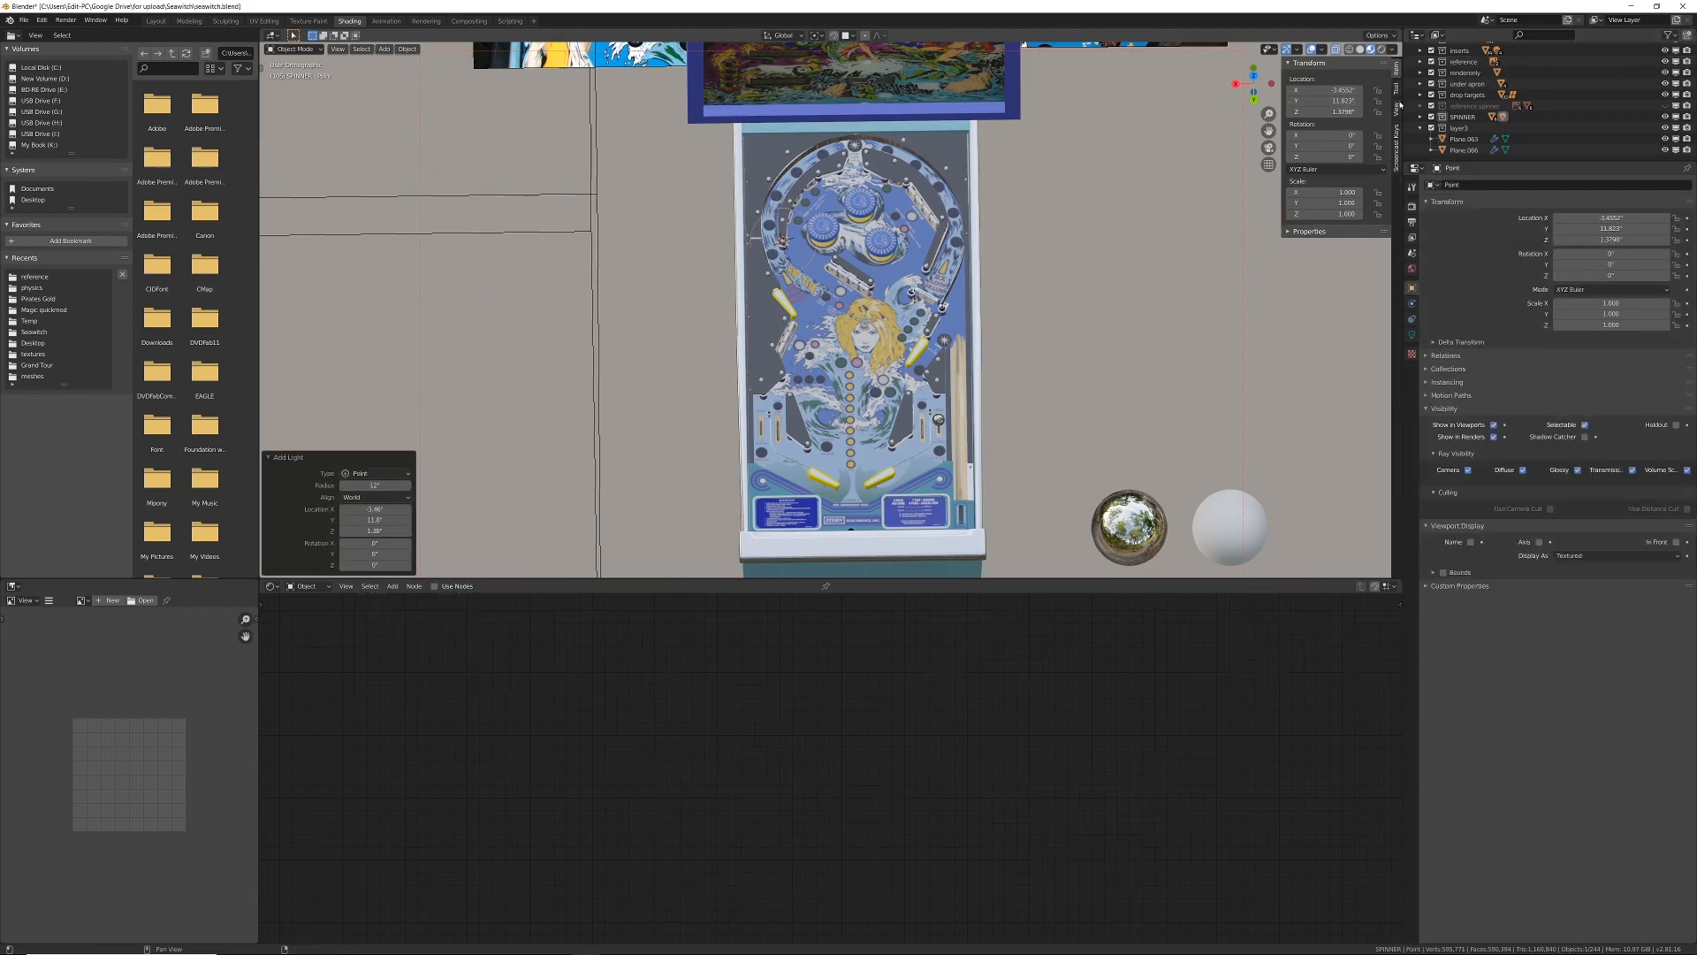
click(1398, 142)
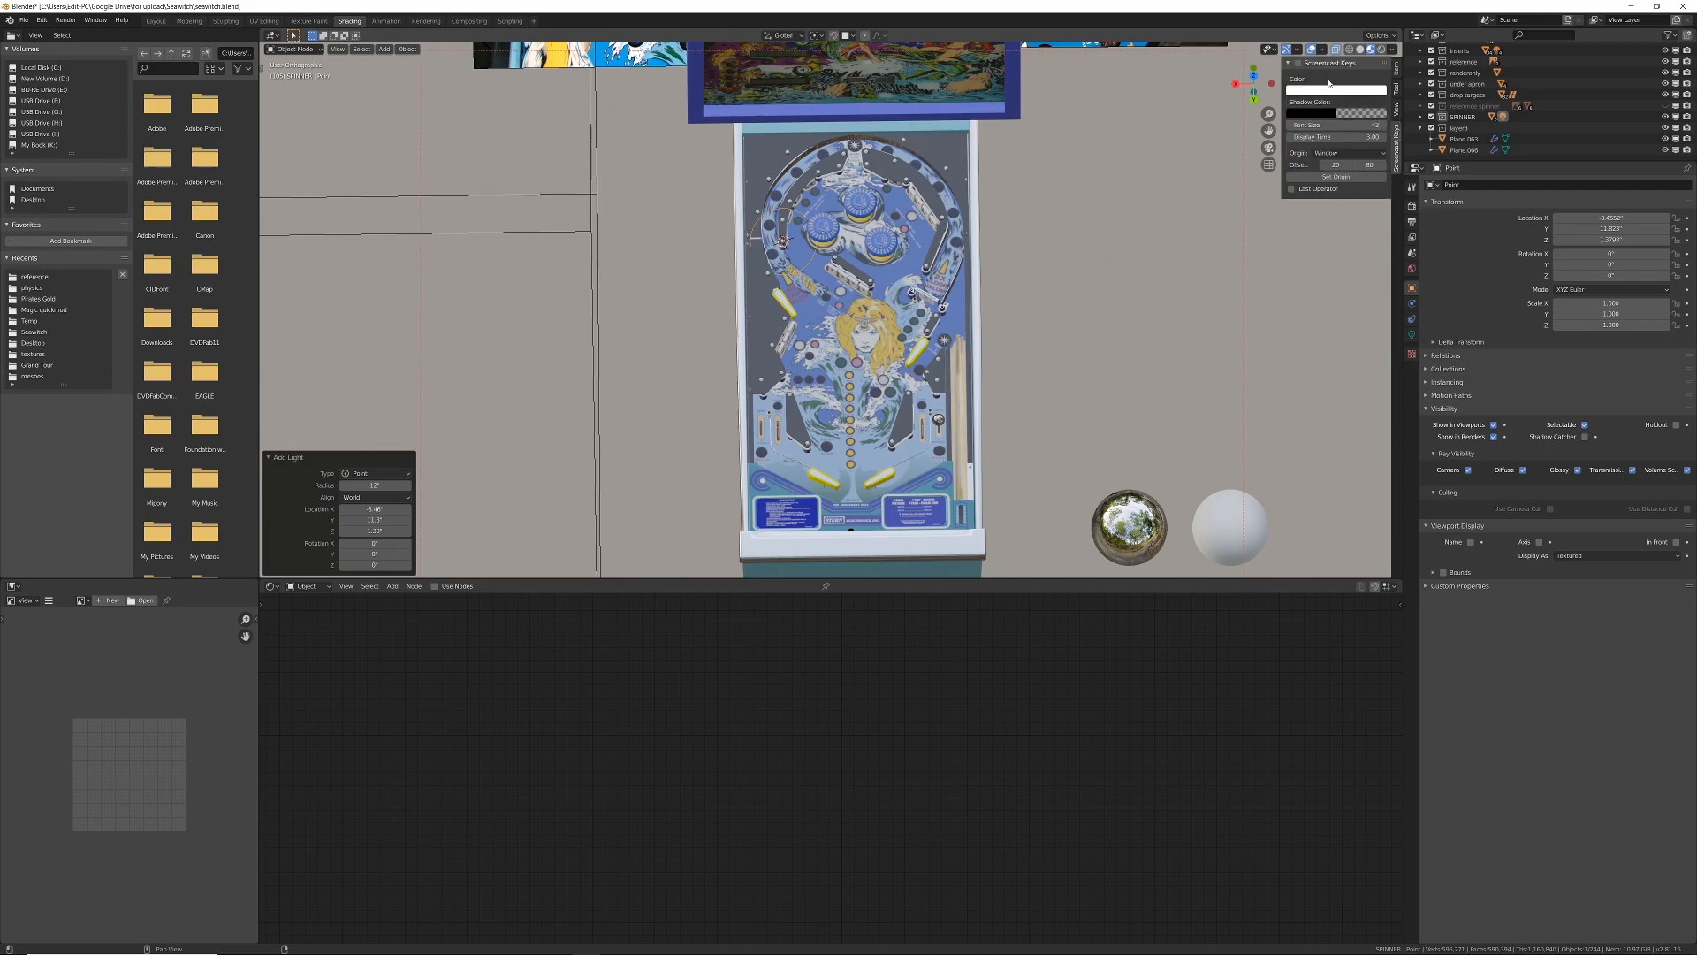
click(1325, 63)
click(1298, 63)
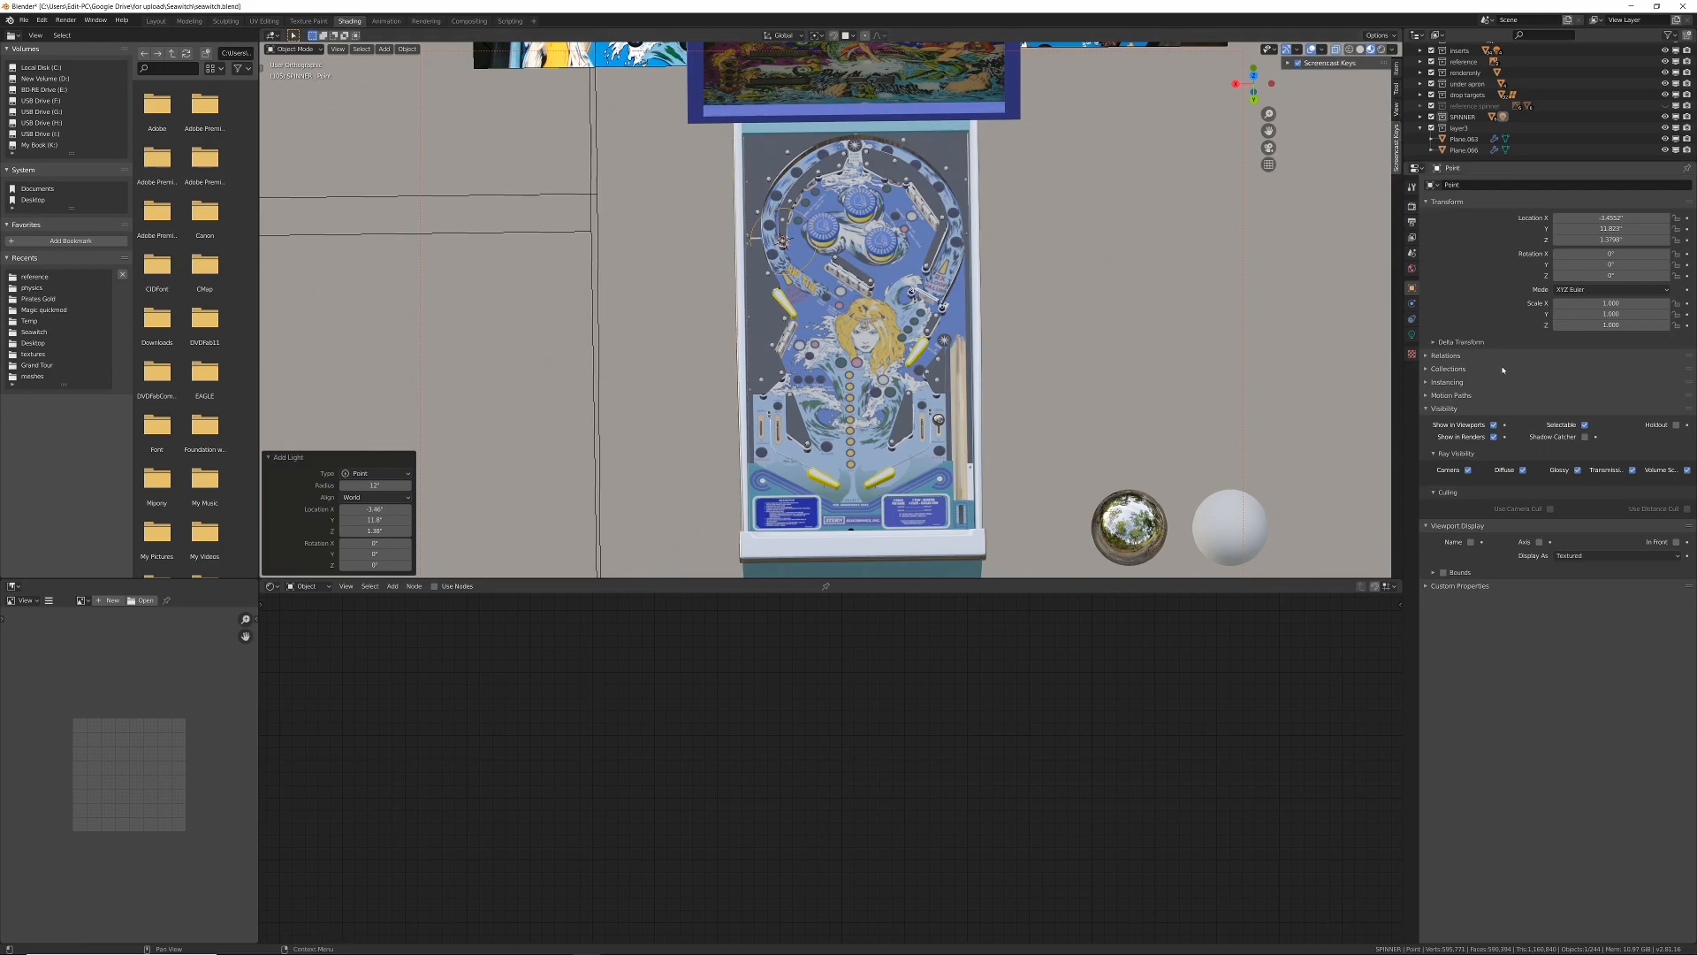
Step: Set the point light's power to 1 W and its size to 0.2"
click(1412, 335)
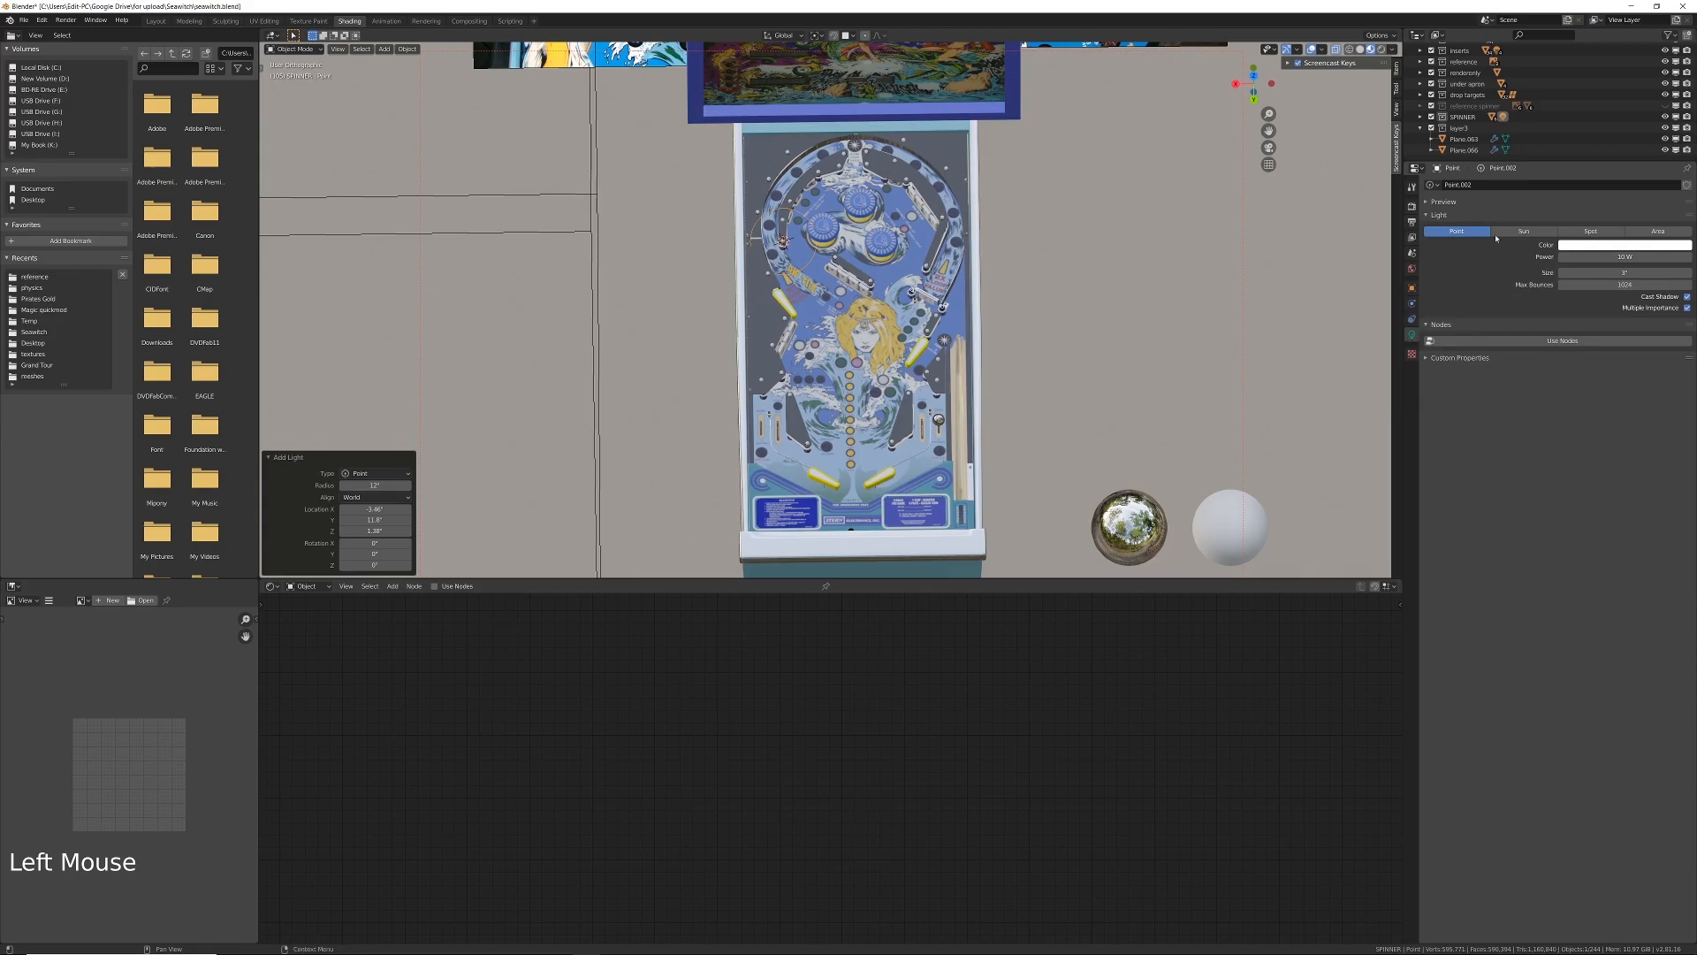
double_click(1624, 257)
text(1)
click(1617, 271)
Step: Move the point light horizontally, with its height locked, onto the slingshot area of the lower playfield
key(g)
key(shift+z)
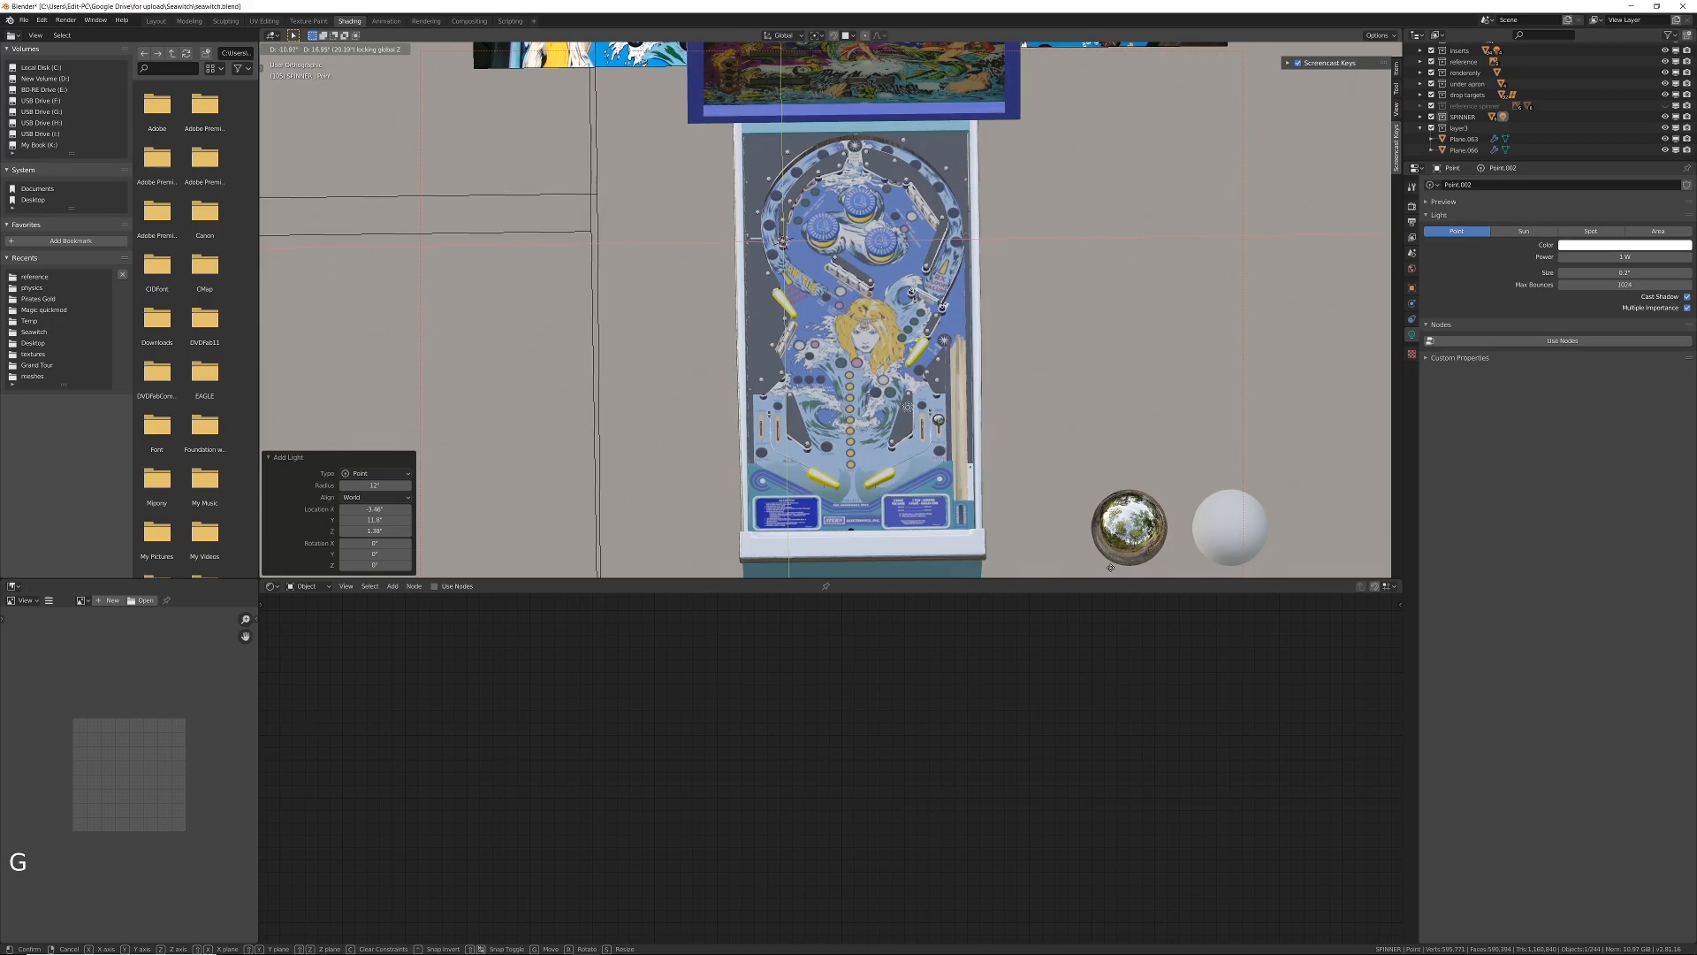
click(1108, 566)
Step: Lower the point light along the Z axis toward the playfield surface beside the slingshot
middle_drag(1108, 566, 877, 359)
scroll(1008, 446, up, 6)
scroll(878, 359, up, 4)
key(g)
key(z)
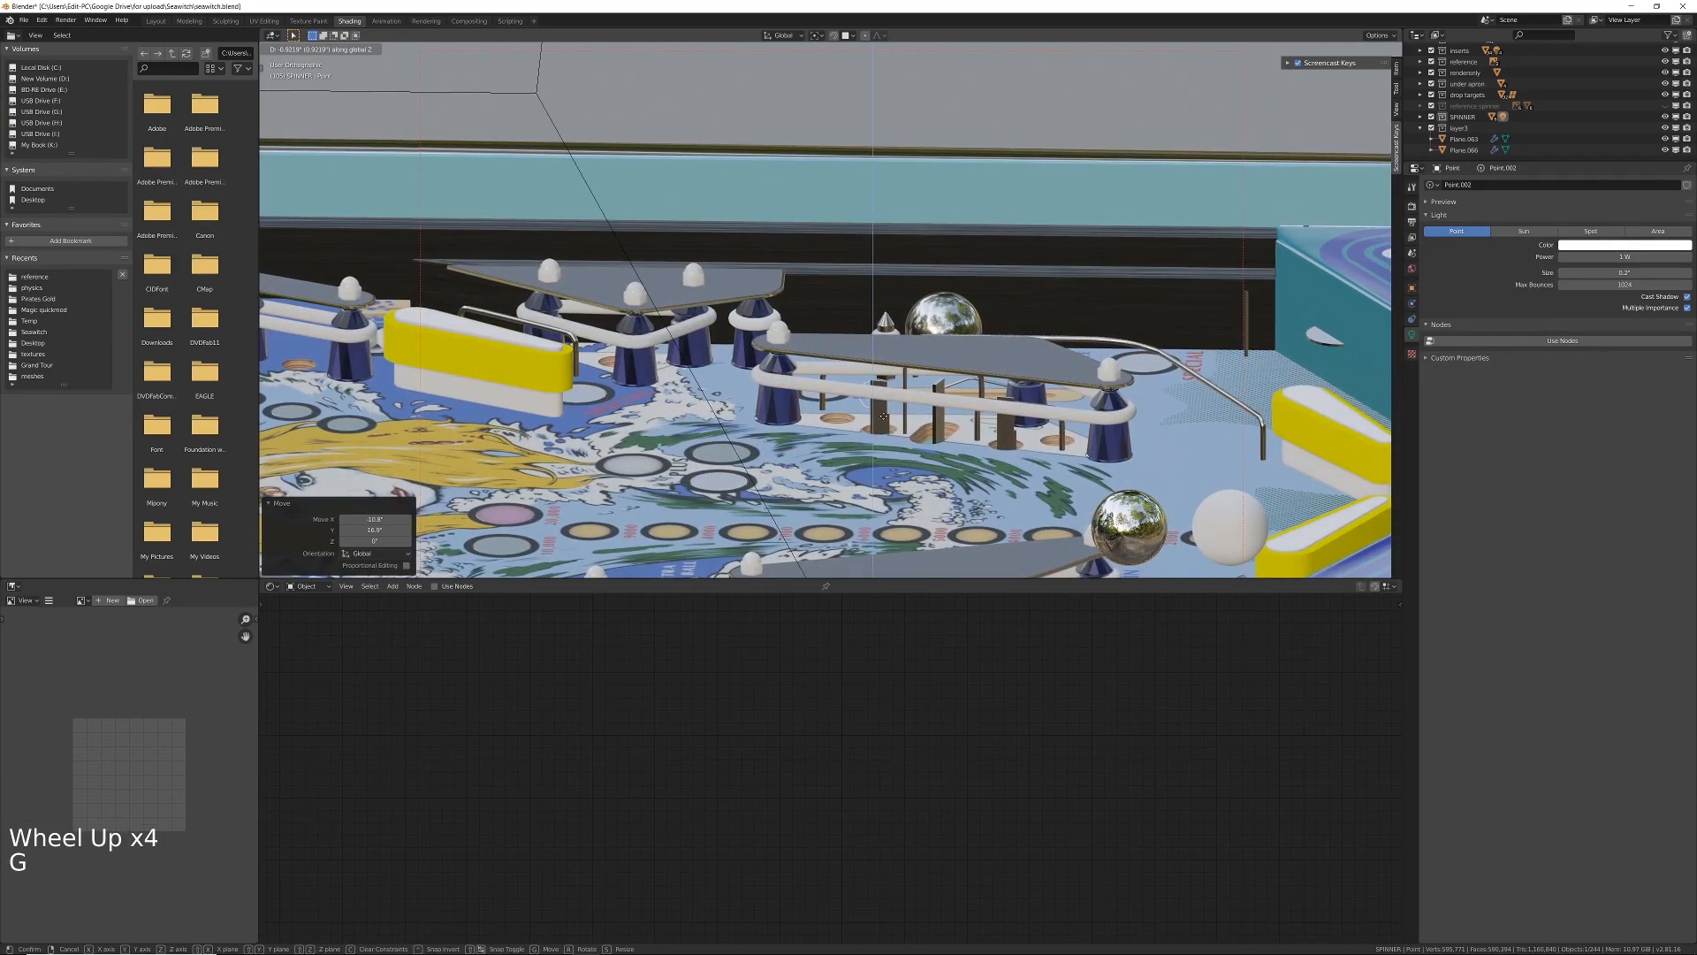
click(885, 419)
Step: In the top wireframe view, move the light horizontally to the narrow end of the slingshot, keeping its height locked
key(KP_7)
scroll(883, 419, up, 3)
shift+middle_drag(672, 424, 1043, 430)
key(z)
click(968, 434)
shift+middle_drag(950, 375, 1047, 407)
key(g)
key(shift+z)
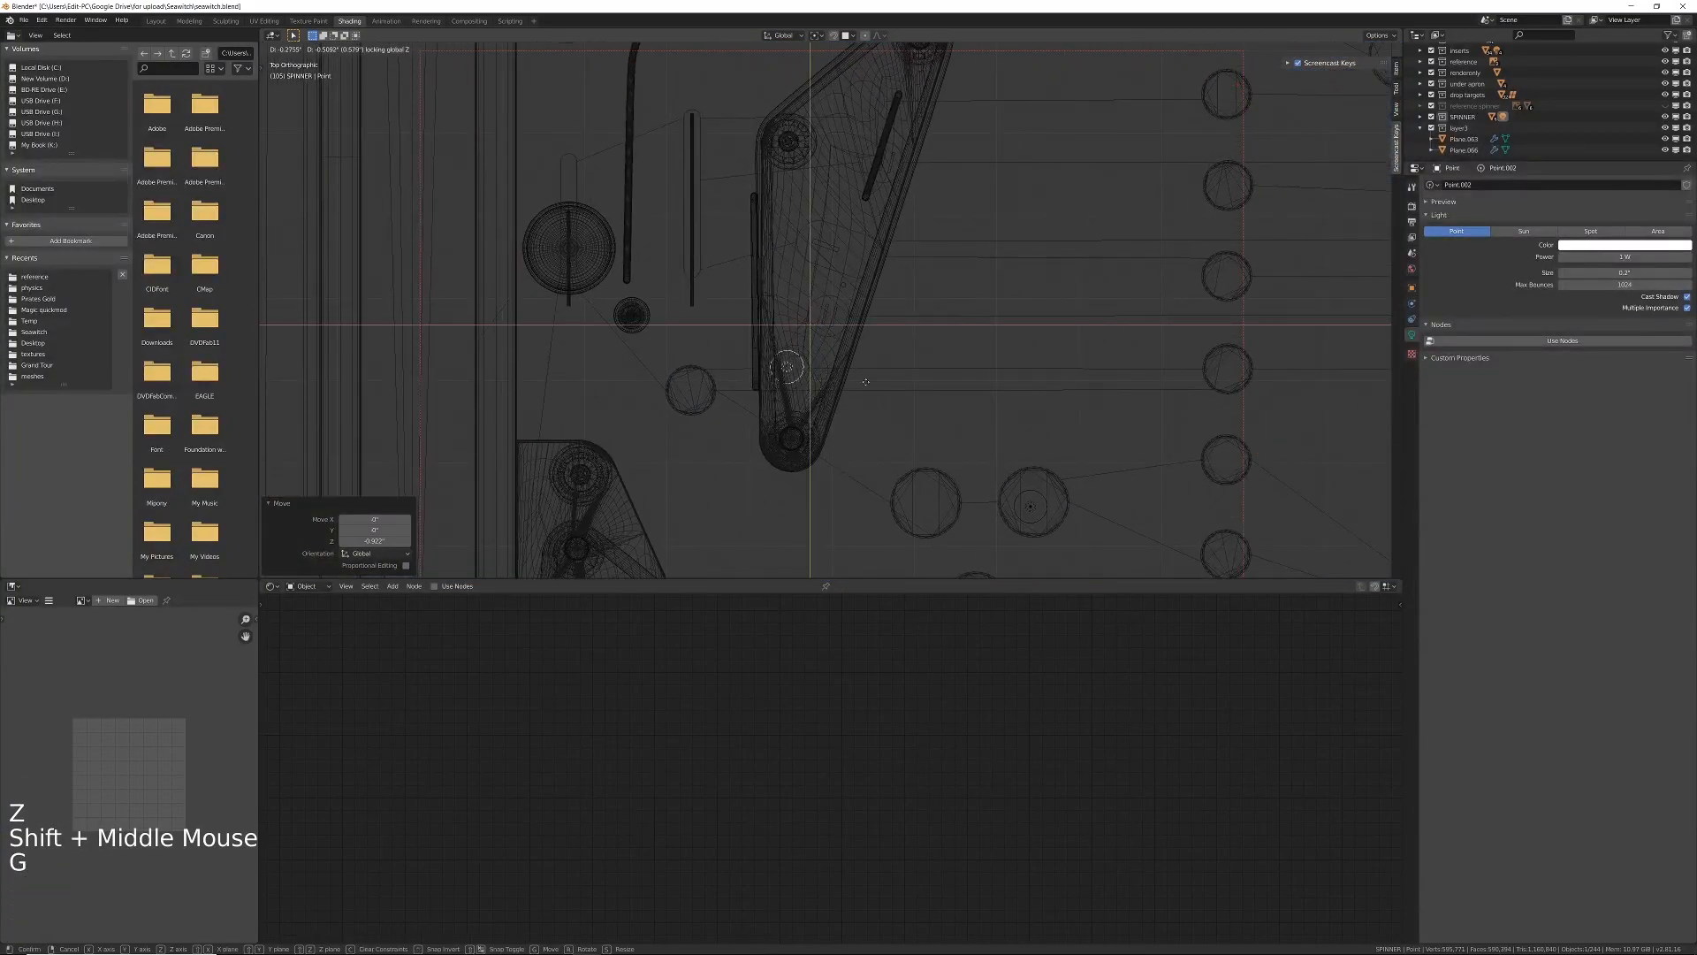
click(866, 383)
Step: Switch the viewport to Rendered shading and enable nodes on the light with an Emission strength of 0.3
key(z)
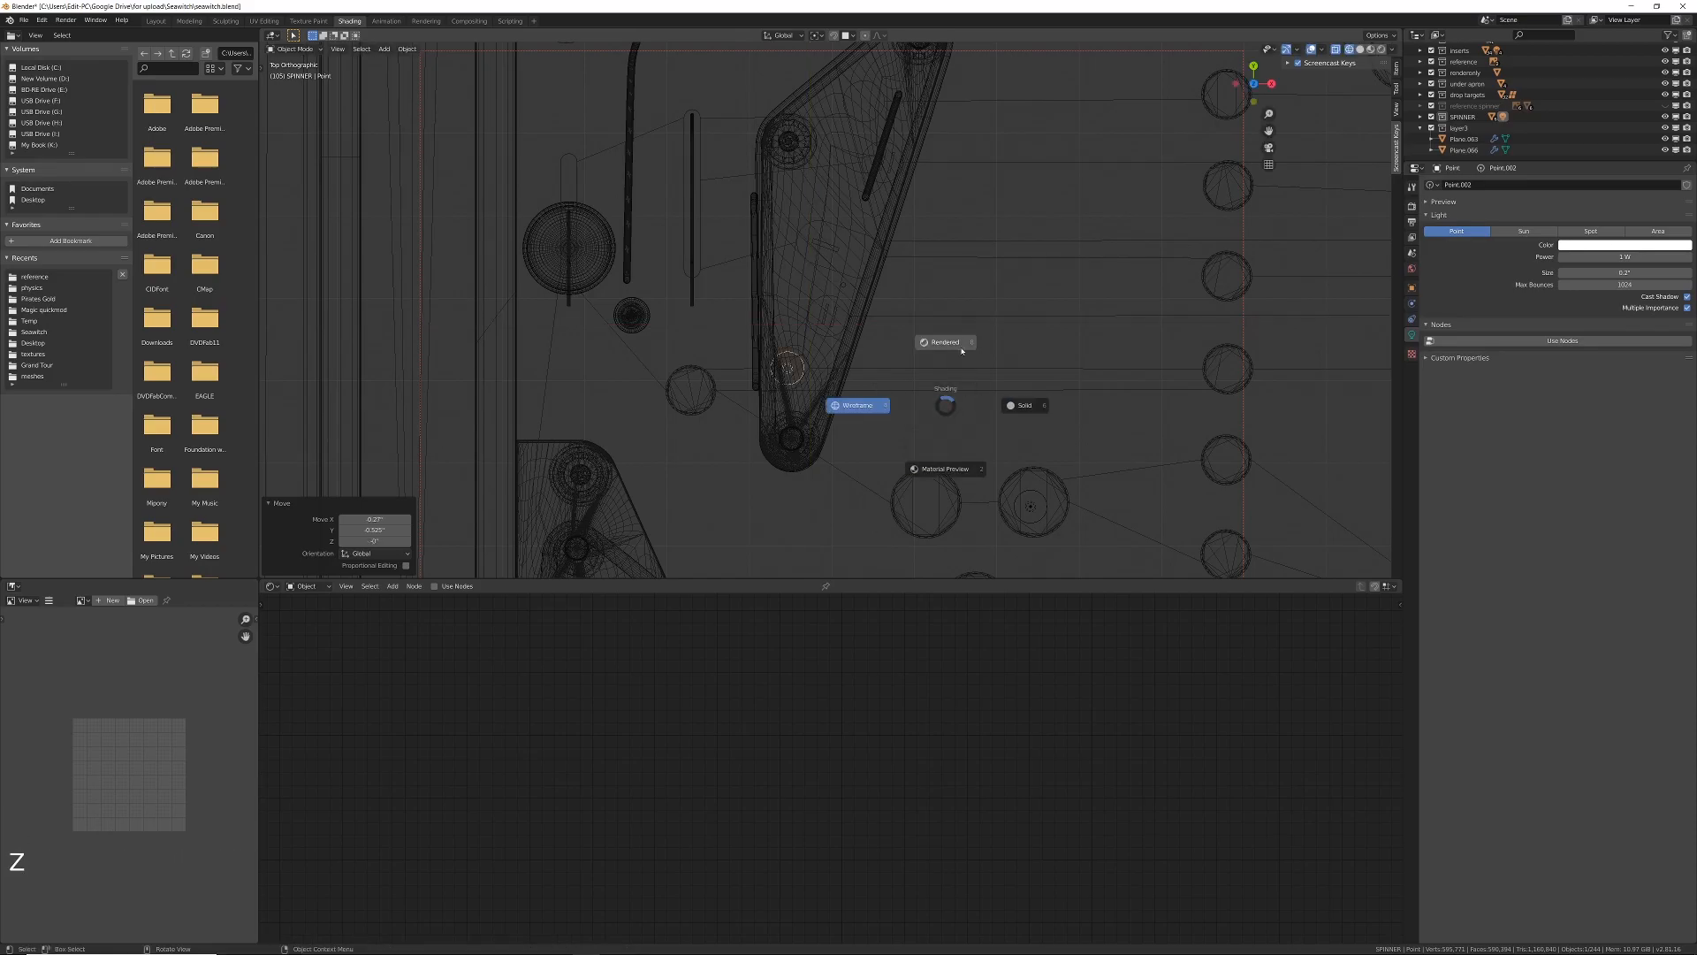
click(962, 346)
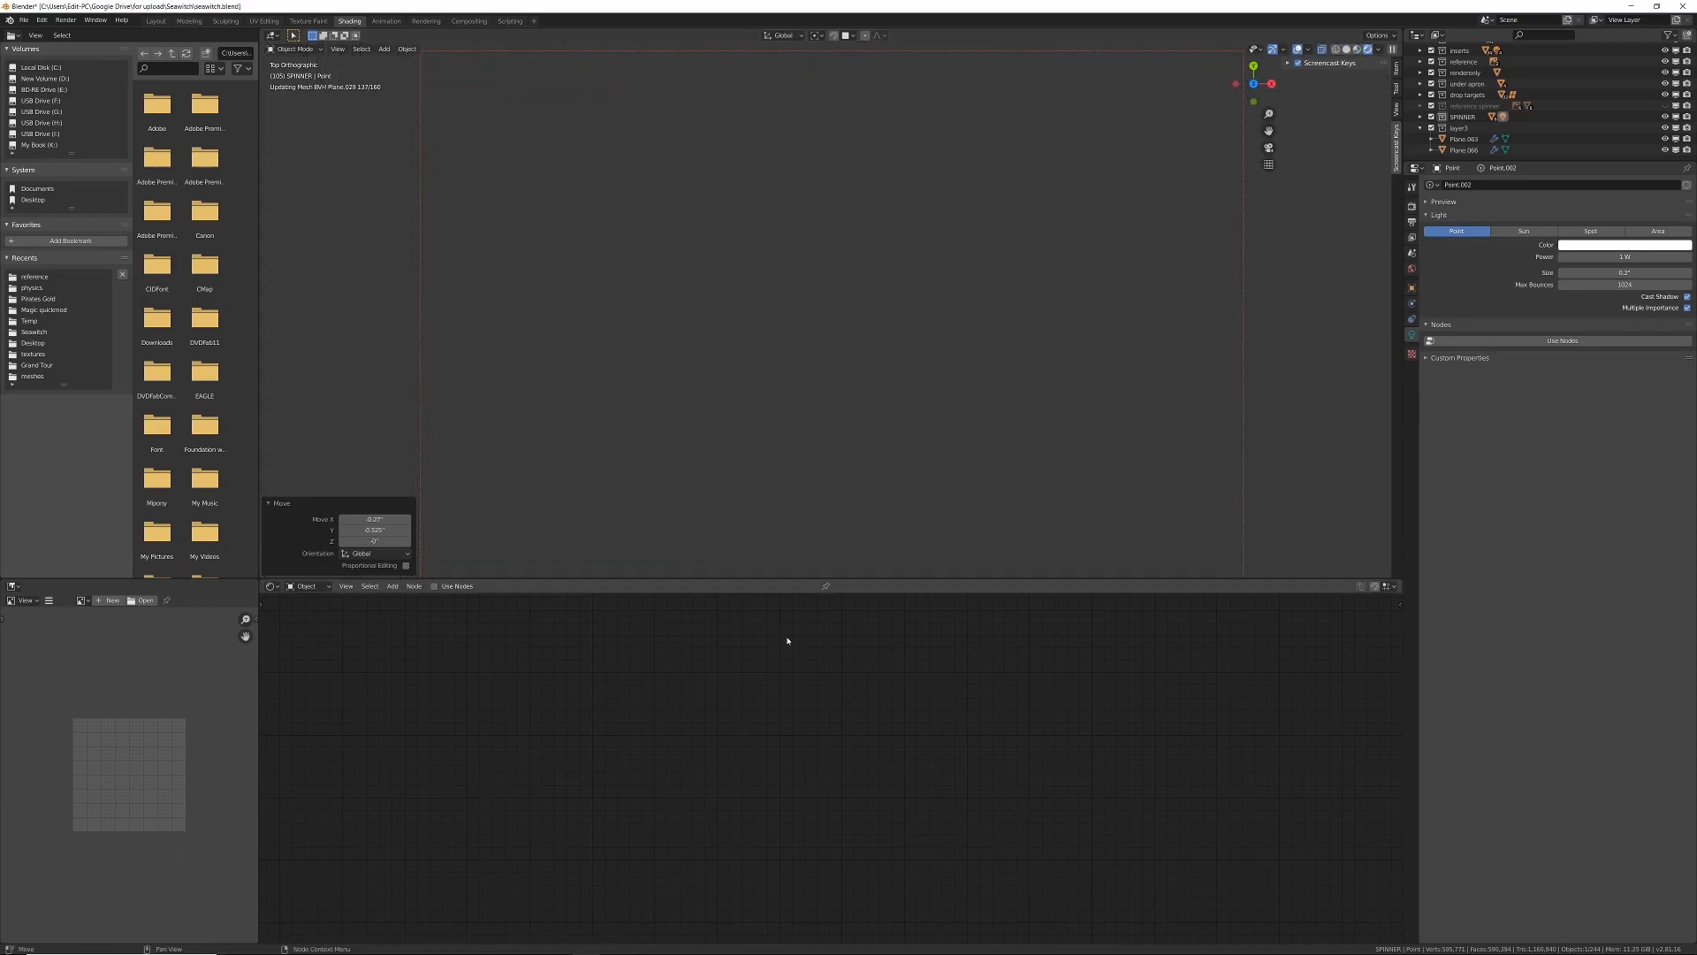
click(1550, 341)
scroll(951, 676, down, 2)
shift+middle_drag(940, 682, 1144, 741)
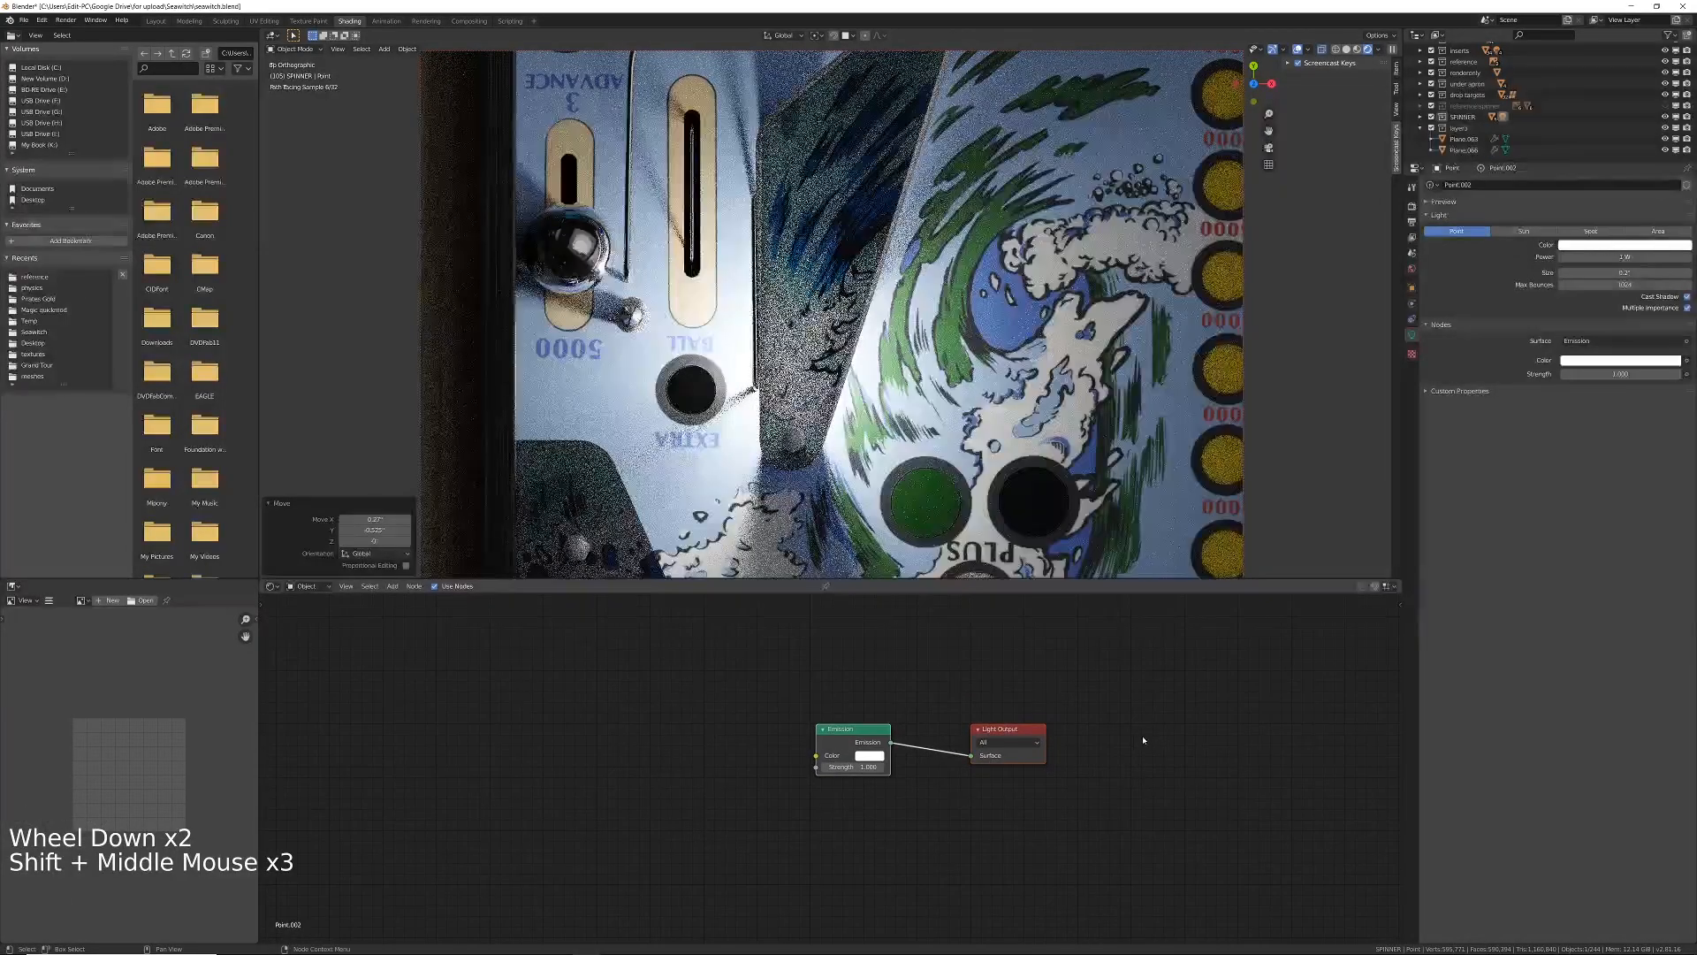
click(840, 765)
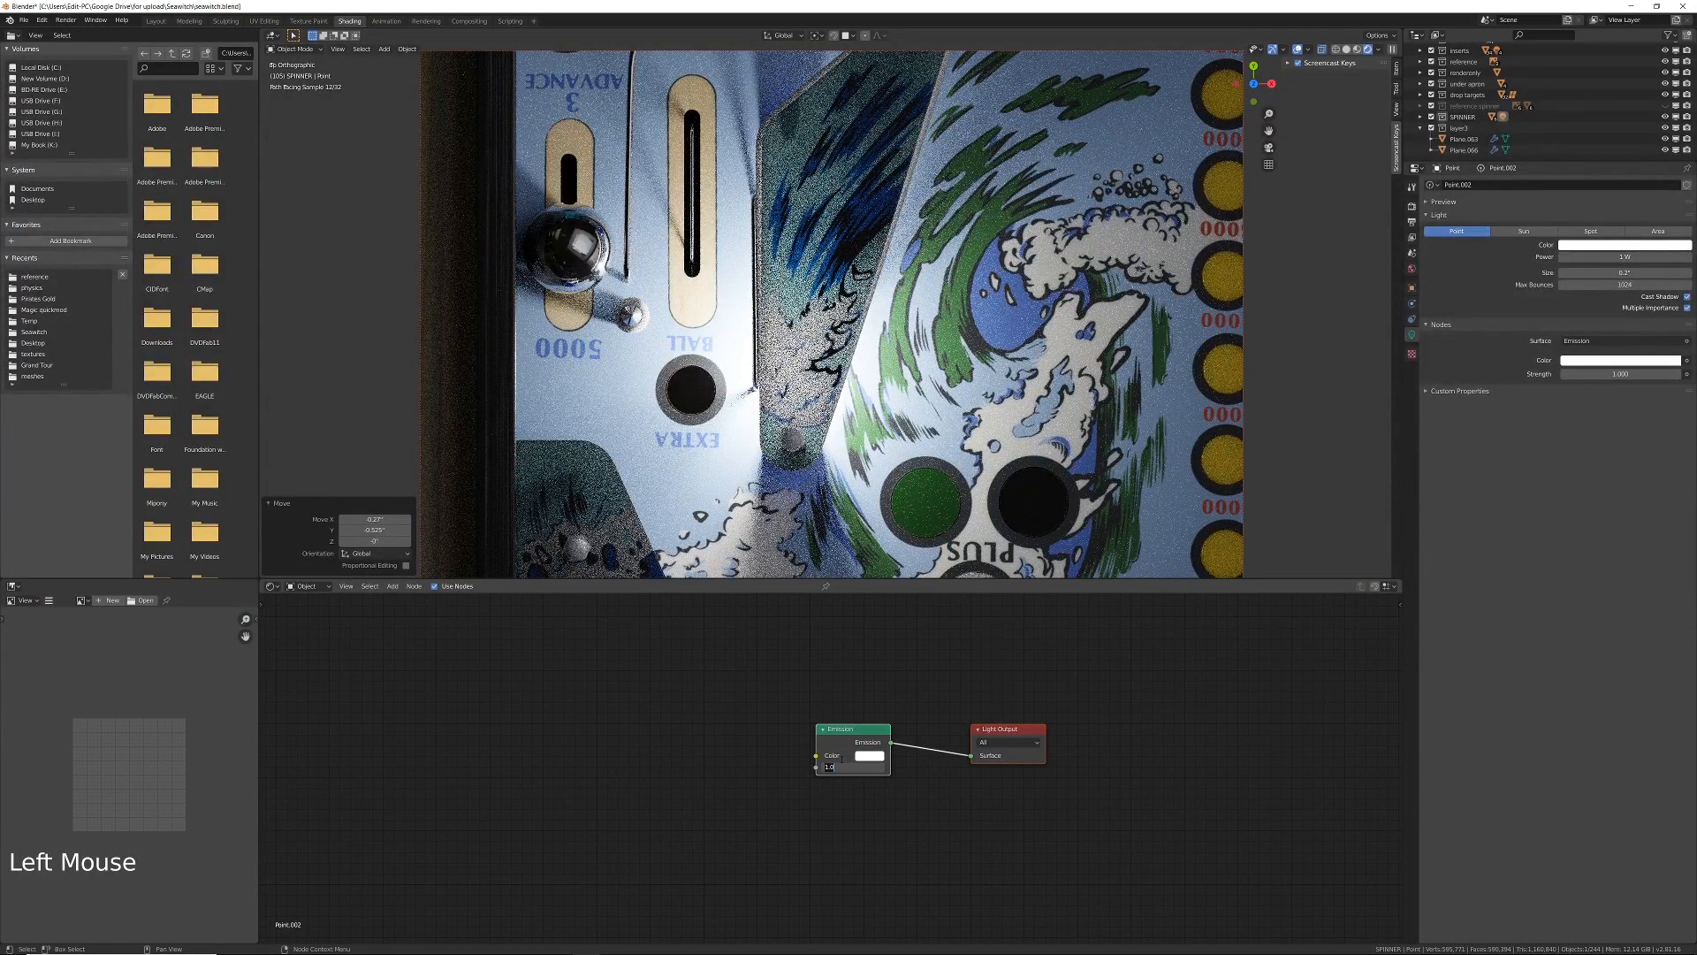
text(.3)
key(Return)
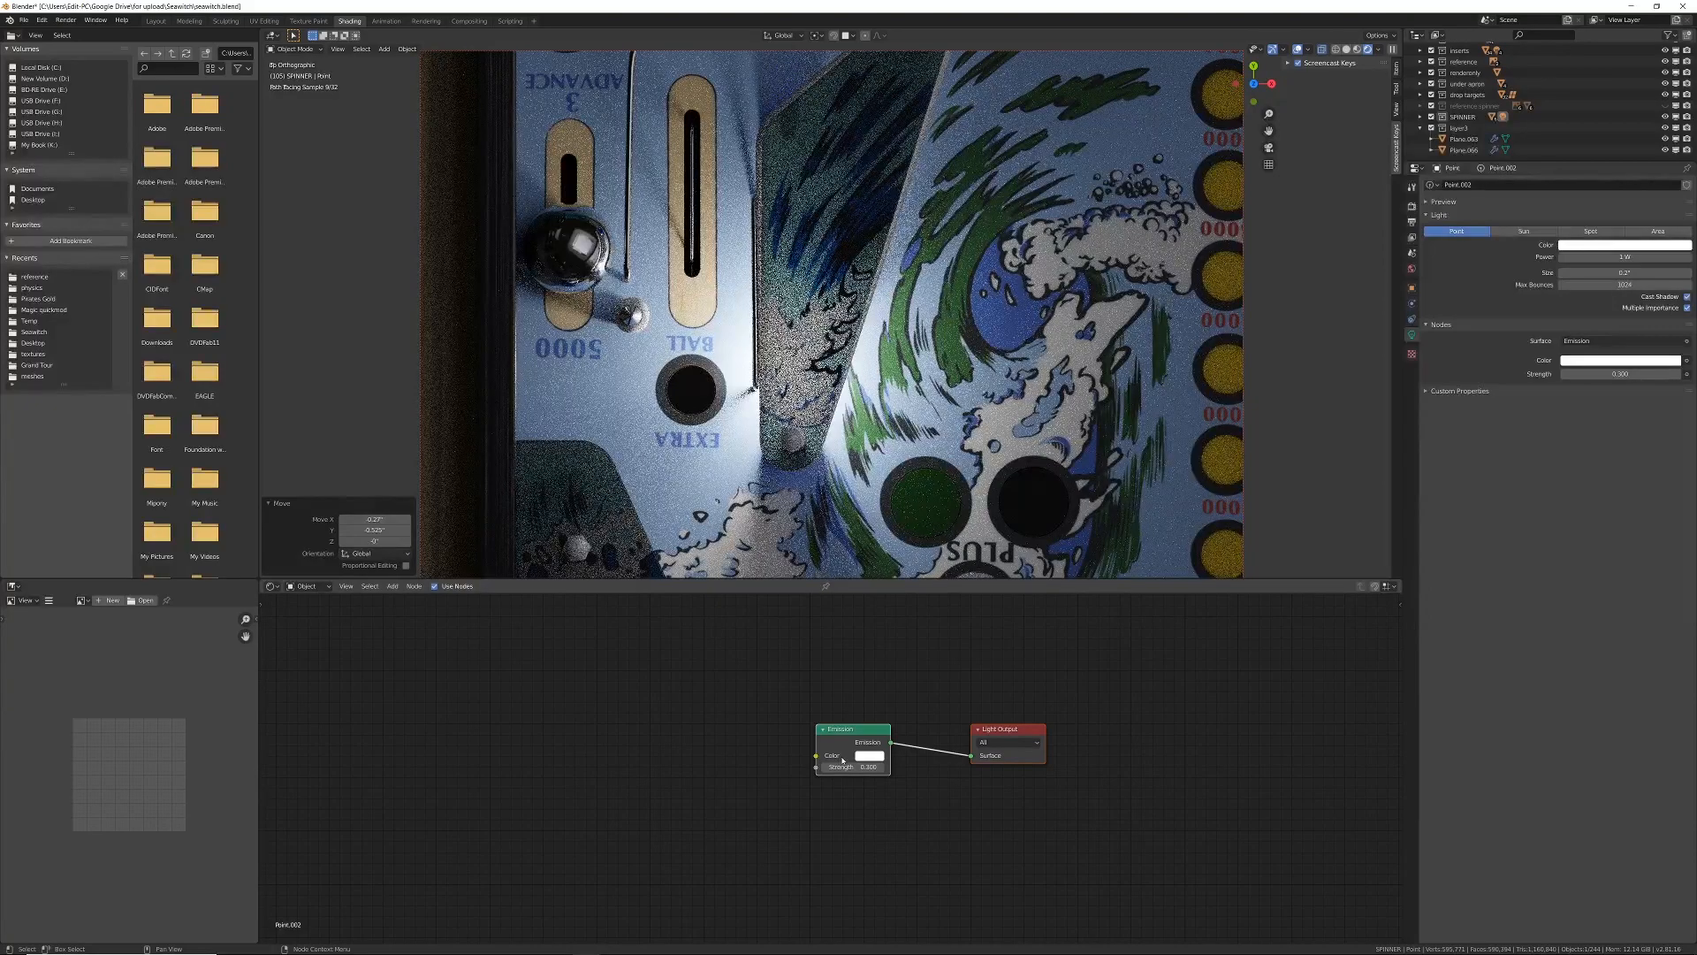
Step: Add a Blackbody node to the light's node tree and connect its Color output to the Emission colour
click(851, 735)
key(shift+a)
mouse_move(510, 744)
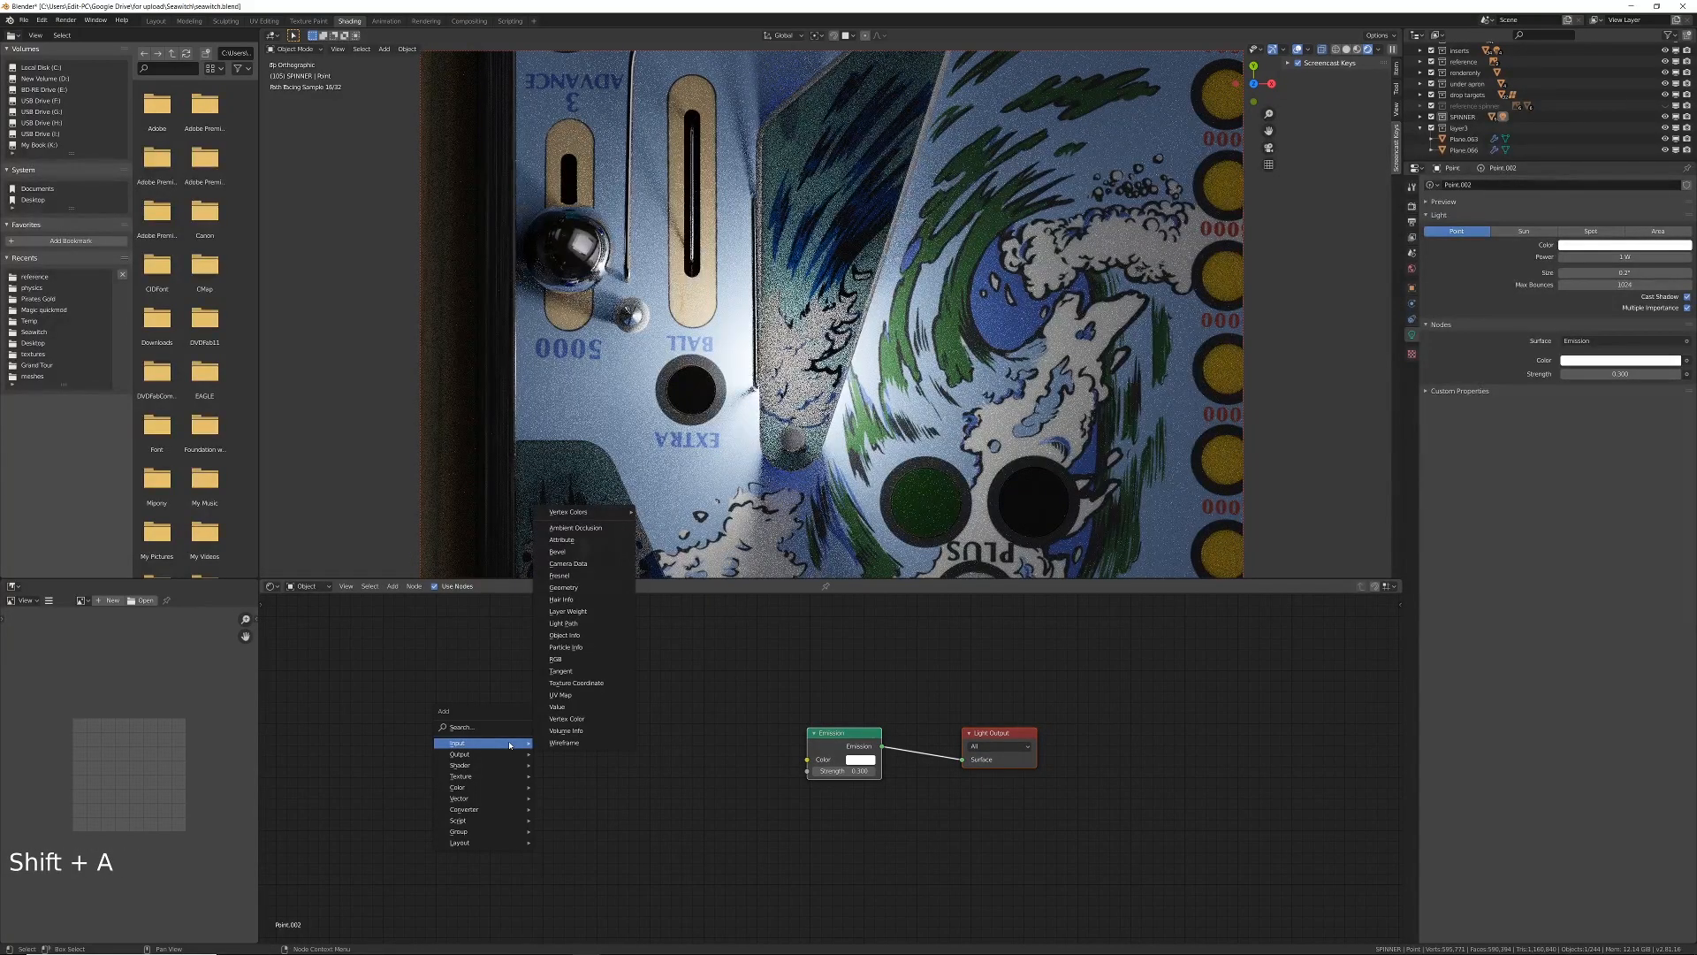
mouse_move(517, 810)
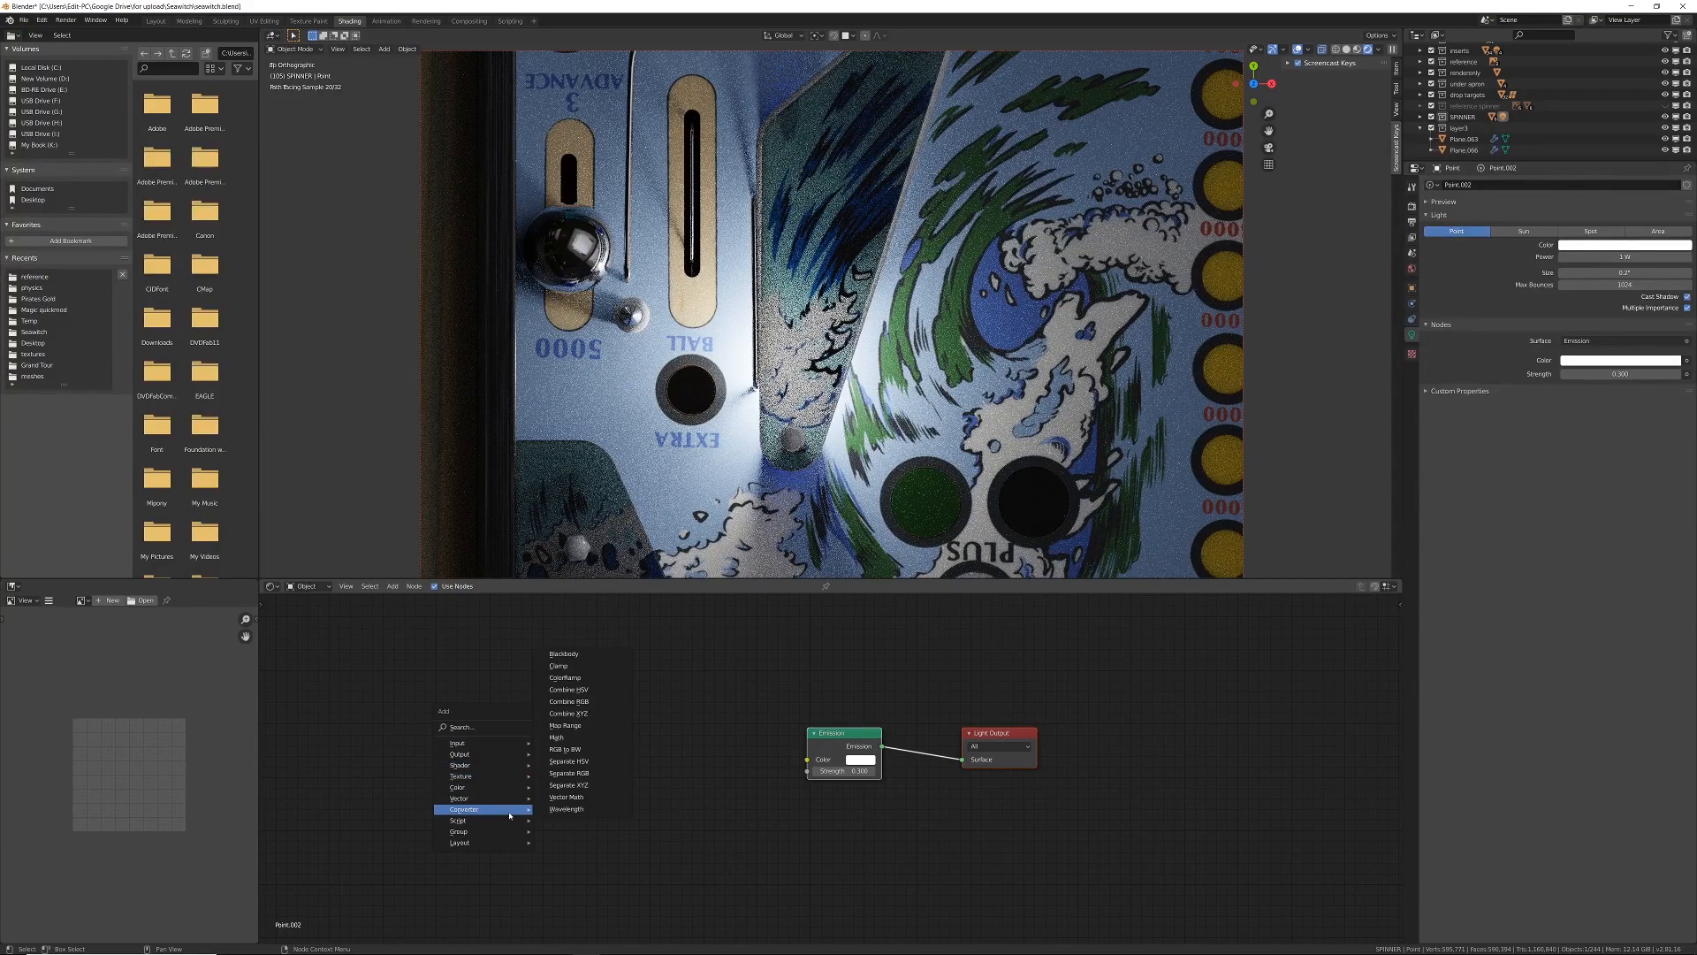
click(564, 654)
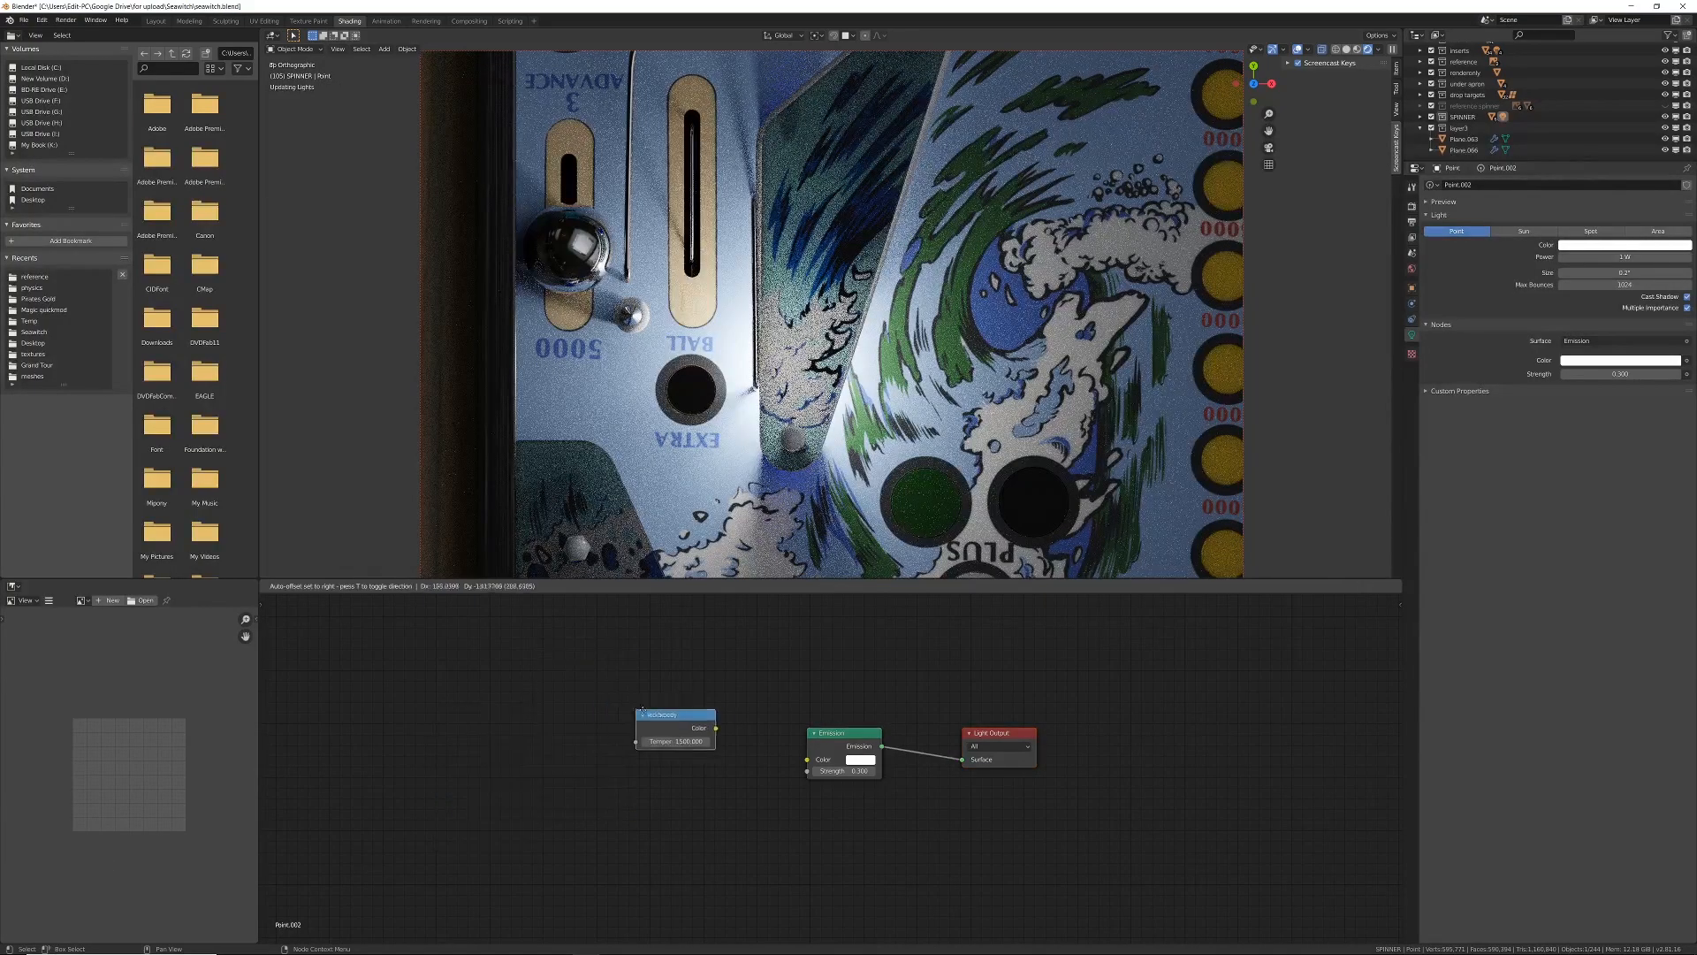
click(656, 736)
drag(738, 754, 819, 765)
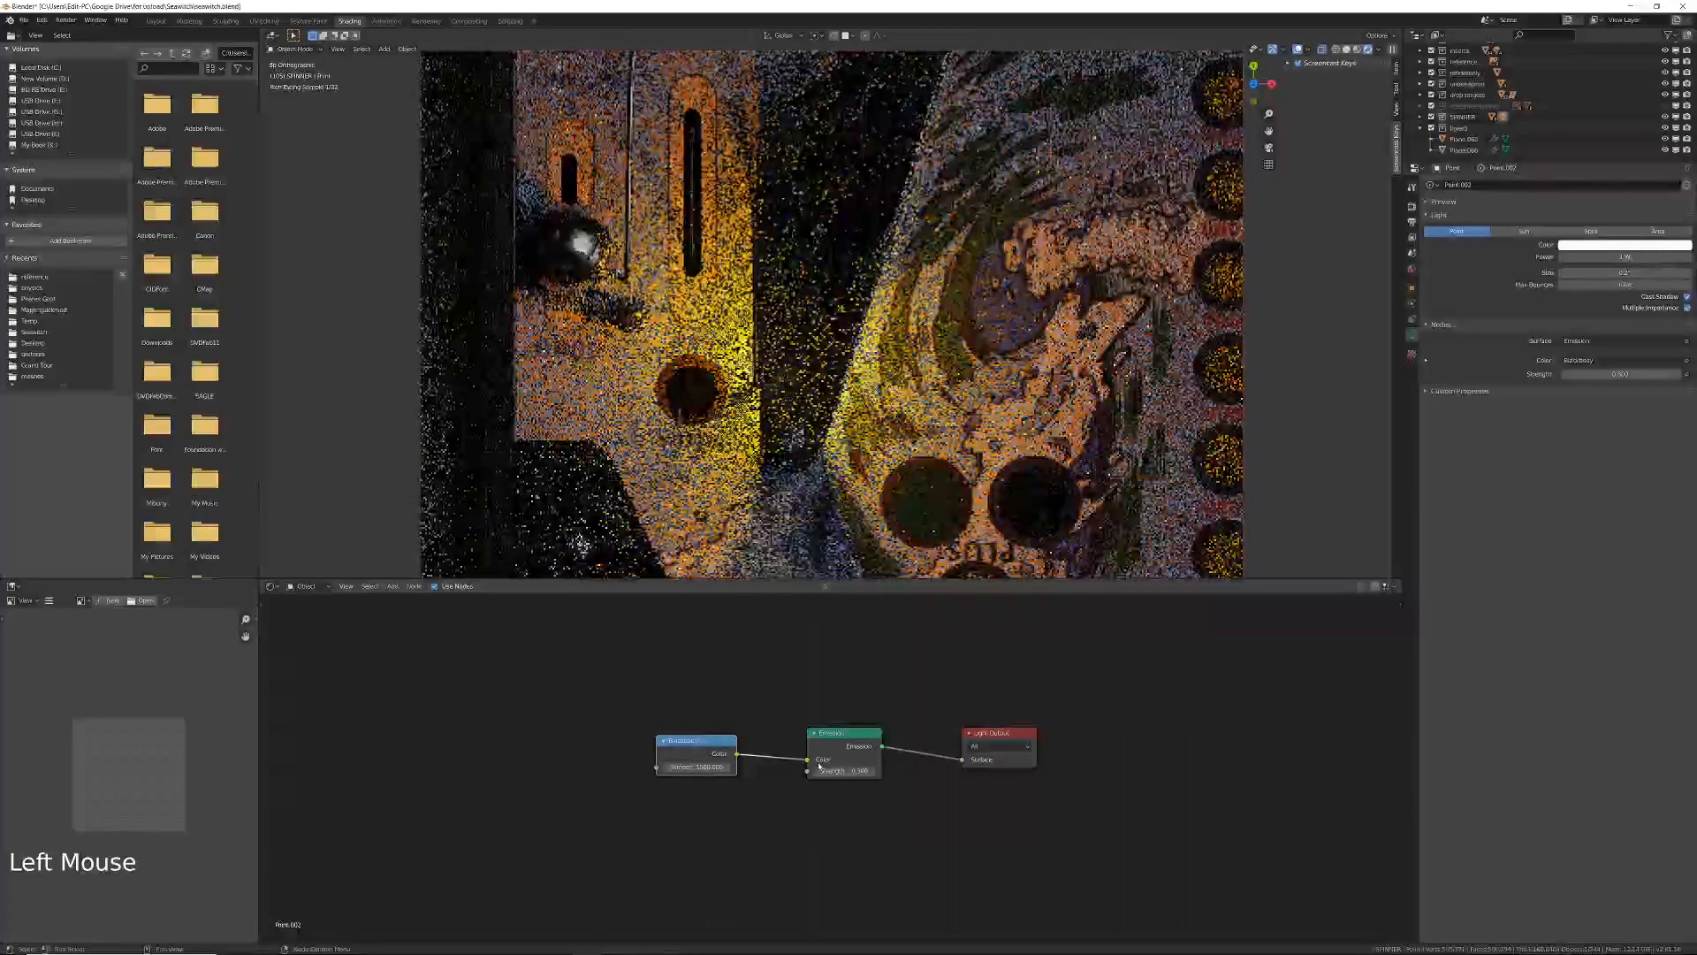
Step: Set the Blackbody node's temperature to 2700
click(696, 766)
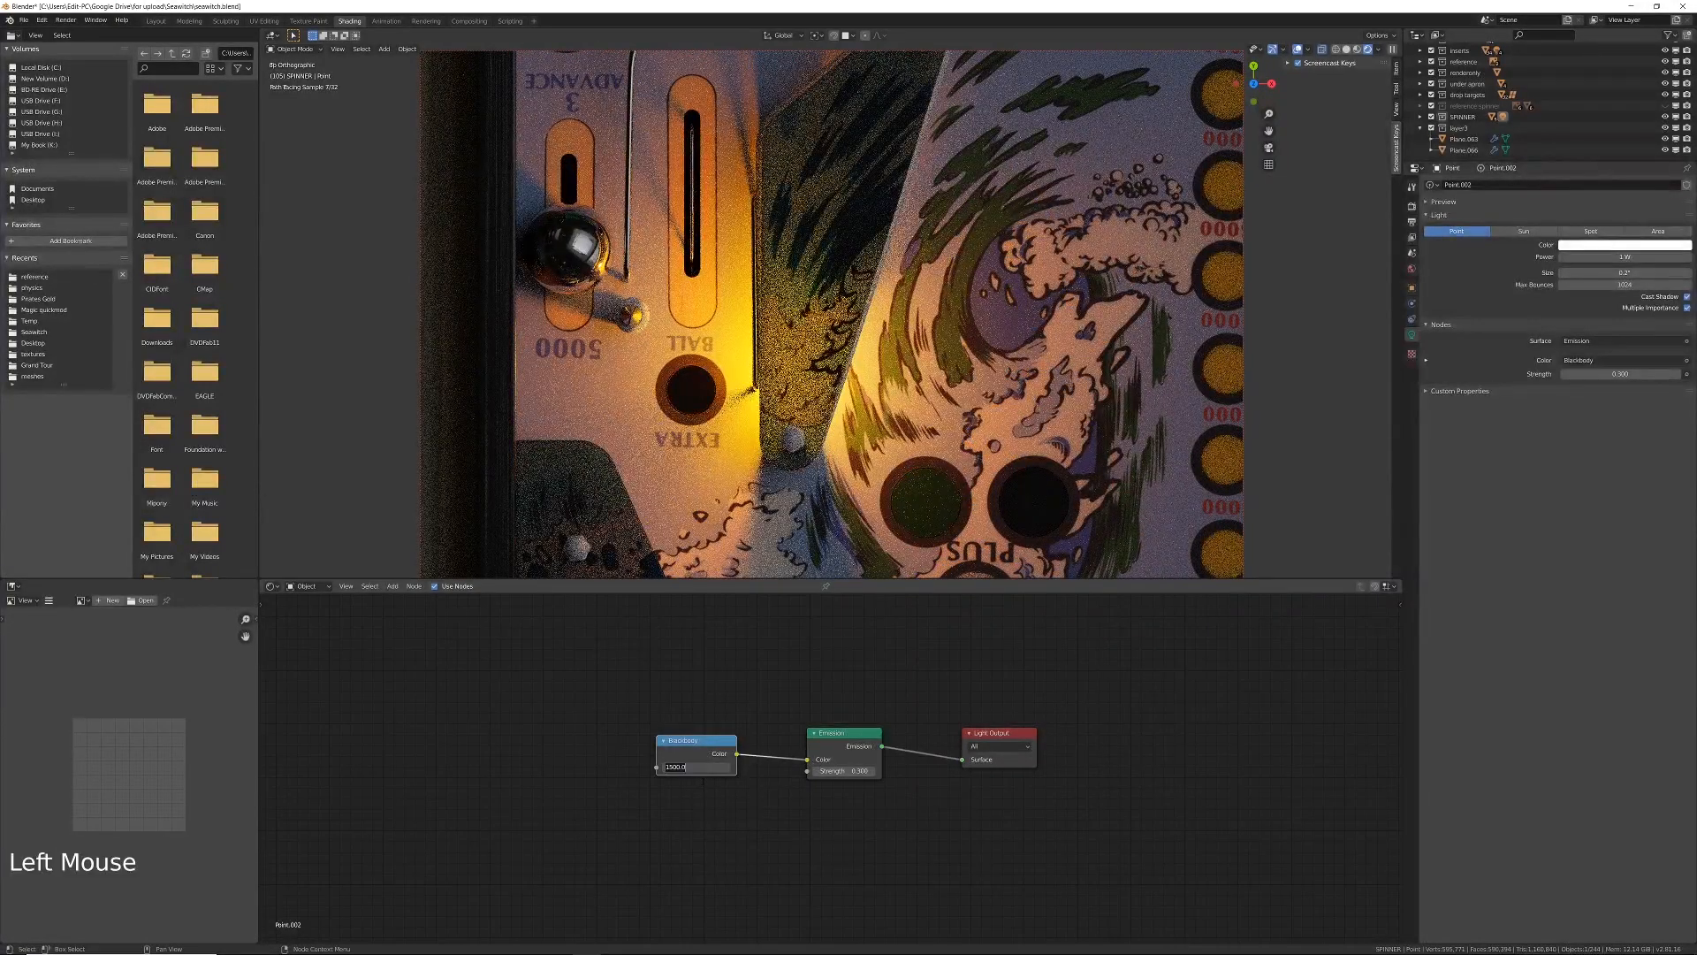
text(2700)
key(Return)
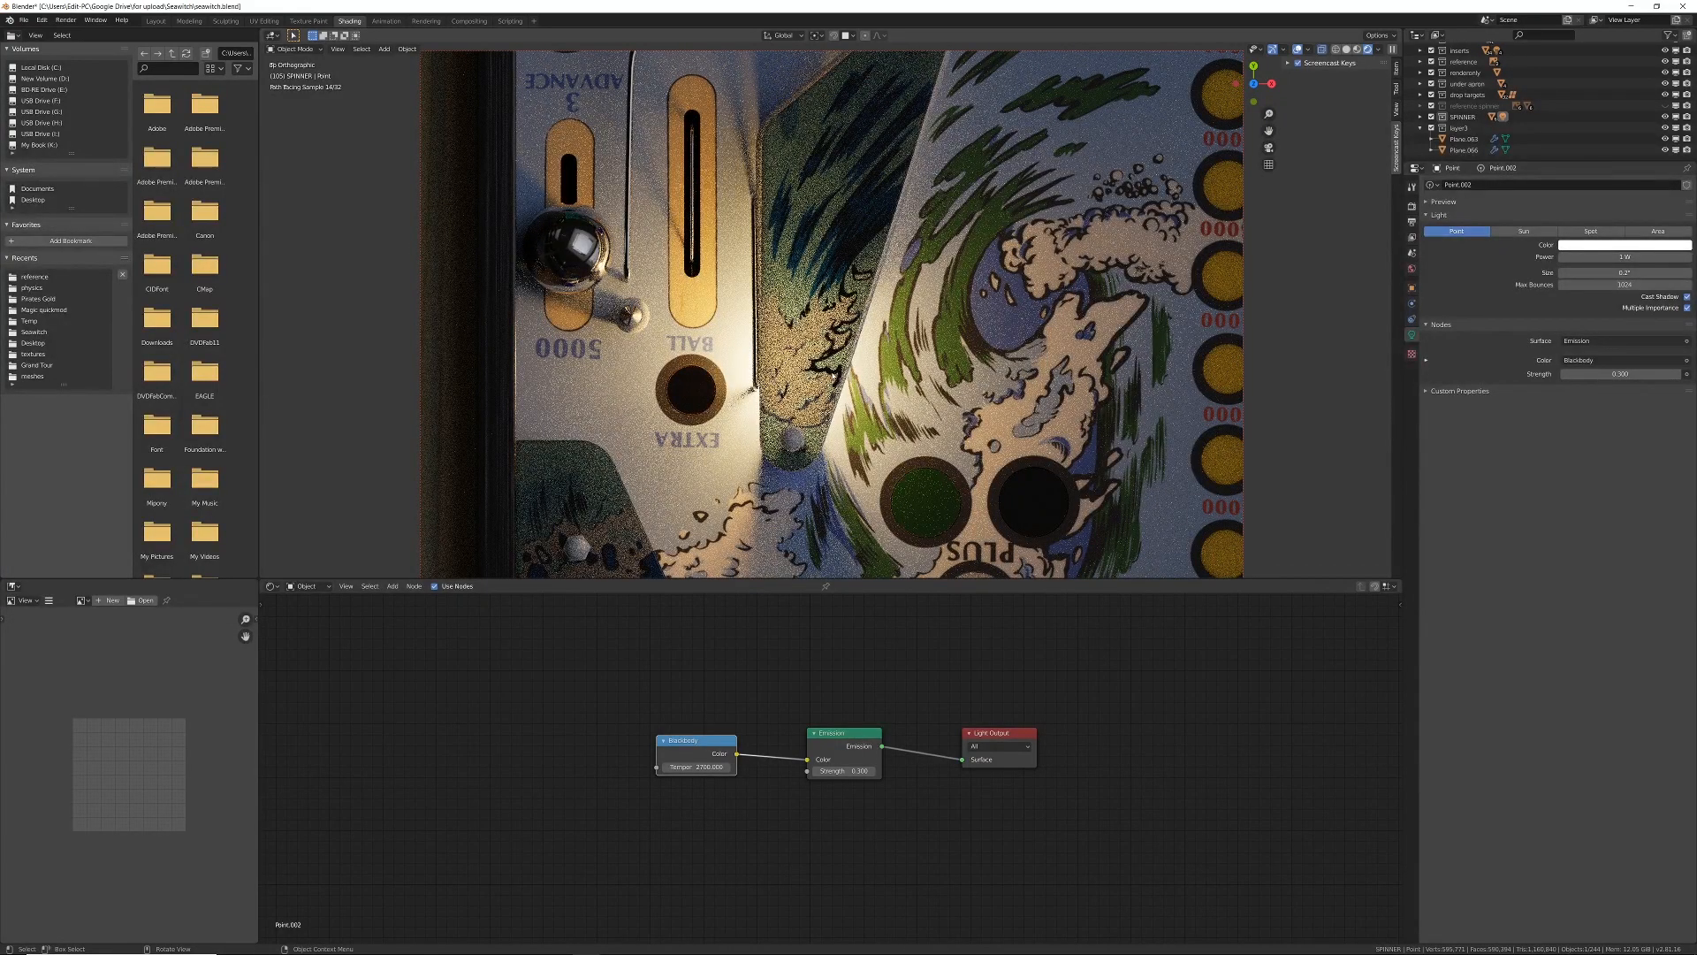
Step: Move the point light into a new collection named GI
scroll(862, 384, down, 2)
middle_drag(862, 384, 925, 444)
shift+middle_drag(1048, 387, 1090, 379)
scroll(1090, 379, down, 4)
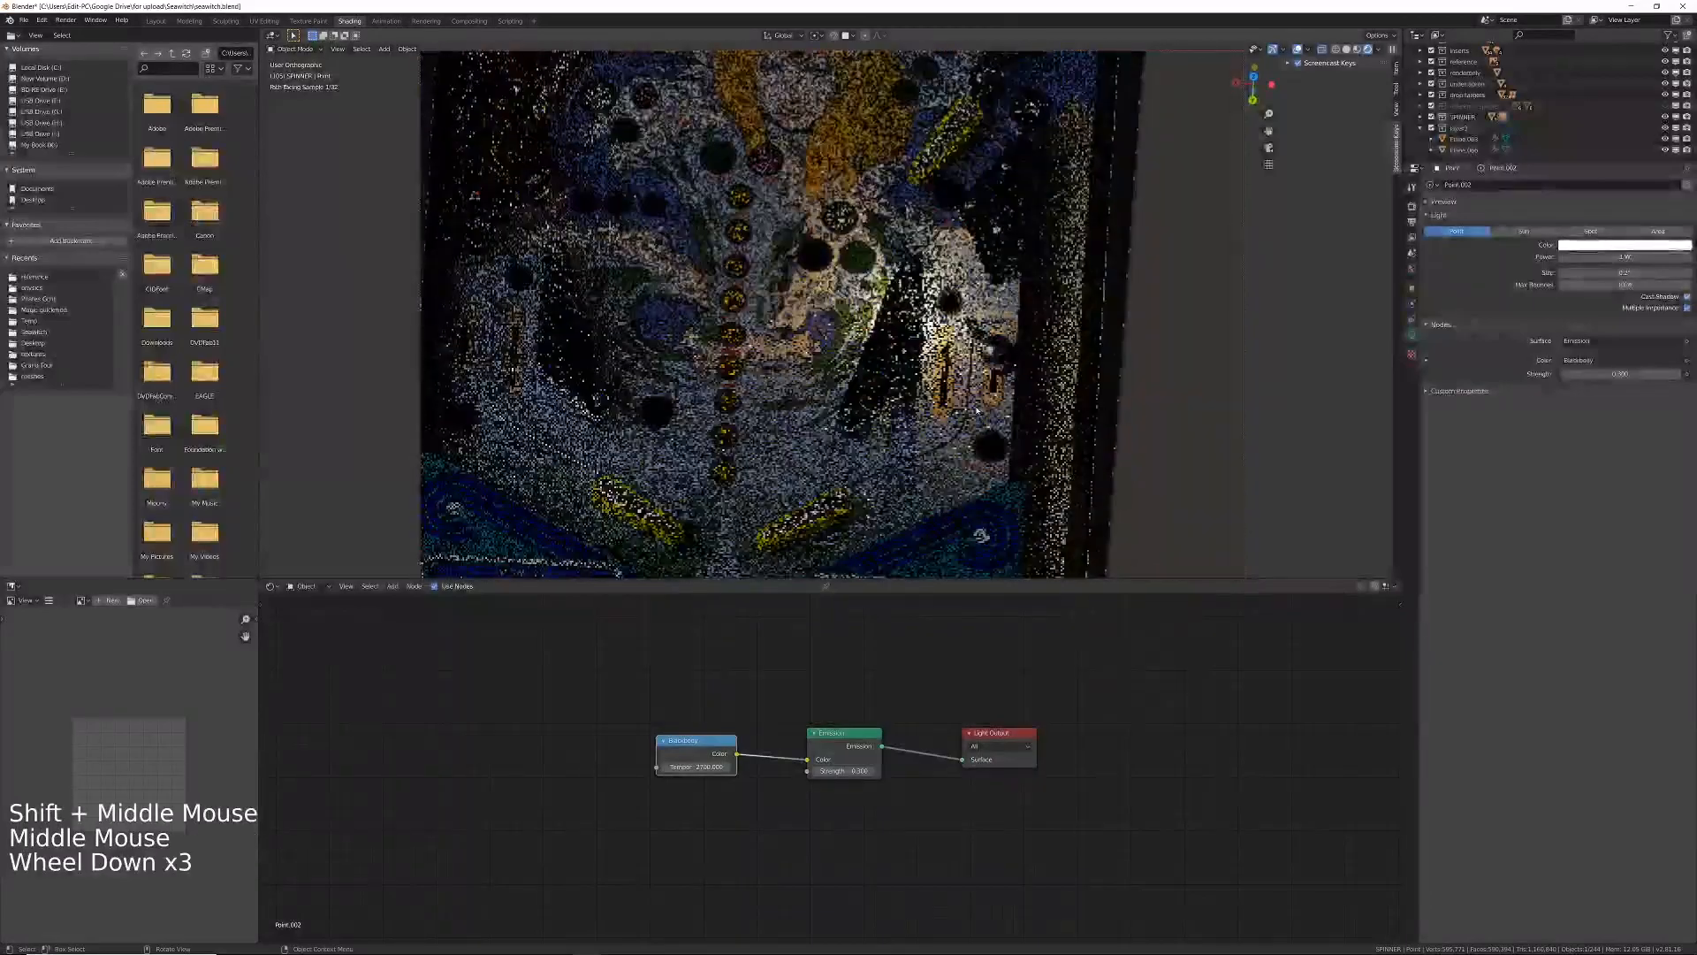
shift+middle_drag(937, 433, 974, 444)
middle_drag(974, 444, 989, 448)
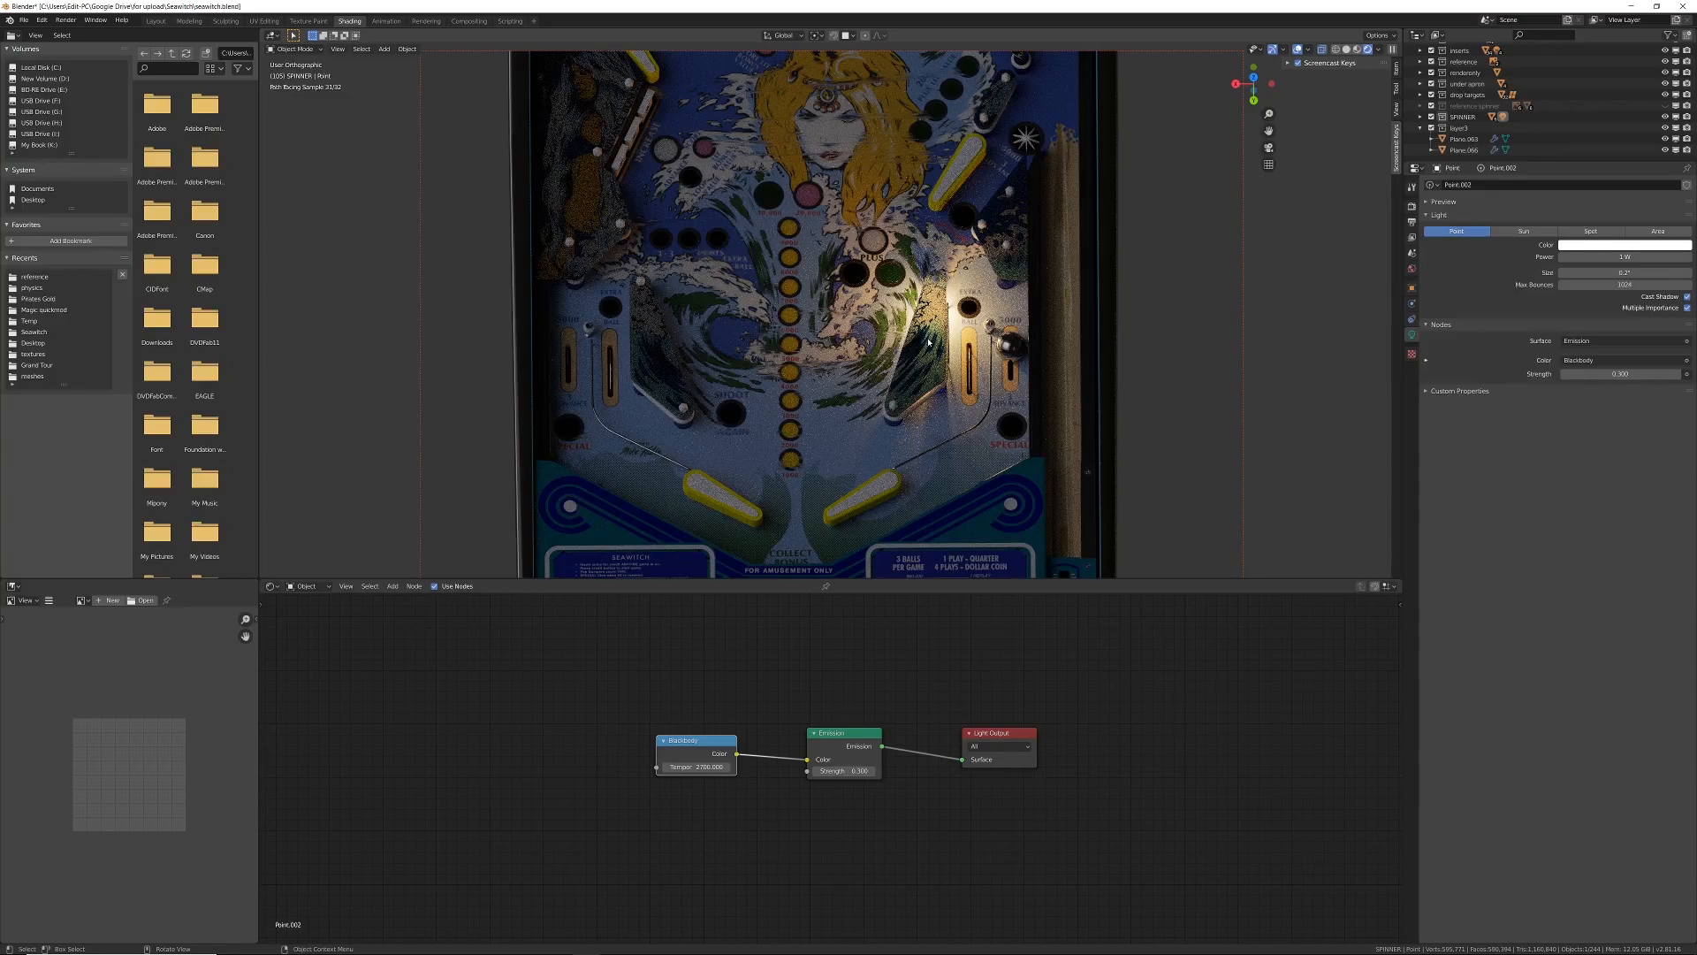
key(m)
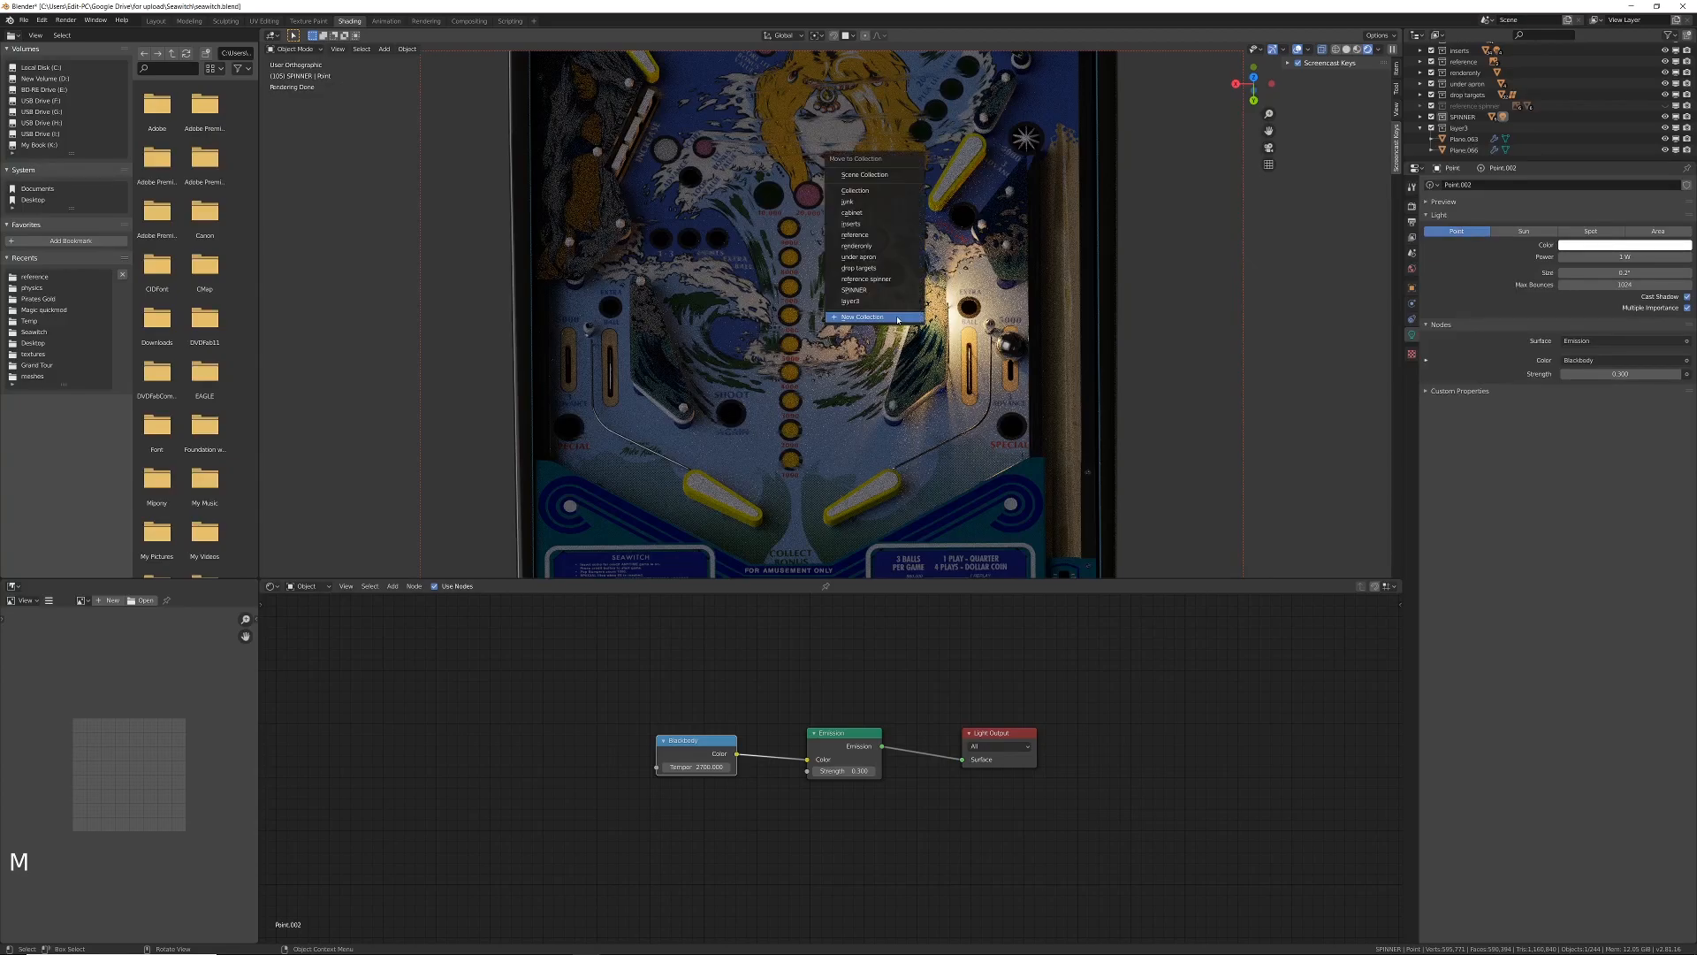
click(898, 318)
text(GI)
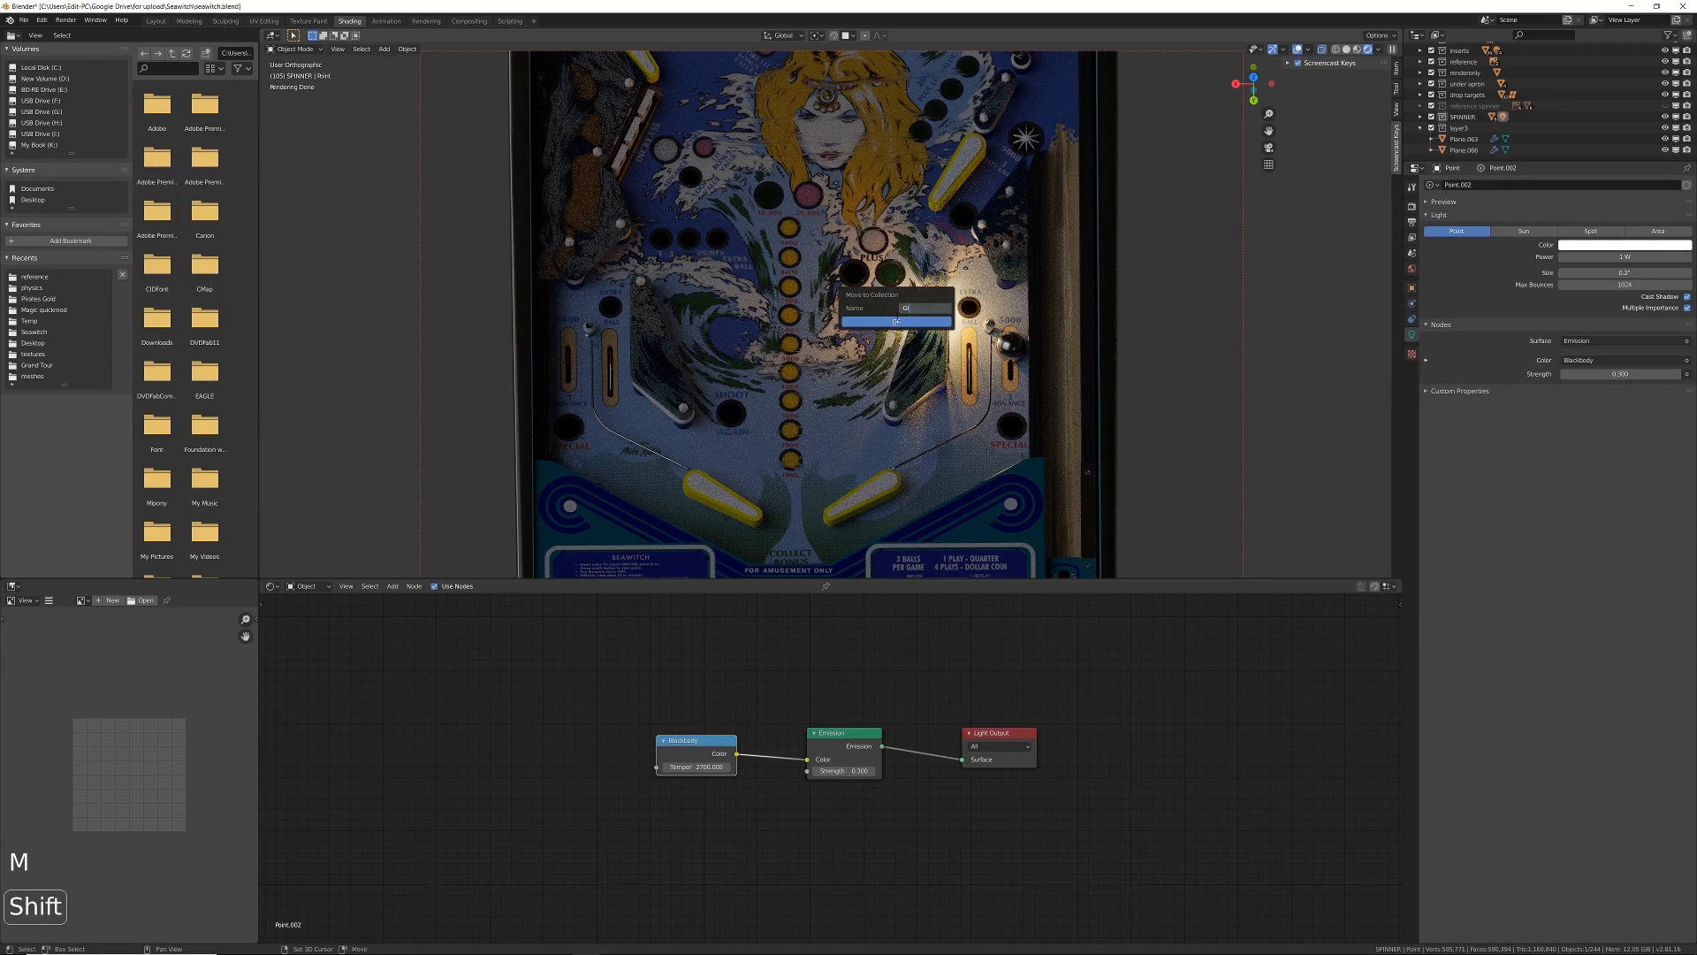
key(Return)
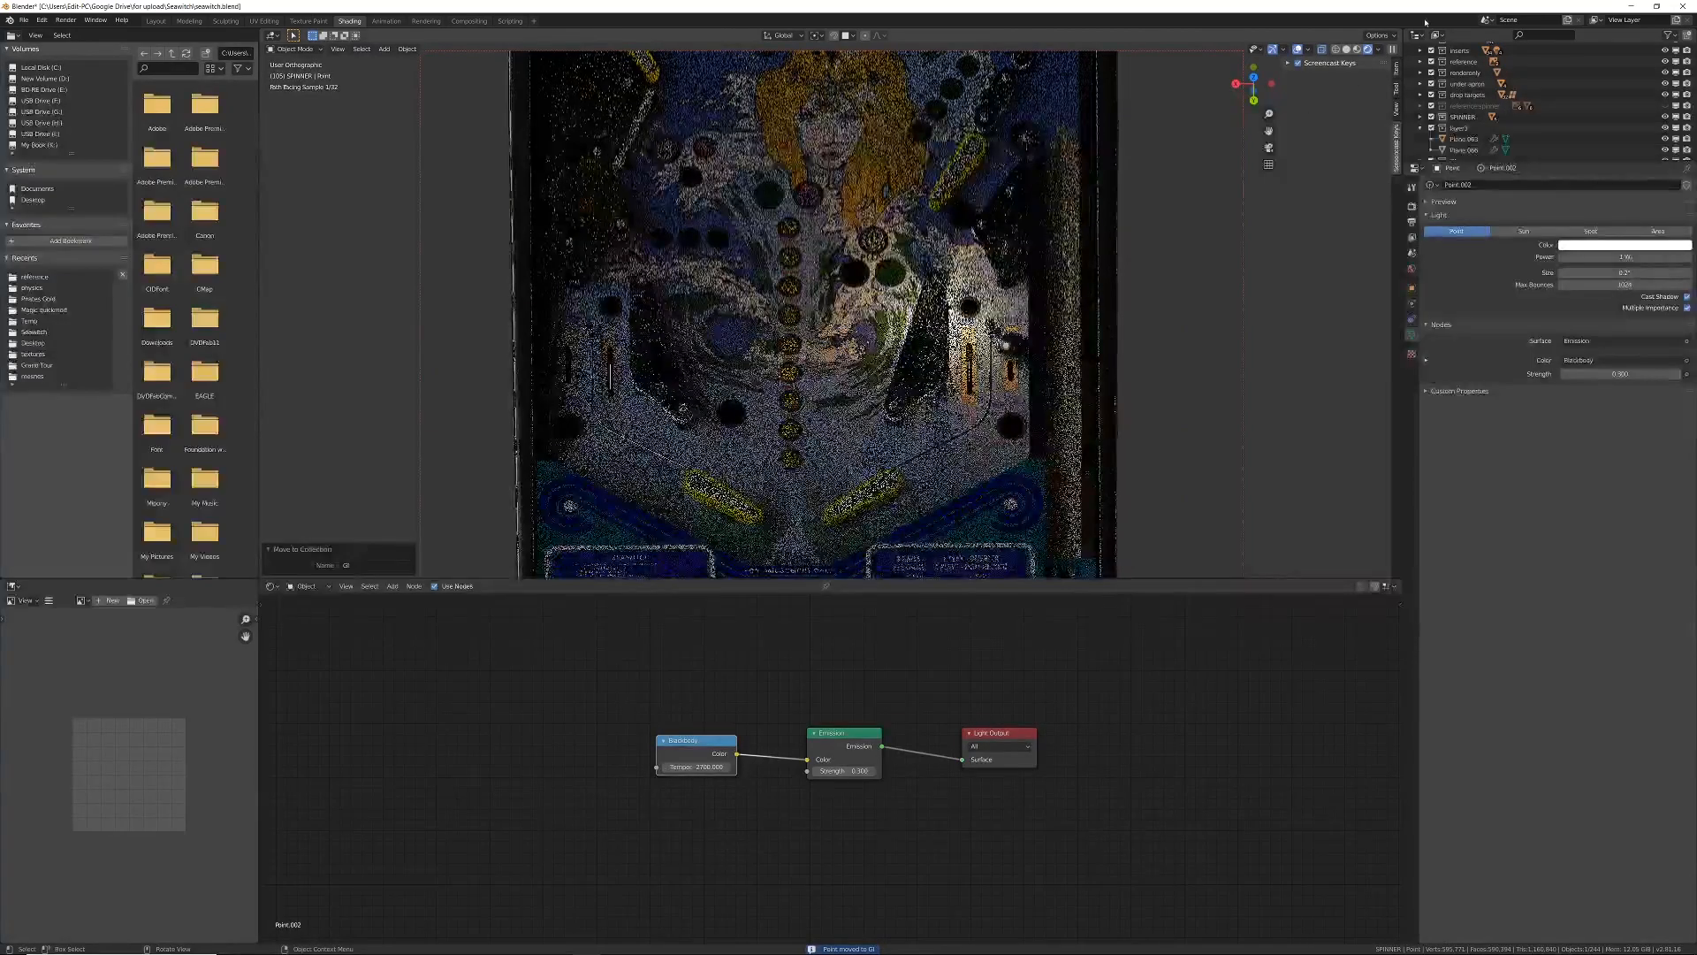
Step: Select the point light in the GI collection and switch the viewport to Material Preview shading
scroll(1485, 115, down, 3)
click(1455, 151)
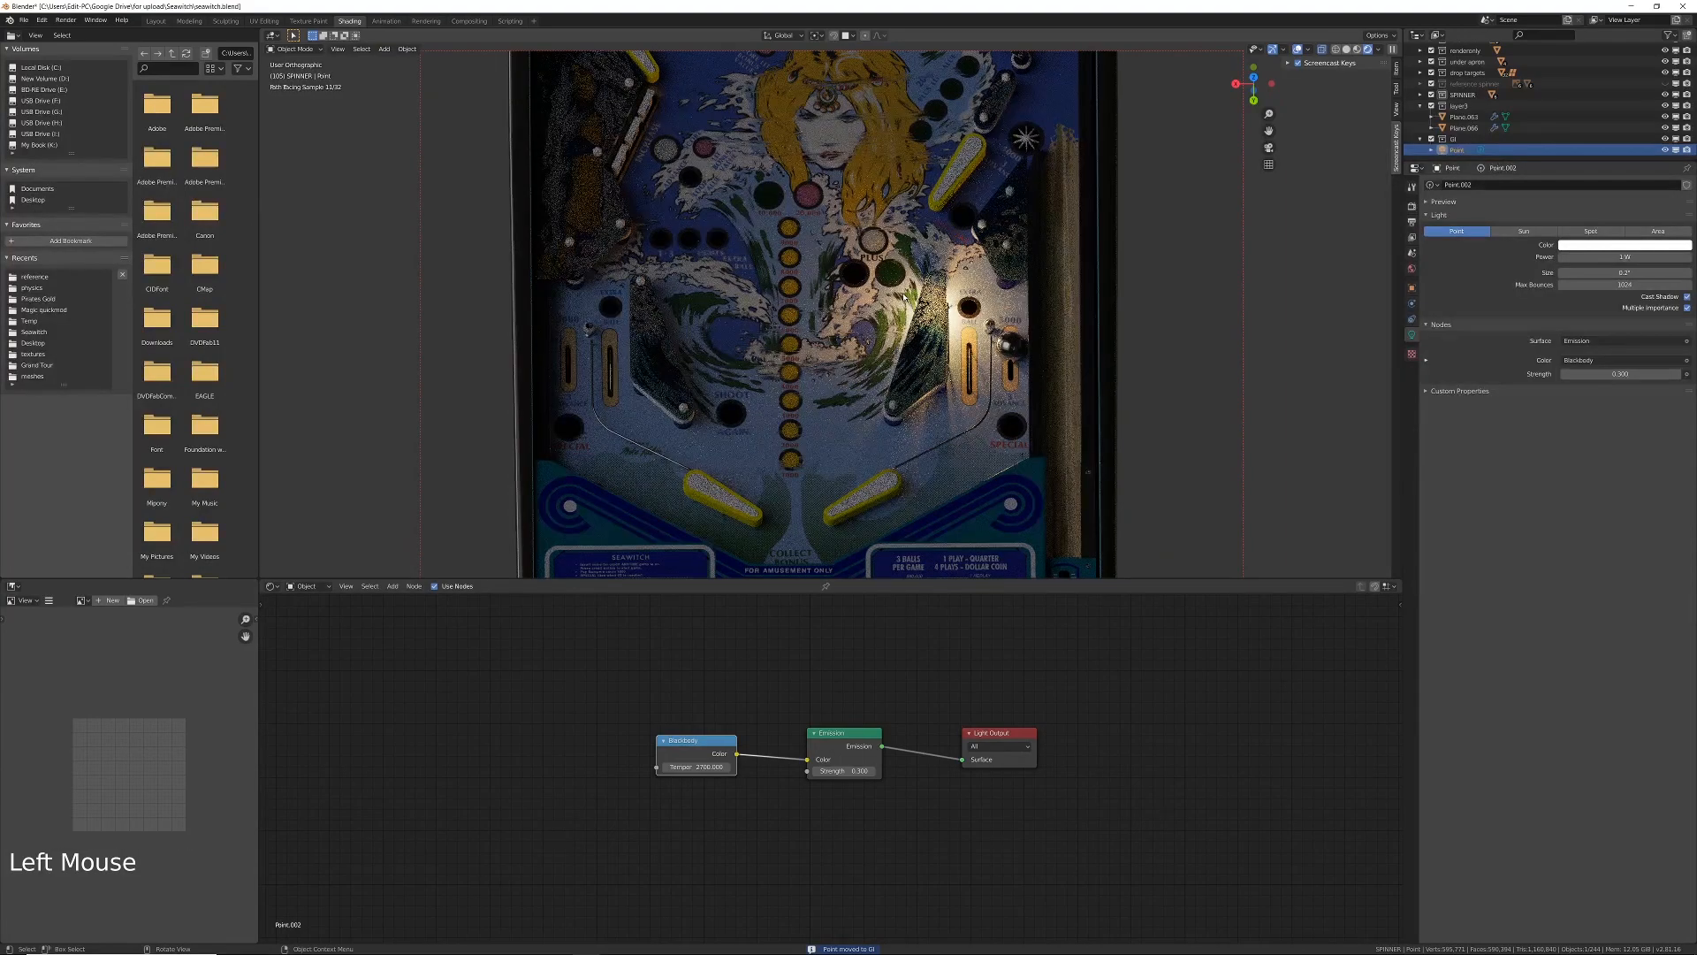
key(z)
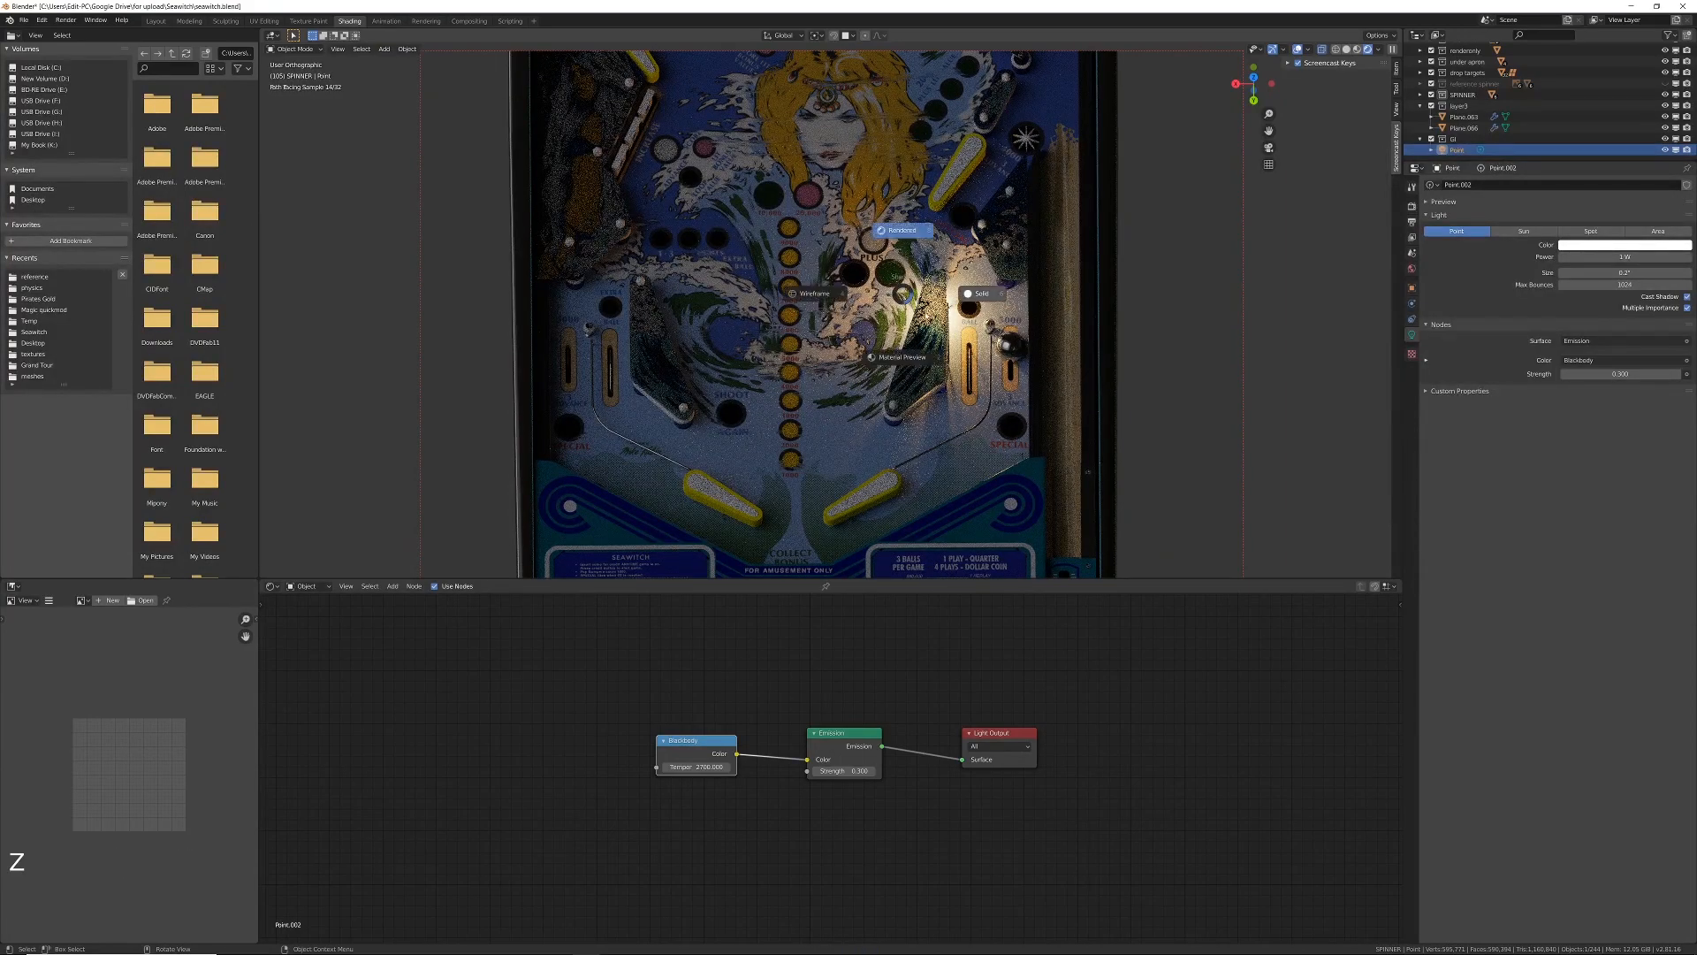
click(923, 363)
click(868, 346)
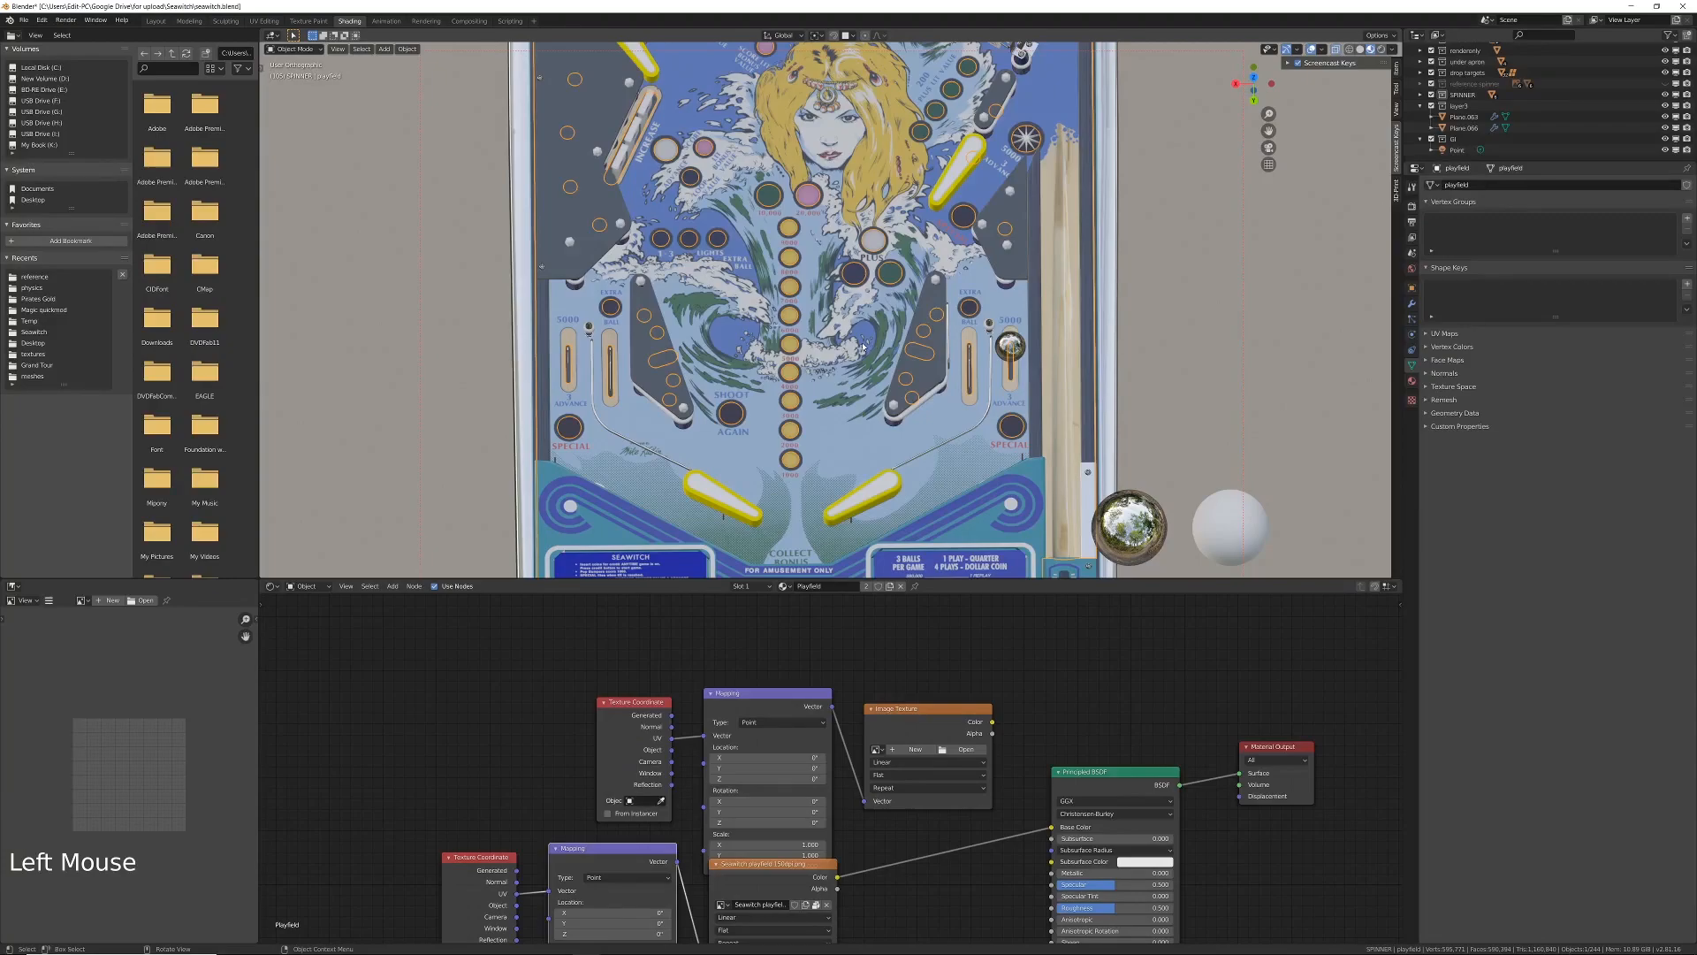
key(KP_Divide)
key(KP_7)
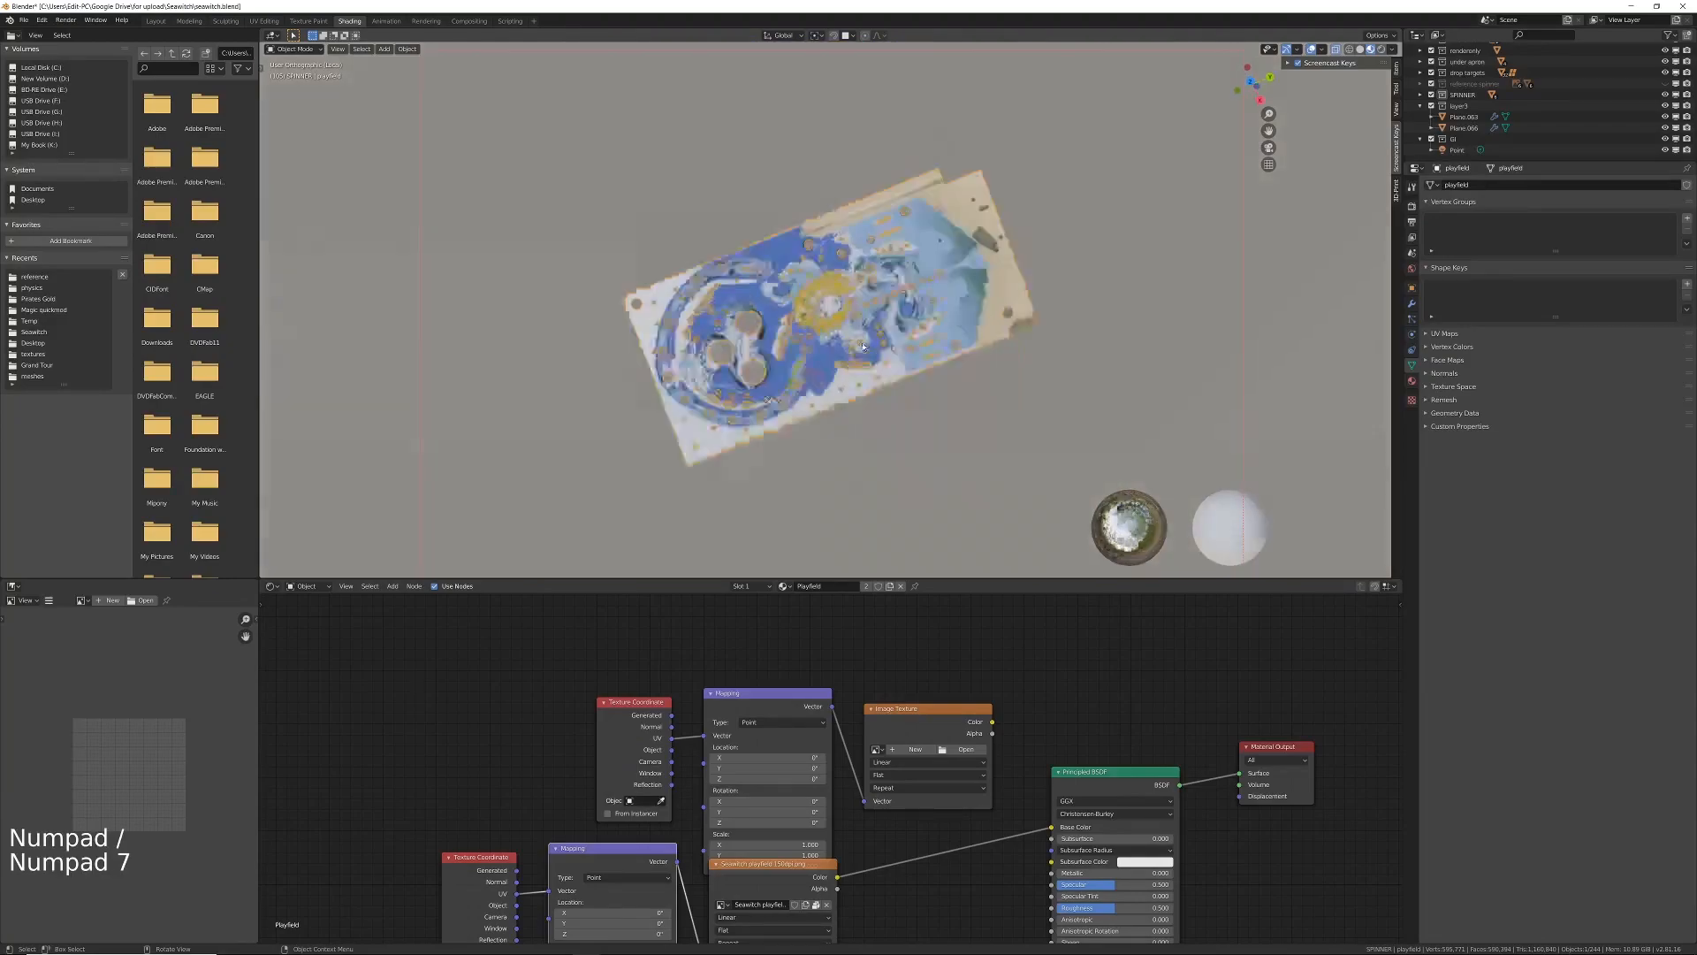
click(1457, 150)
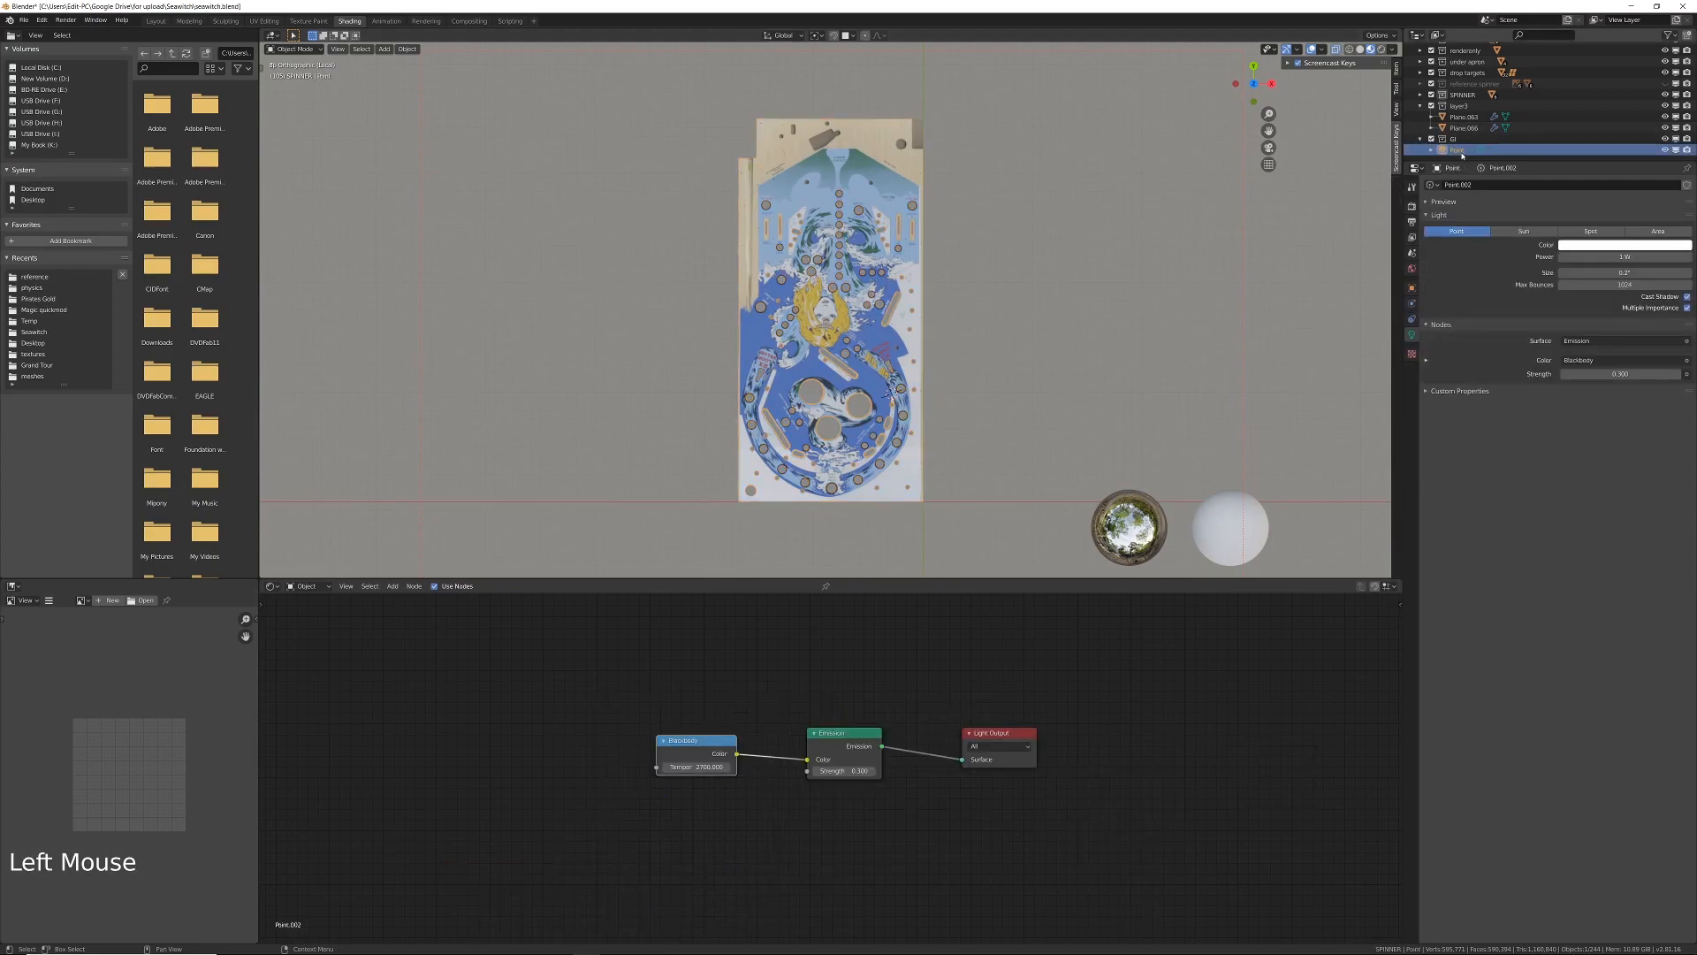
key(KP_Divide)
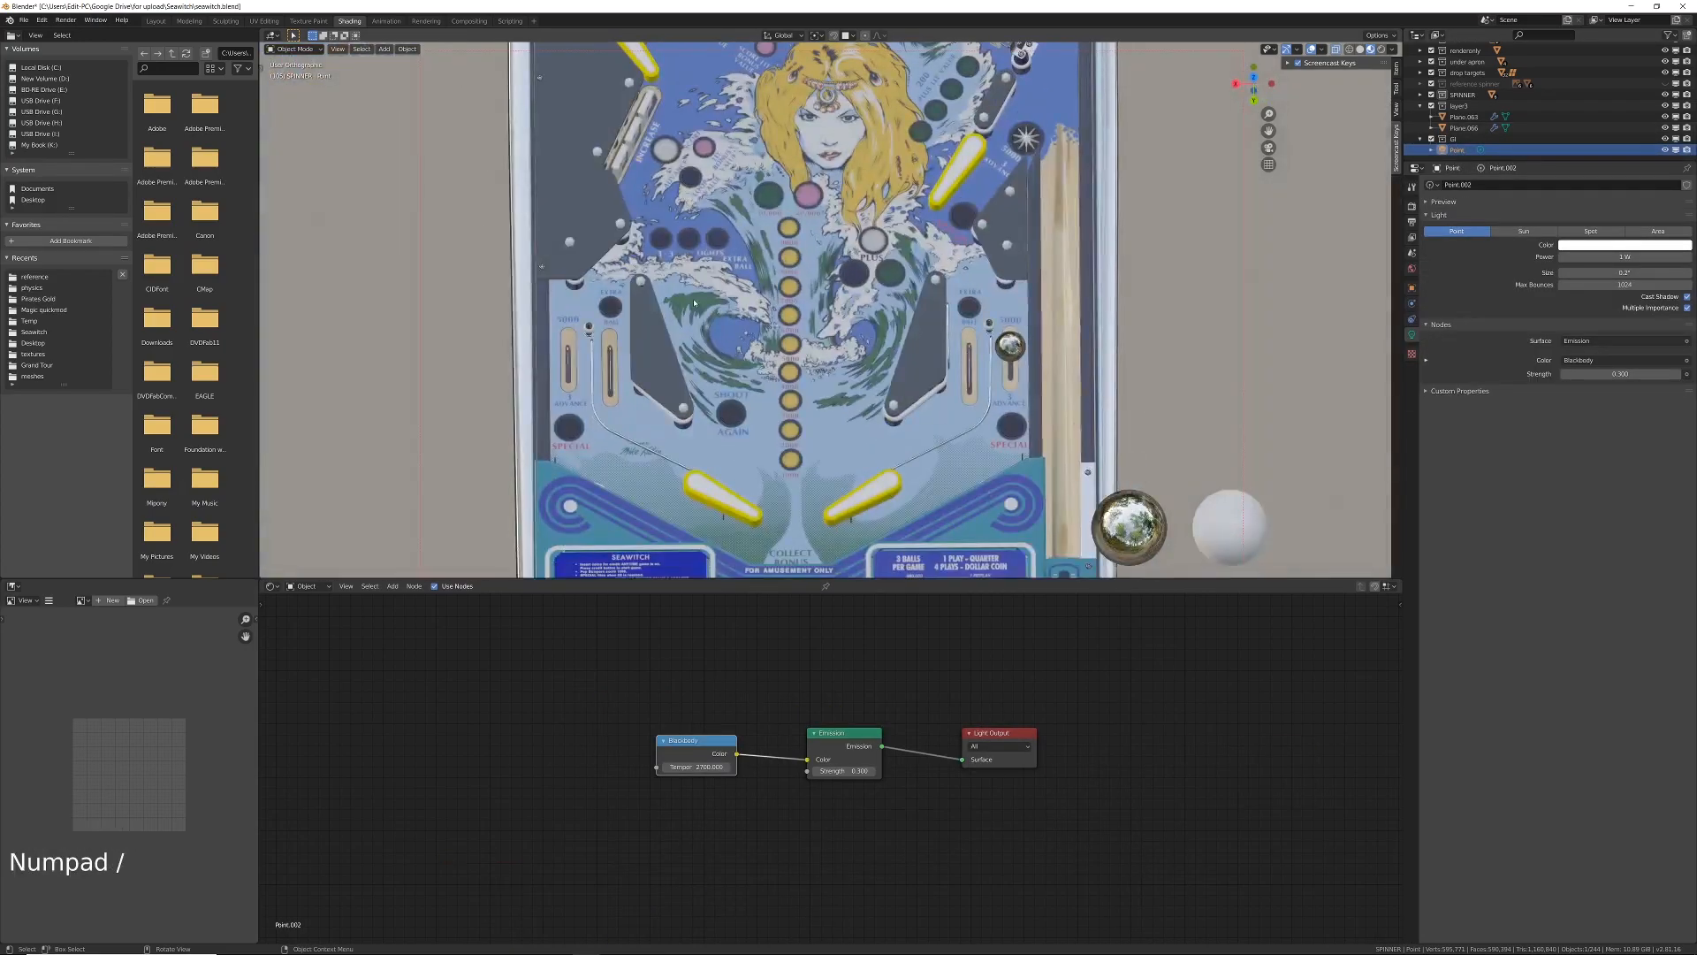
click(1459, 152)
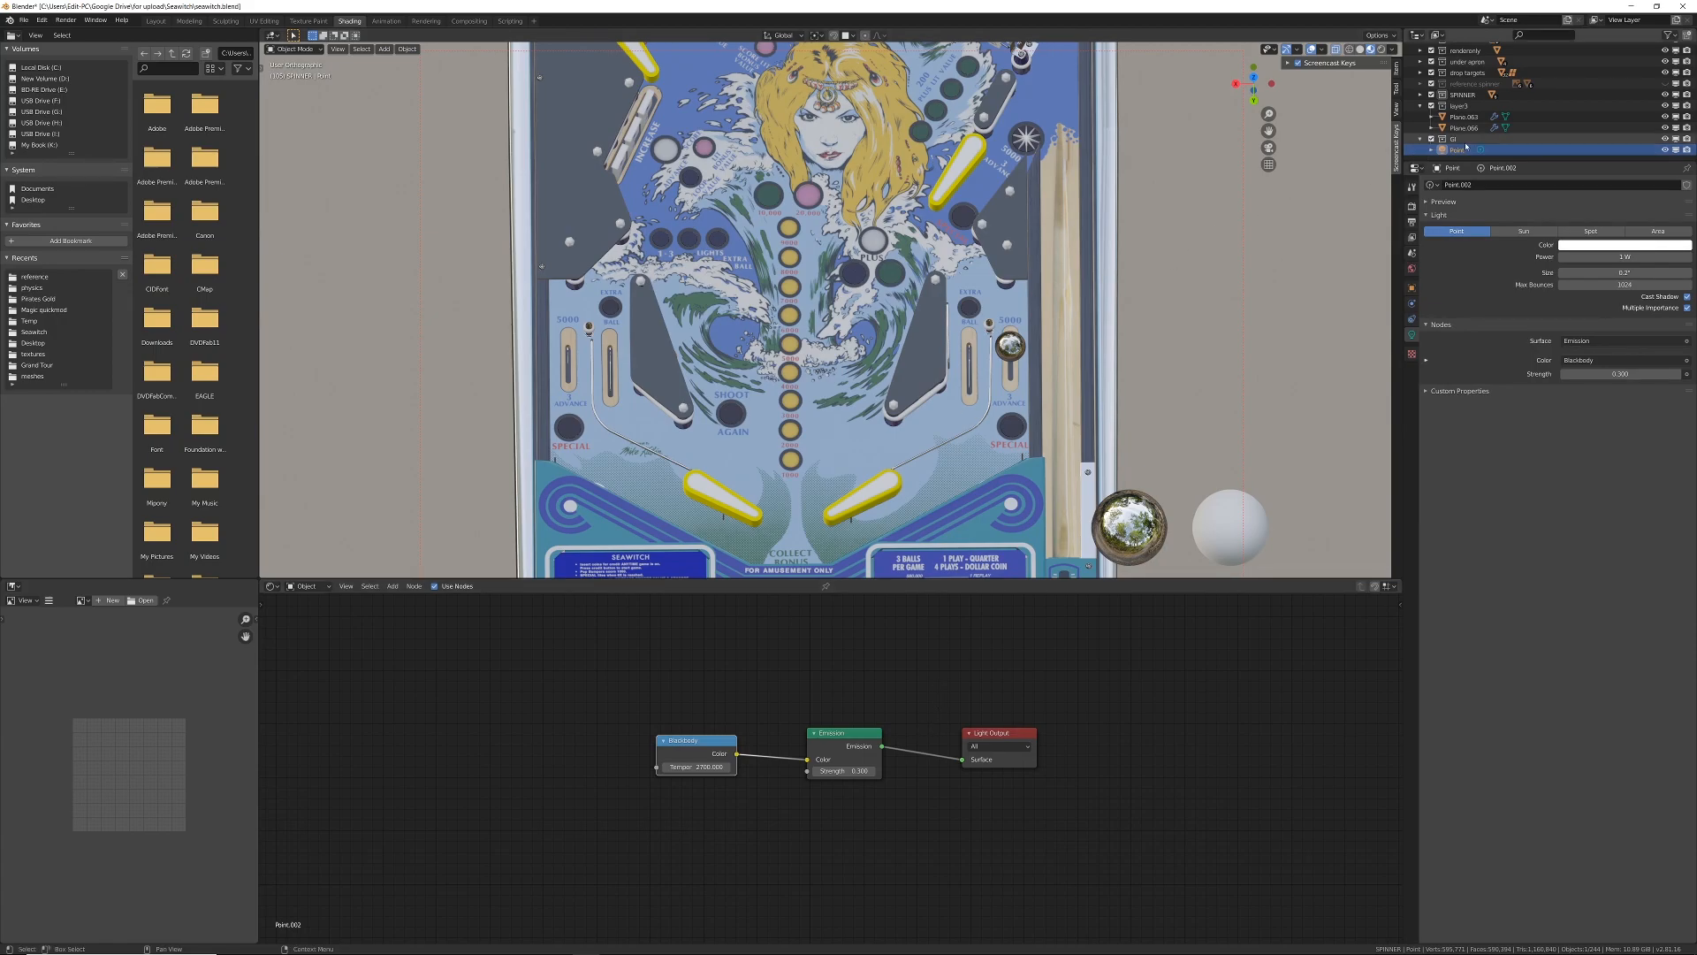
click(1459, 151)
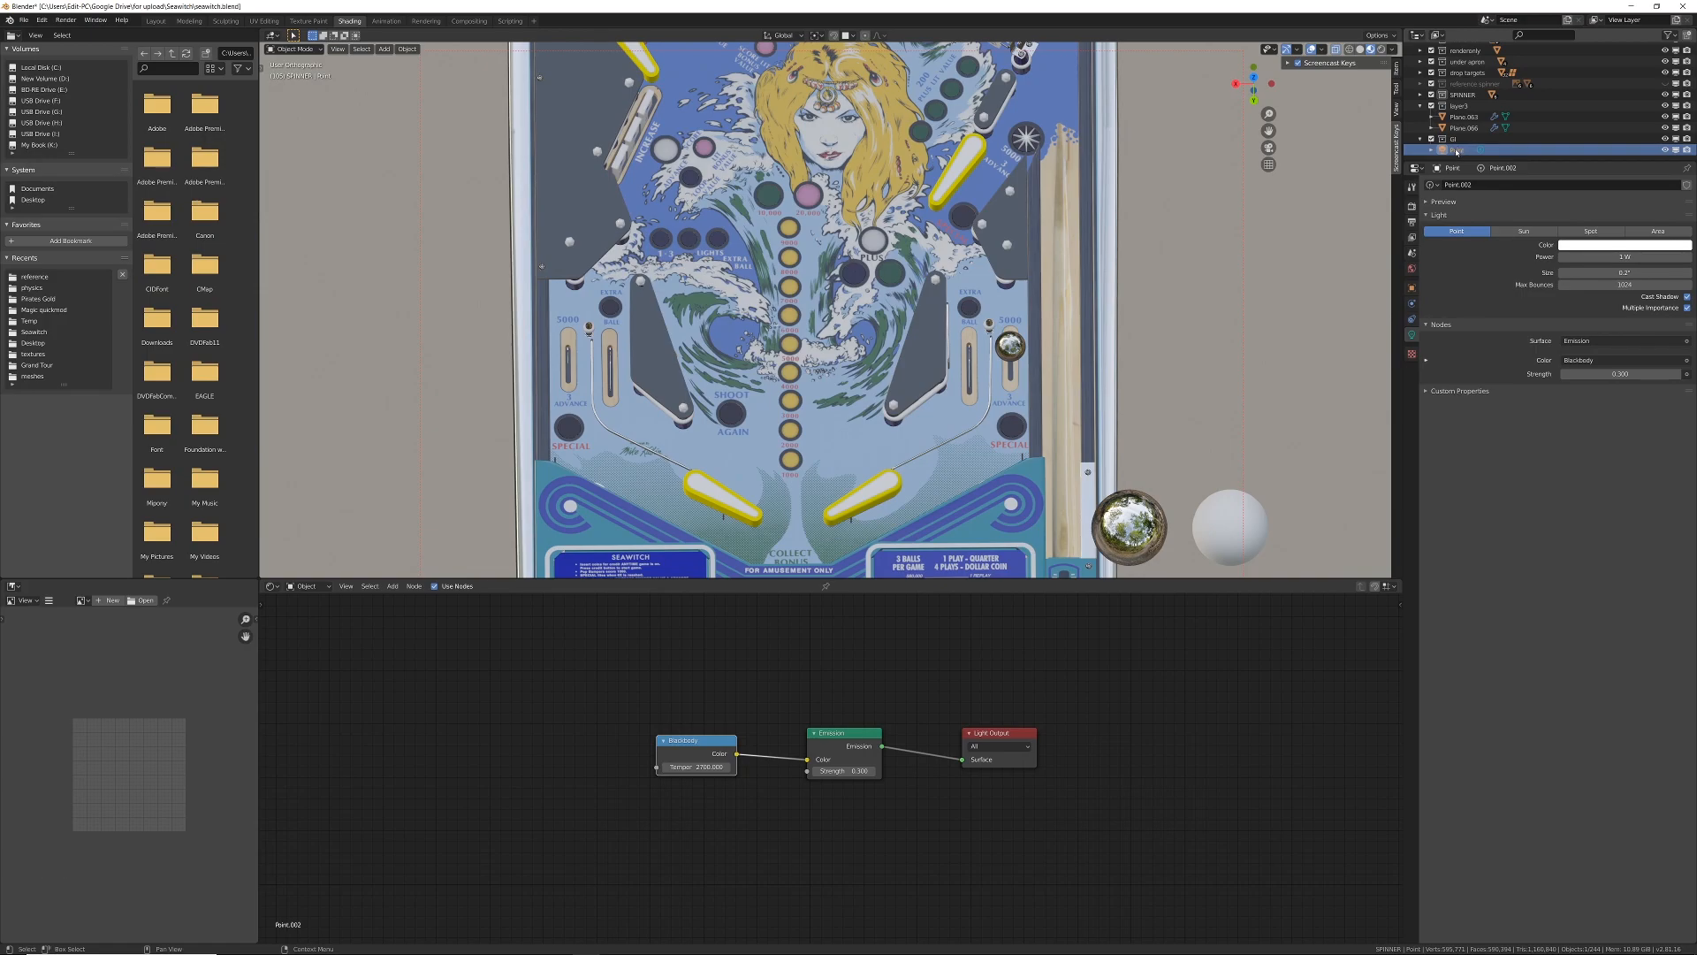
Step: Isolate the point light and the playfield together in local view, seen from the top around the slingshot holes
click(1457, 152)
shift+click(846, 353)
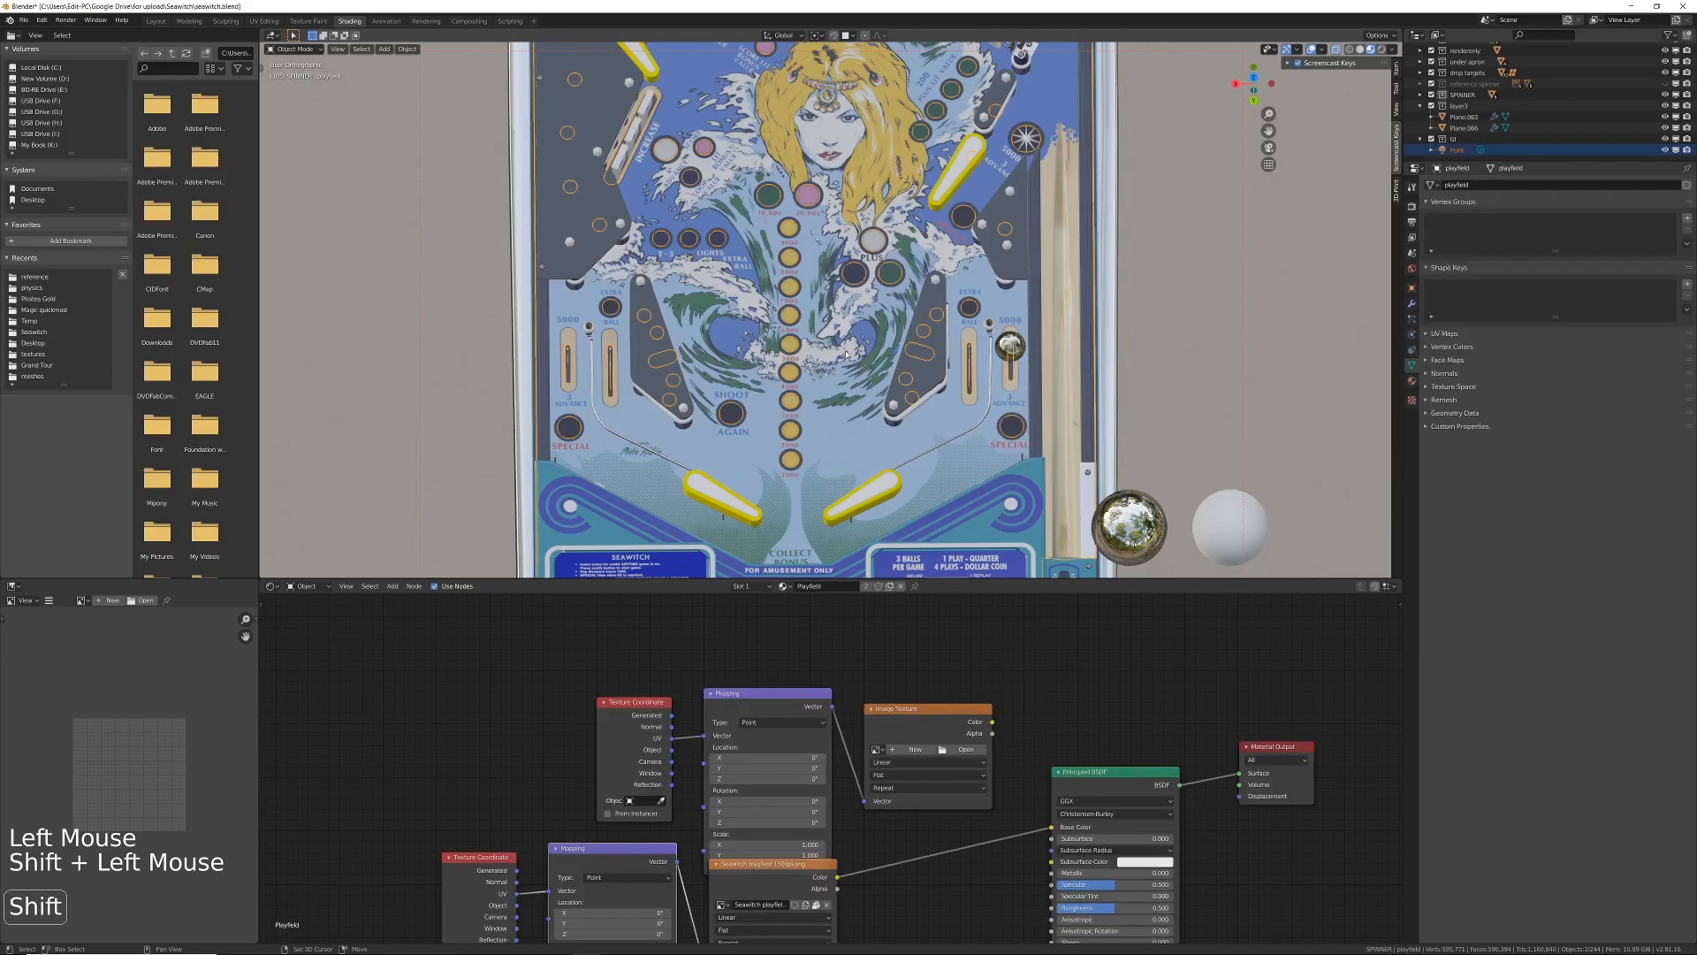
key(KP_Divide)
key(KP_7)
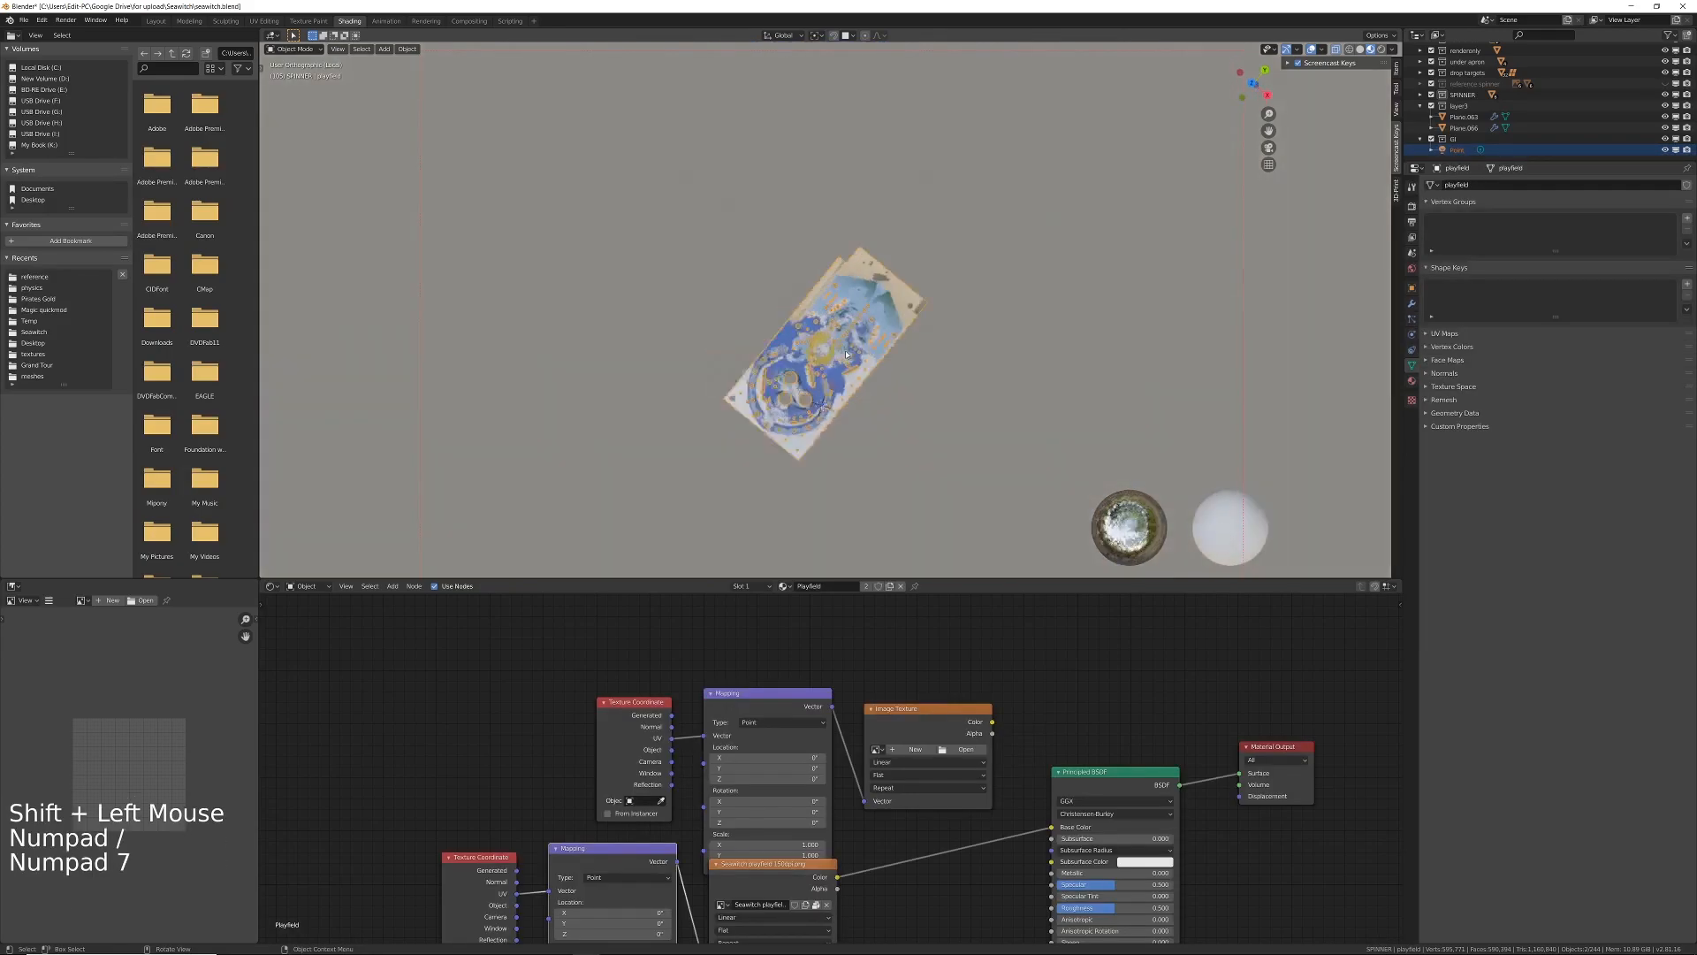
scroll(851, 305, up, 8)
scroll(850, 305, up, 9)
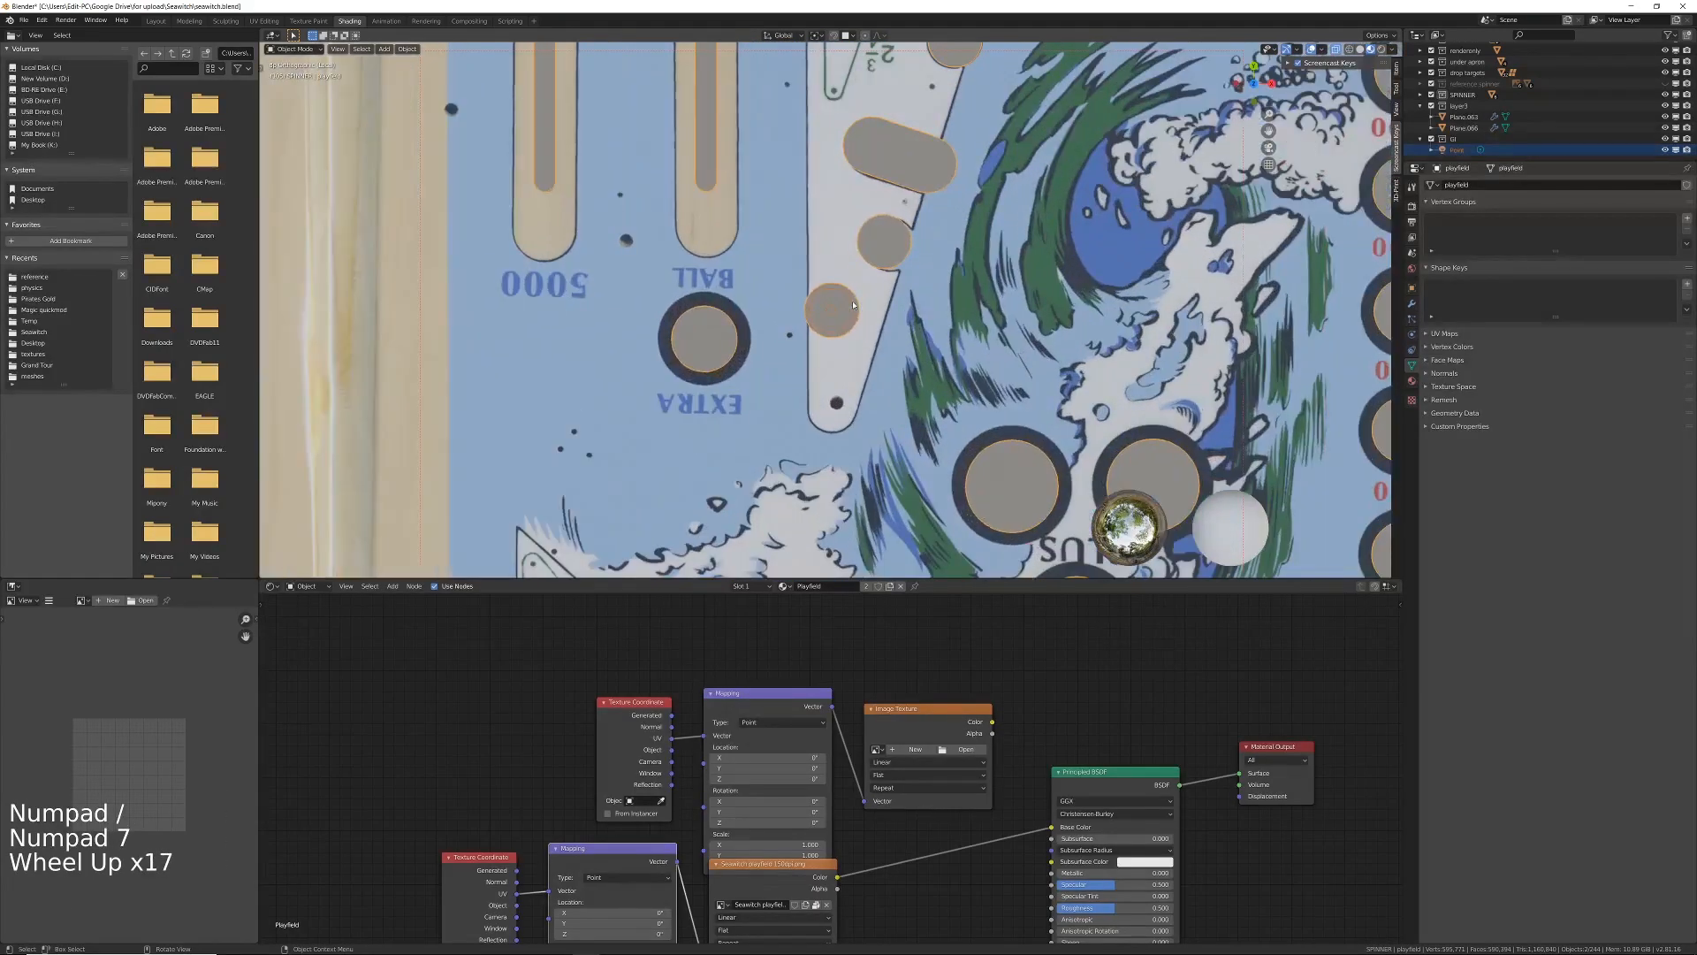
Step: Place a linked duplicate of the point light at the round lamp hole near the other end of the same slingshot
click(833, 309)
shift+middle_drag(1010, 261, 951, 398)
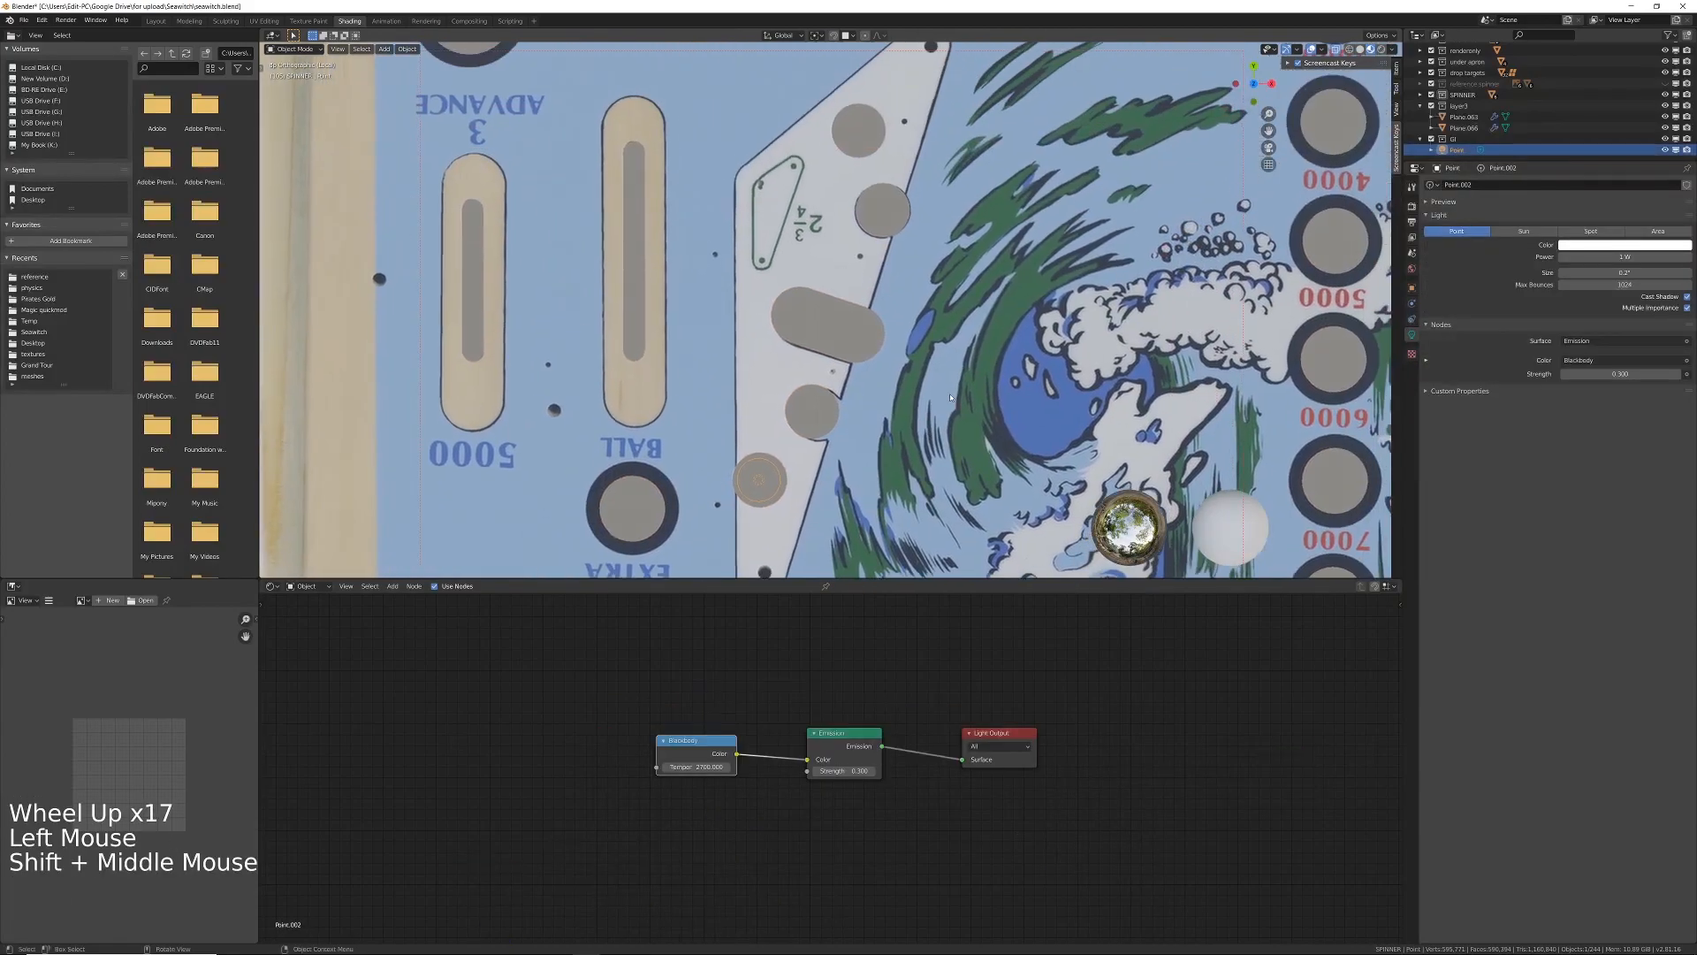
key(alt+d)
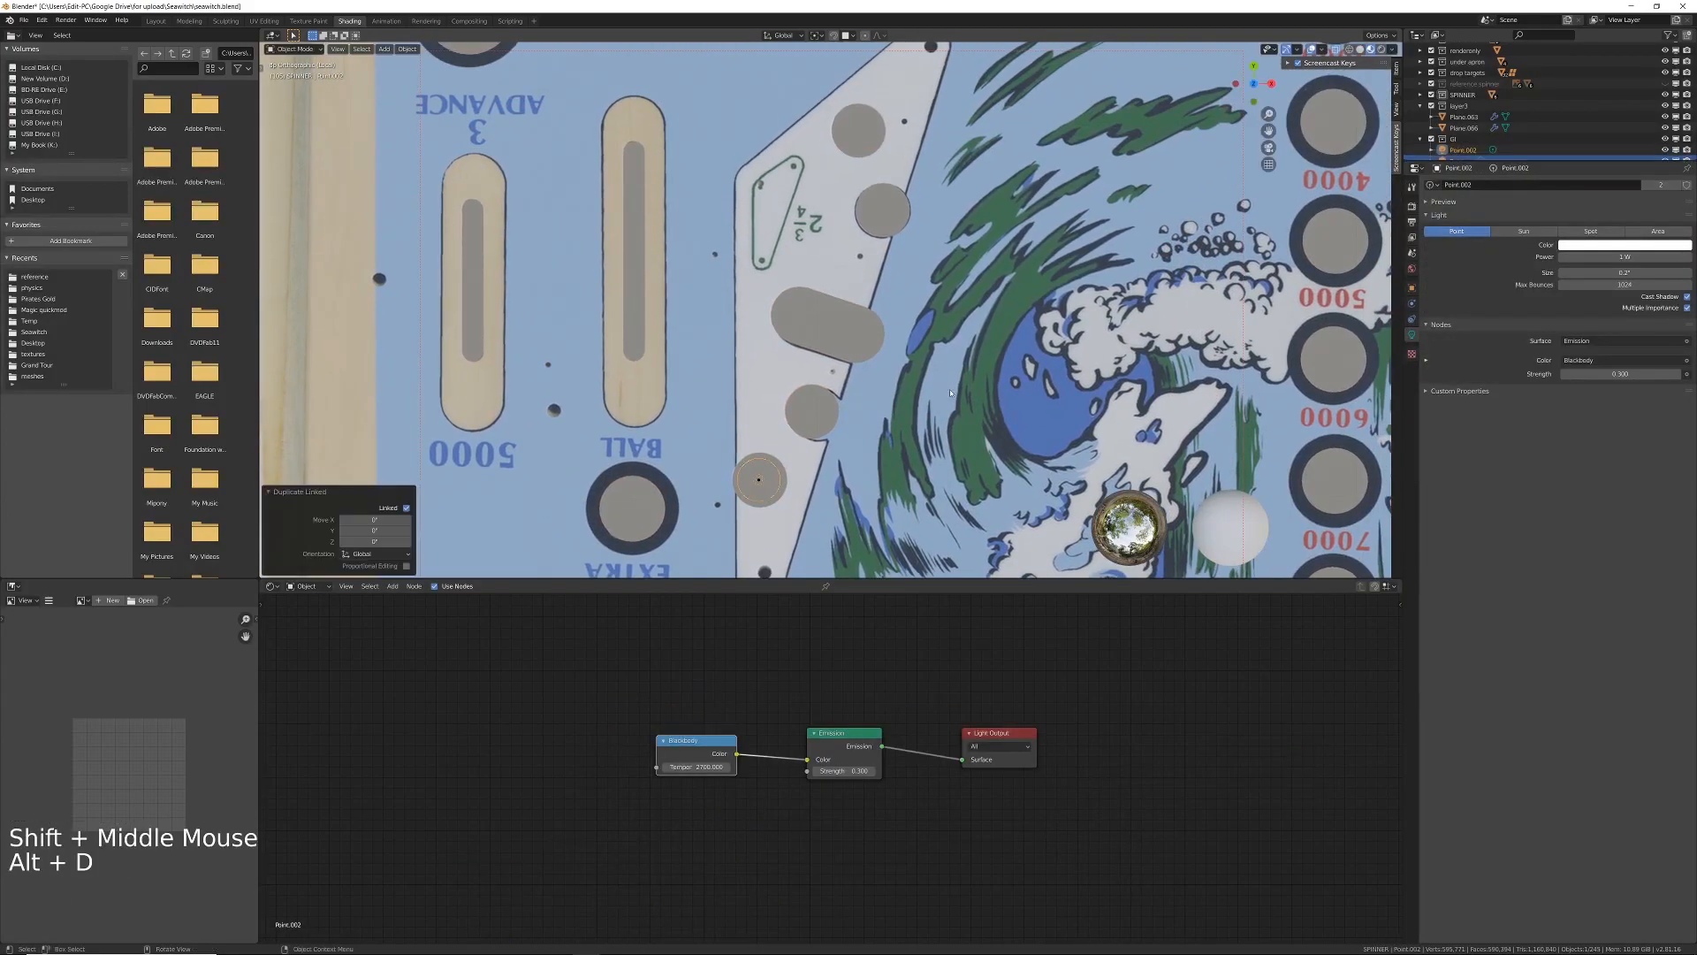
key(g)
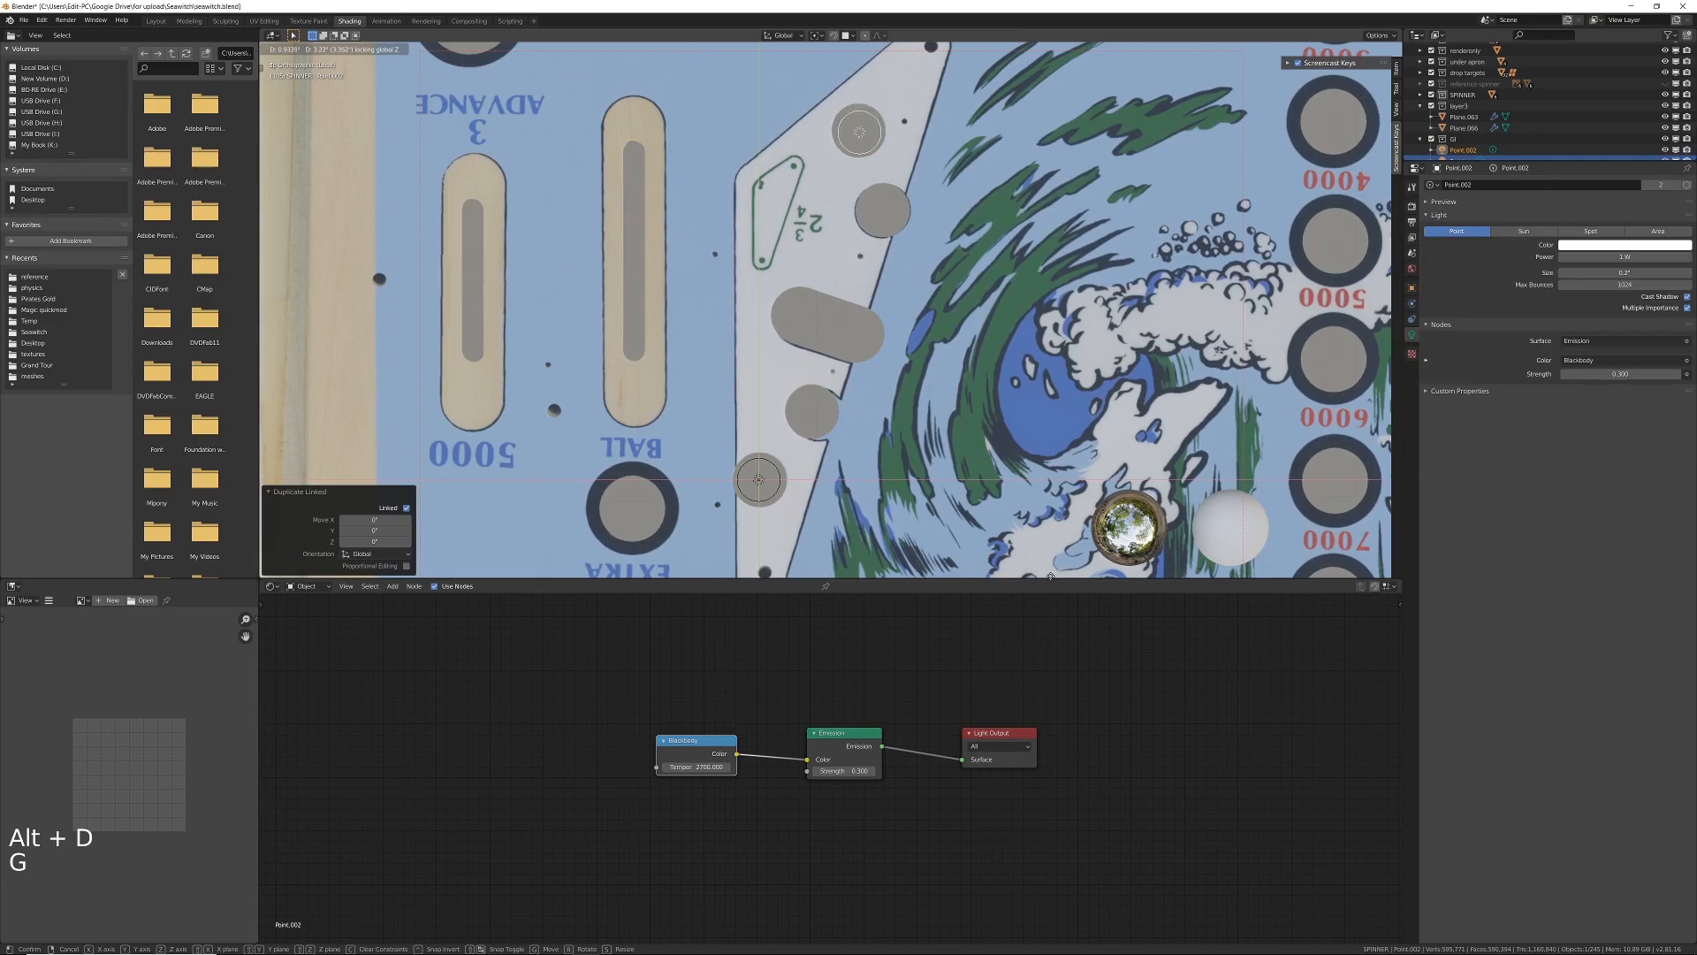
click(1046, 566)
Step: Place linked duplicates of the point light at the matching upper and lower lamp holes of the opposite slingshot
scroll(942, 645, down, 1)
scroll(986, 424, down, 5)
shift+middle_drag(990, 412, 835, 441)
key(alt+d)
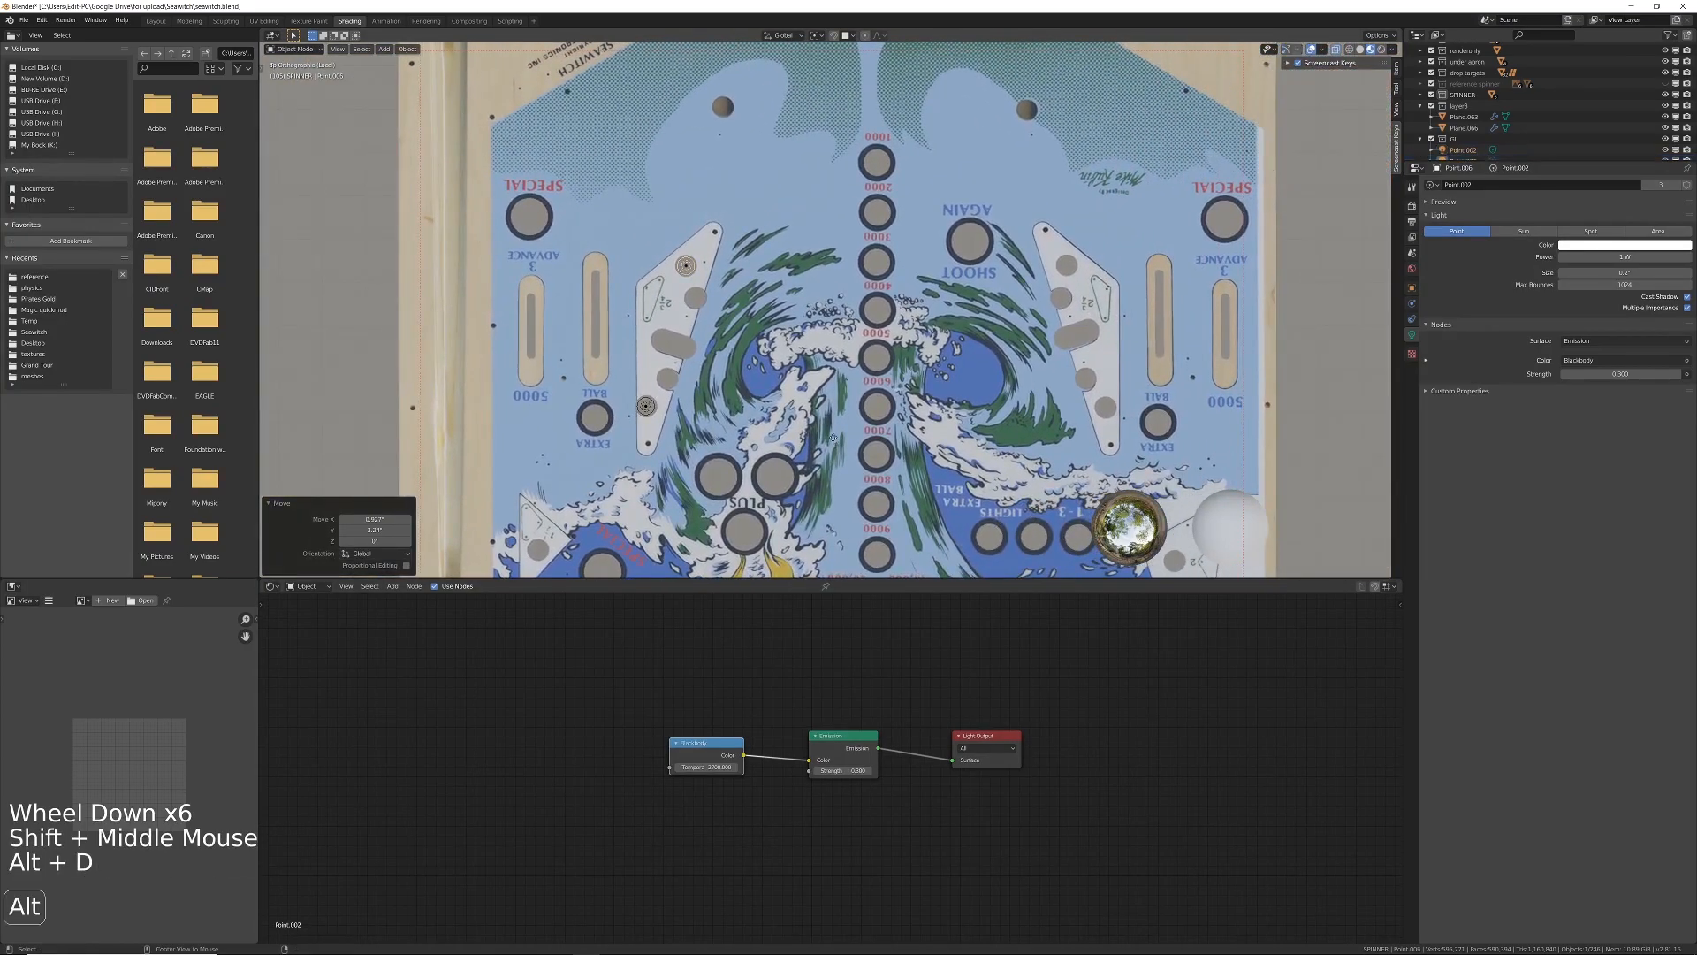
key(g)
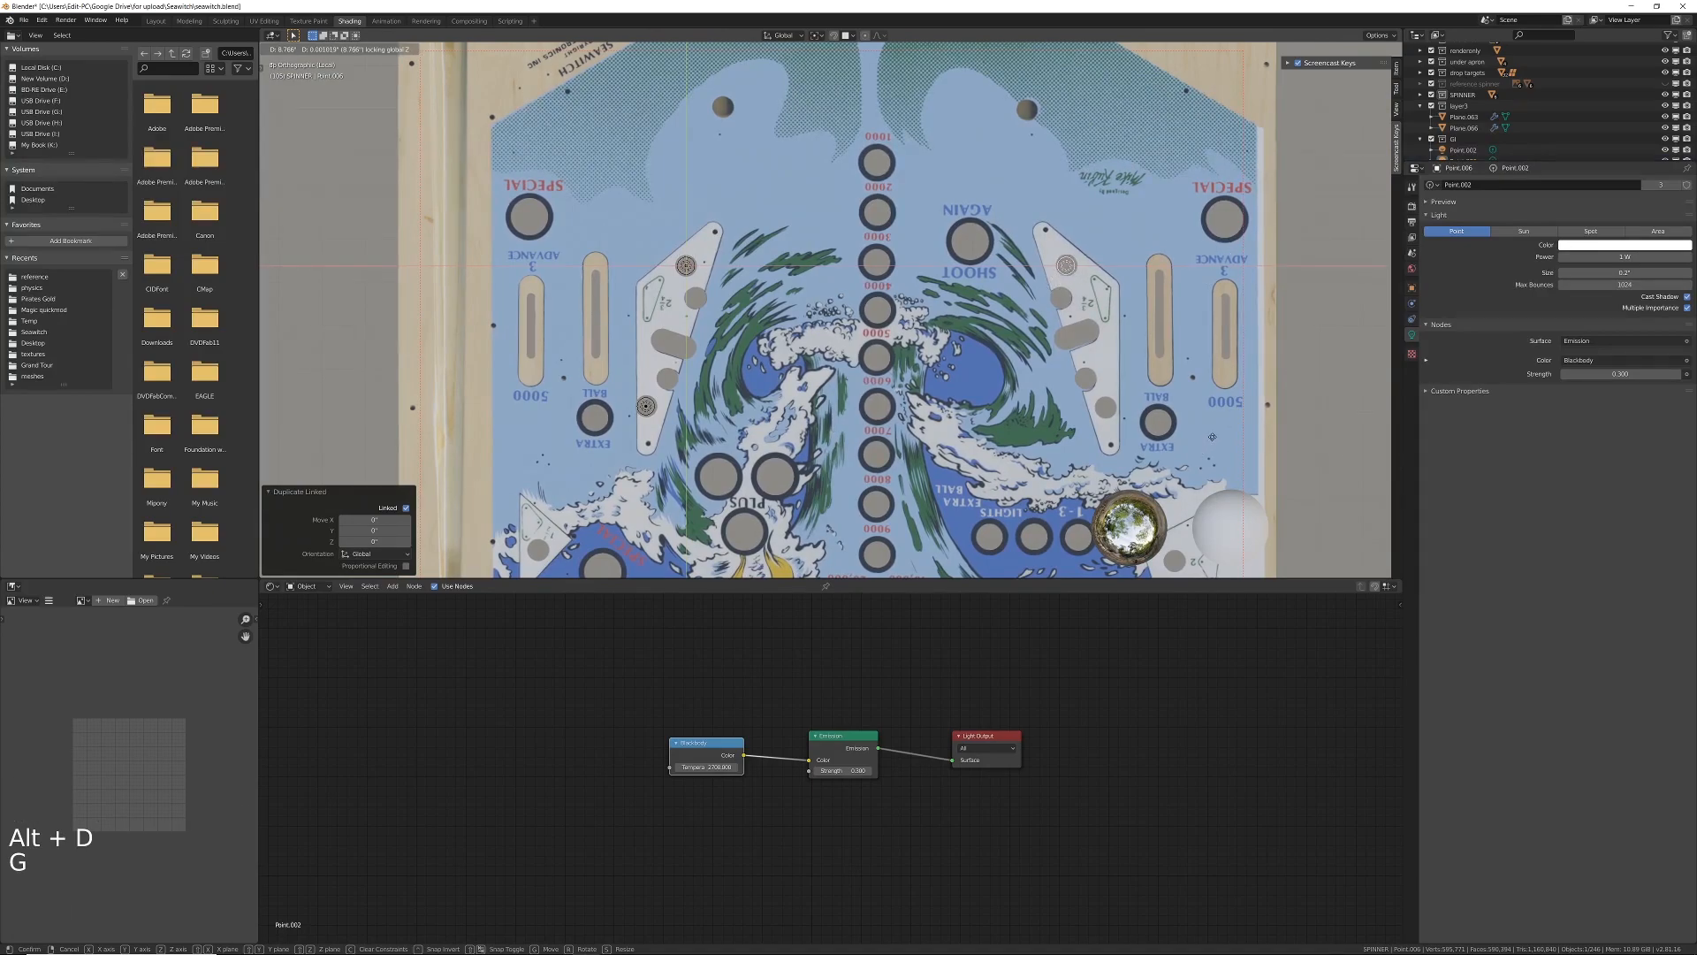
click(1232, 440)
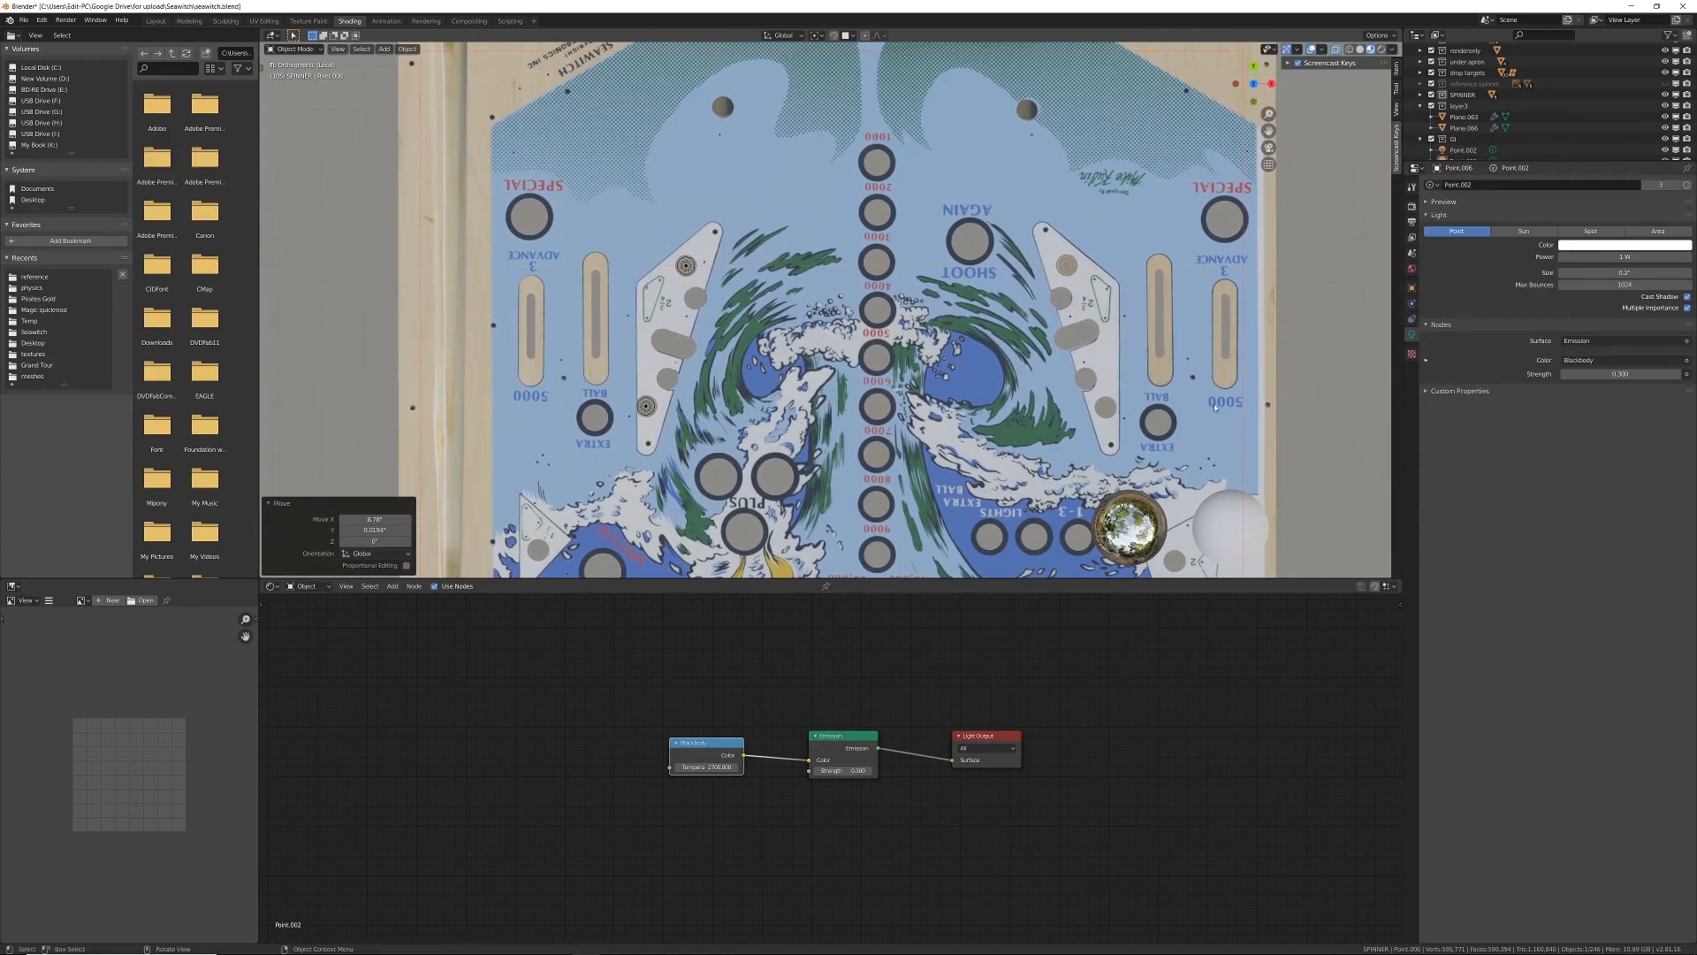
key(alt+d)
key(g)
key(shift)
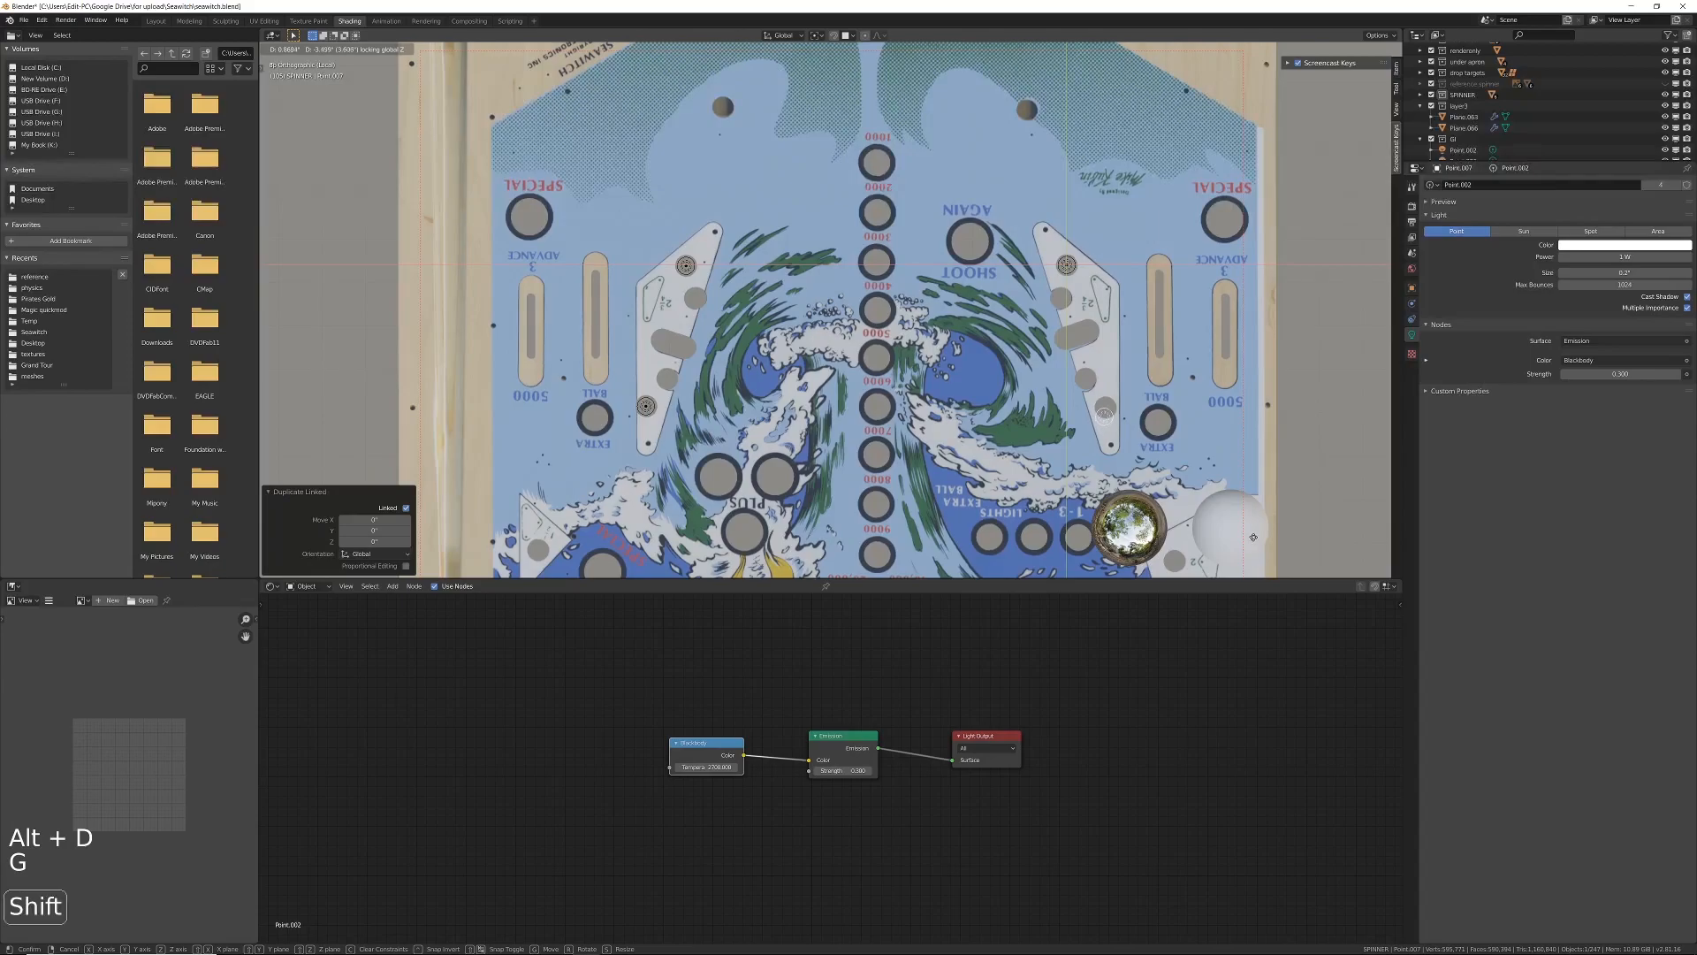
click(1263, 455)
Step: Place more linked duplicates of the point light at the lamp holes beyond the slingshots, in the middle of the playfield
scroll(1030, 509, down, 2)
shift+middle_drag(1030, 509, 1046, 332)
key(alt+d)
key(g)
click(1094, 439)
shift+middle_drag(1127, 548, 1013, 416)
key(alt+d)
key(g)
click(582, 274)
Step: Place linked duplicates of the point light at the remaining lamp holes around the bumpers and the outer loop lane
shift+middle_drag(581, 274, 885, 148)
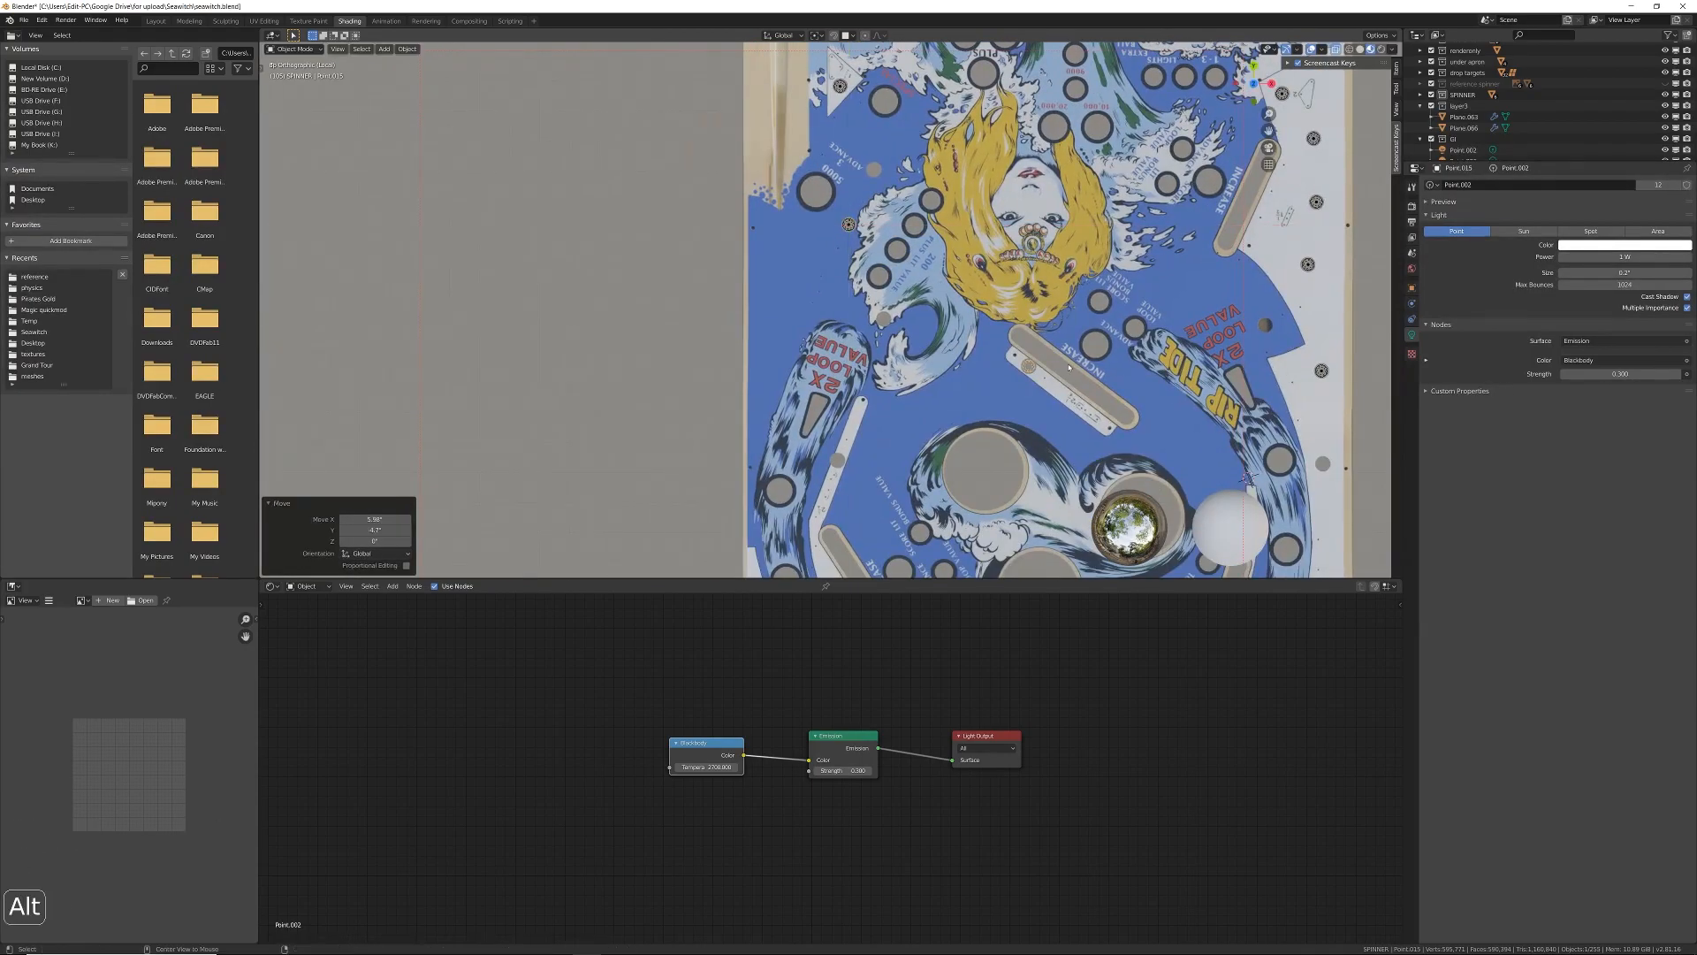
shift+middle_drag(885, 441, 845, 161)
key(alt+d)
key(g)
click(916, 367)
key(alt+d)
key(g)
click(1000, 410)
key(alt+d)
key(g)
click(1083, 444)
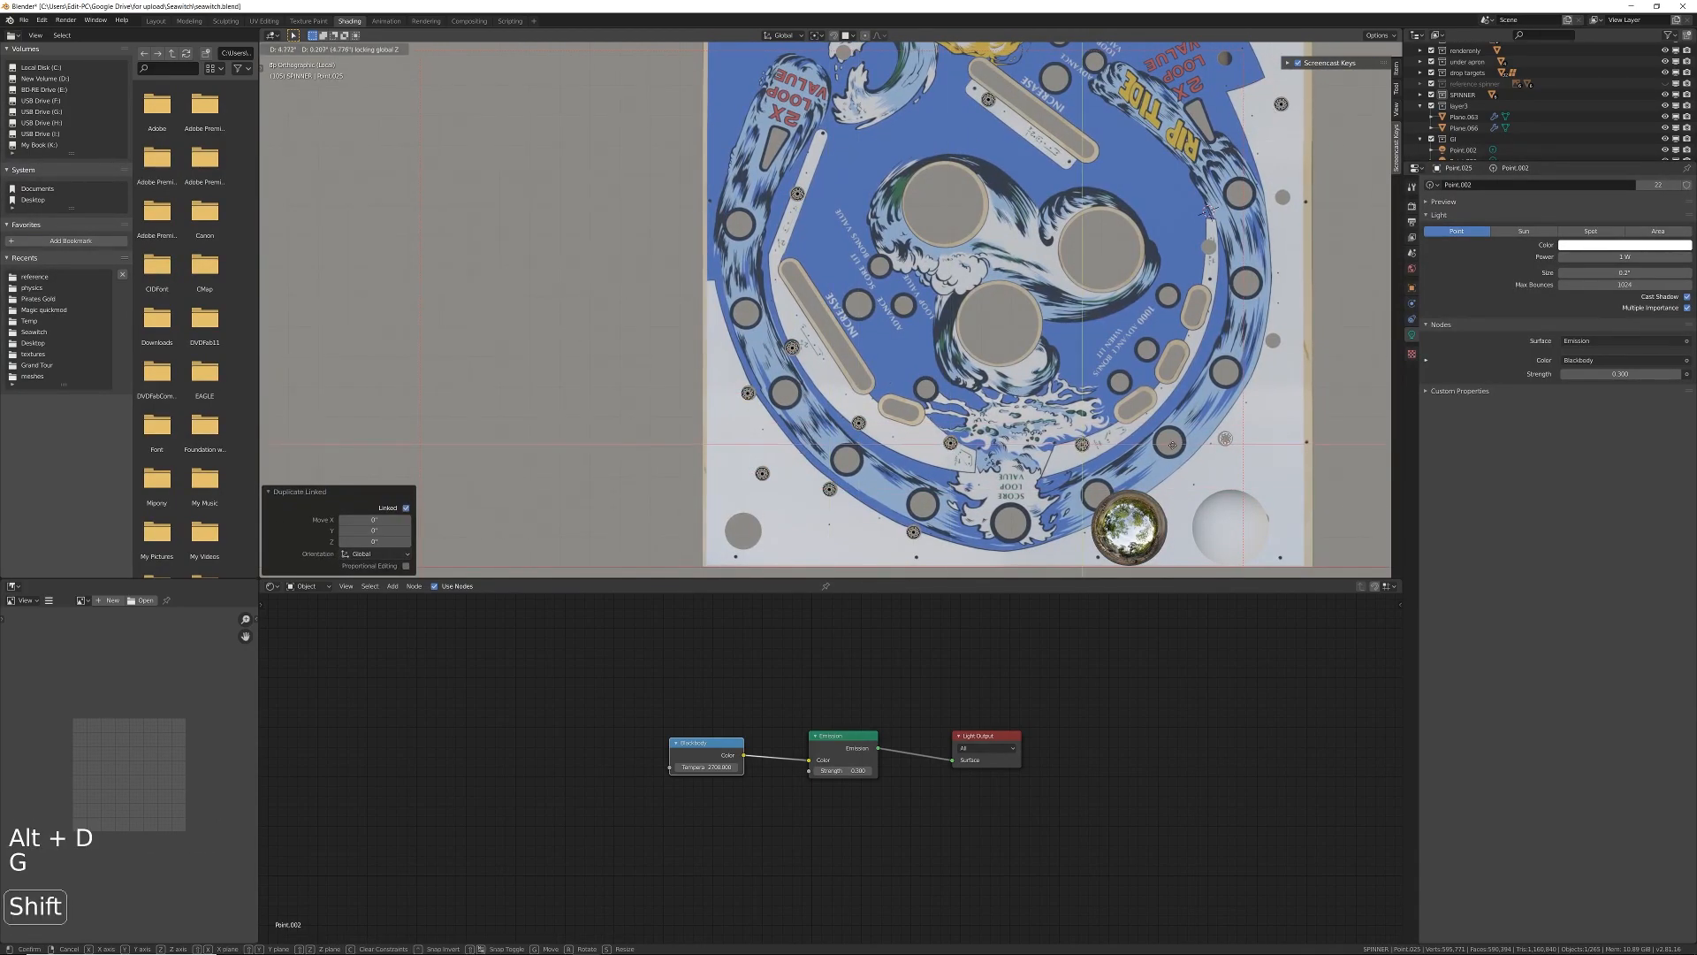
shift+middle_drag(1083, 443, 894, 367)
key(alt+d)
click(1060, 88)
shift+middle_drag(1175, 61, 1084, 224)
Step: Switch the viewport to Rendered shading and exit local view to show the lights in the whole machine
middle_drag(1061, 522, 986, 355)
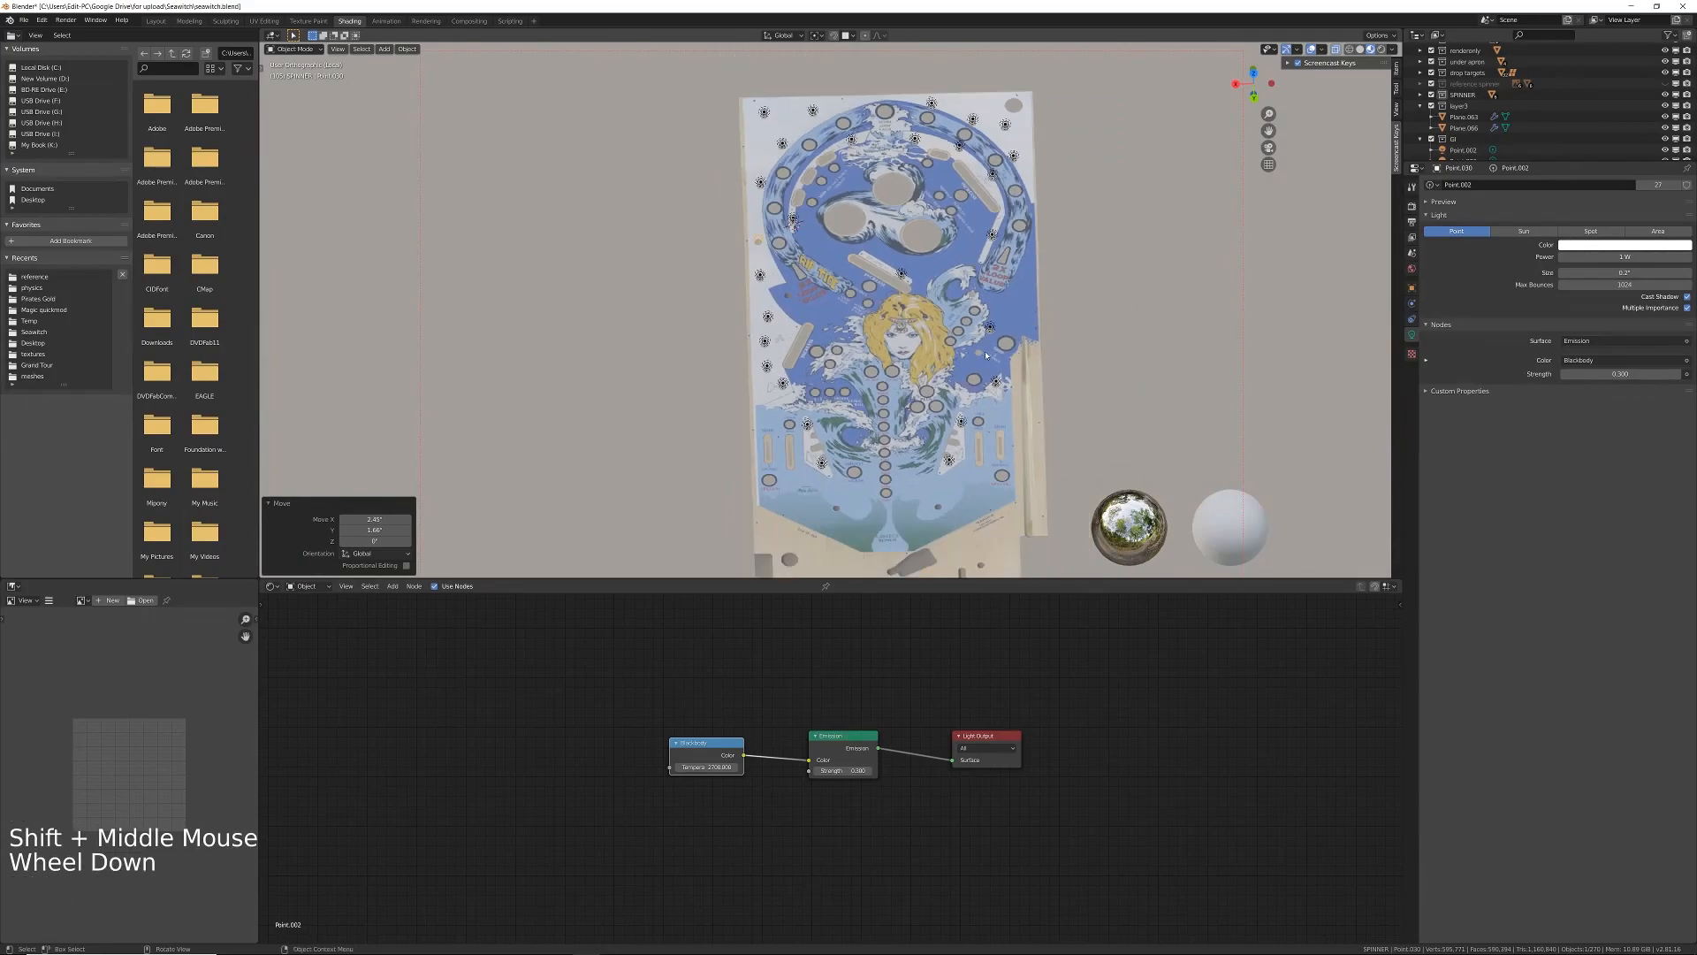
key(z)
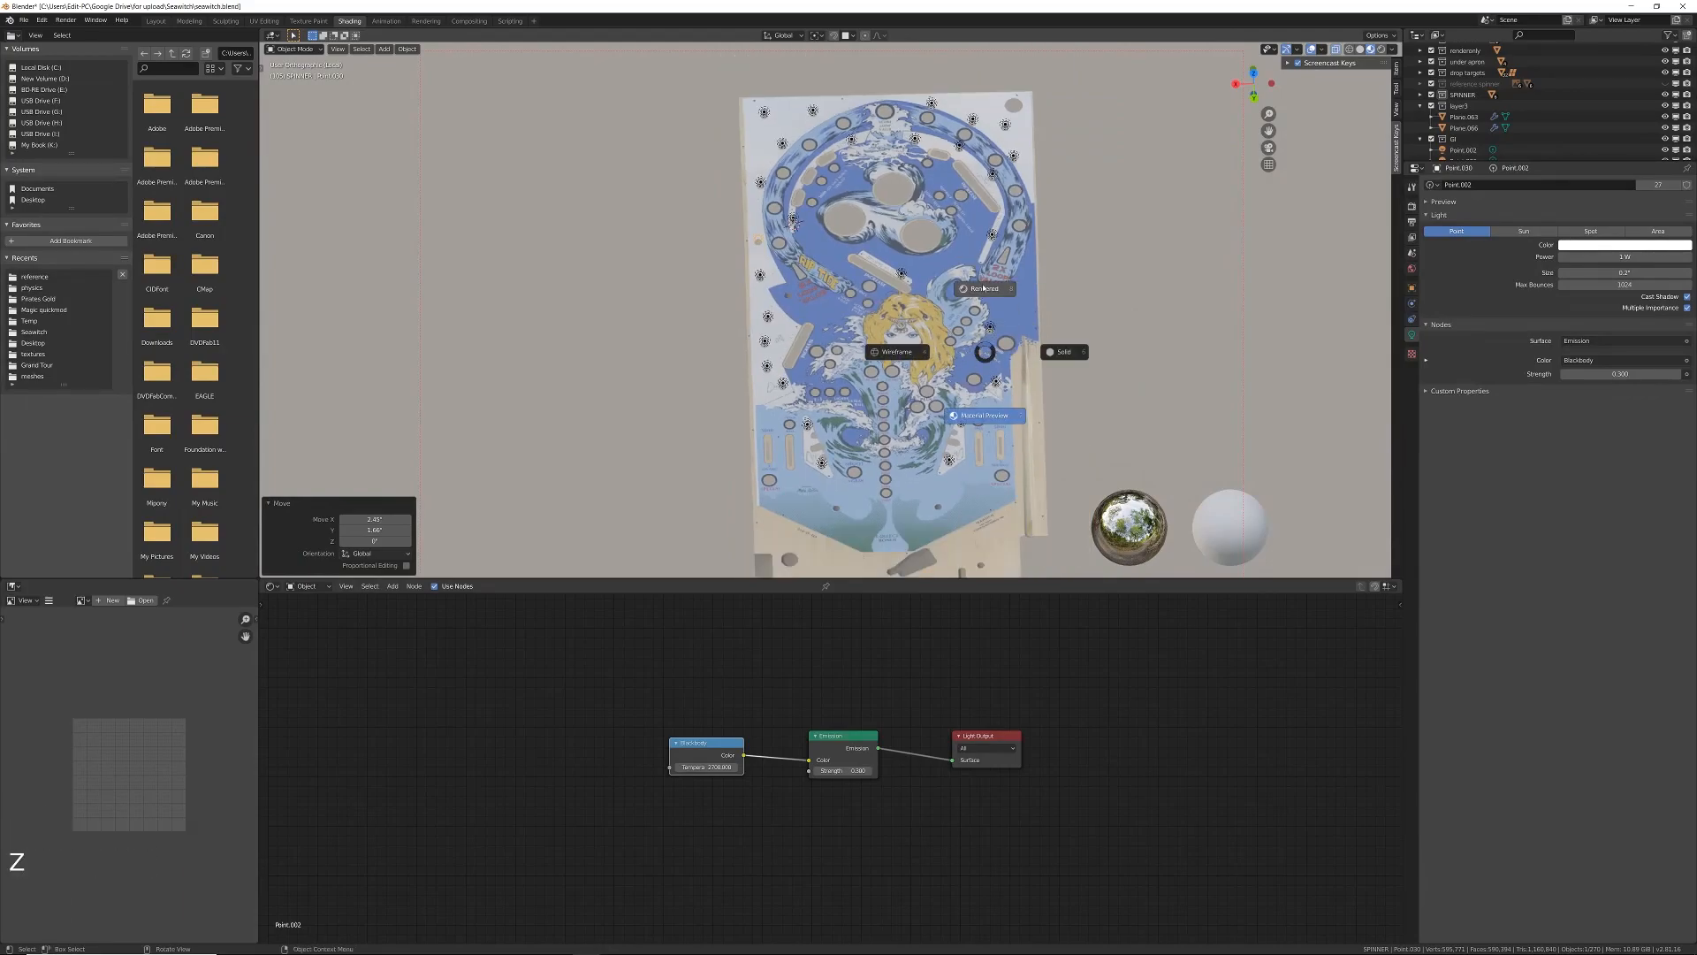
click(1121, 303)
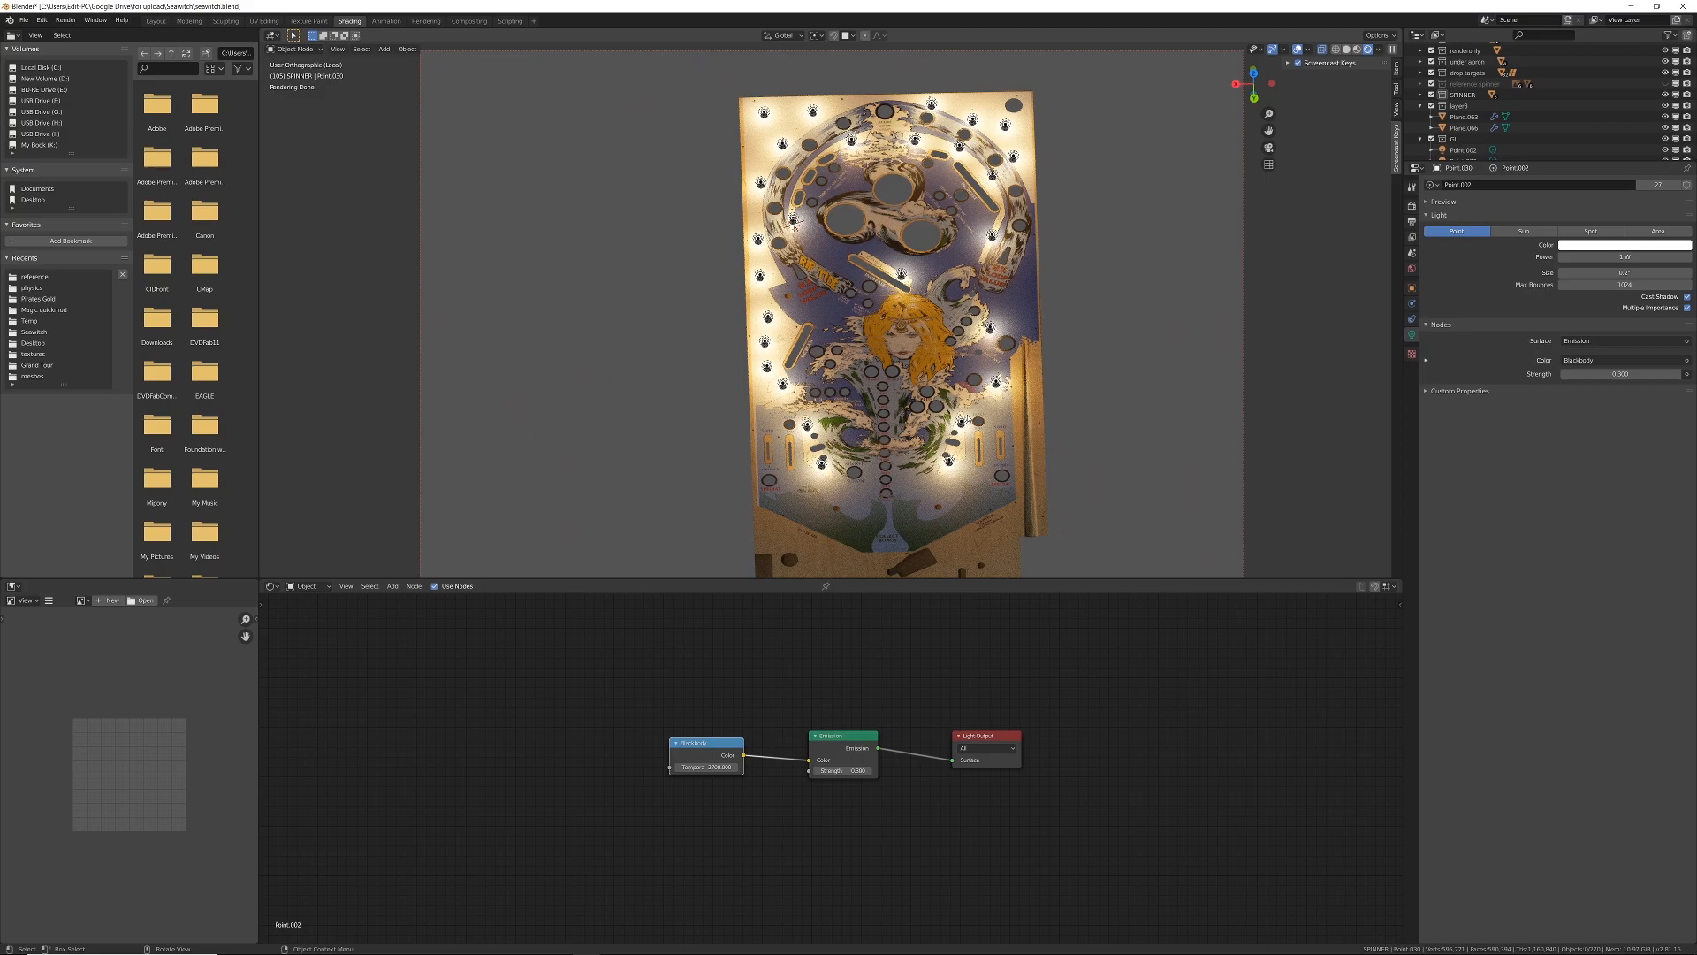
key(KP_Divide)
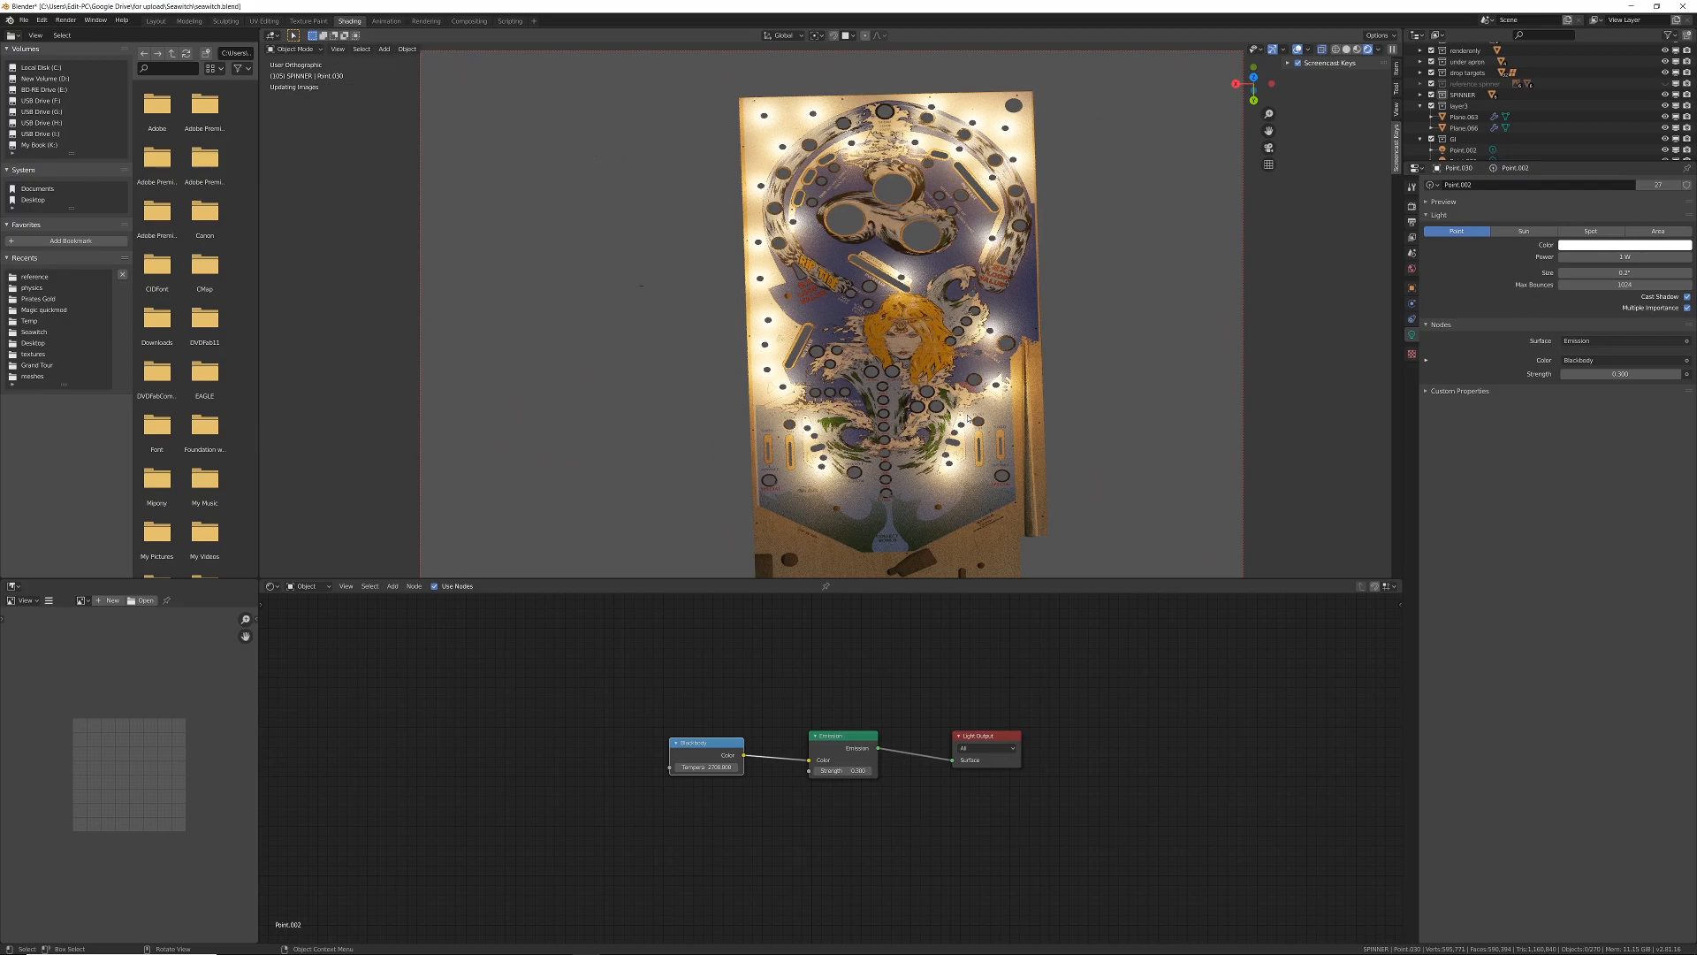
scroll(969, 419, up, 4)
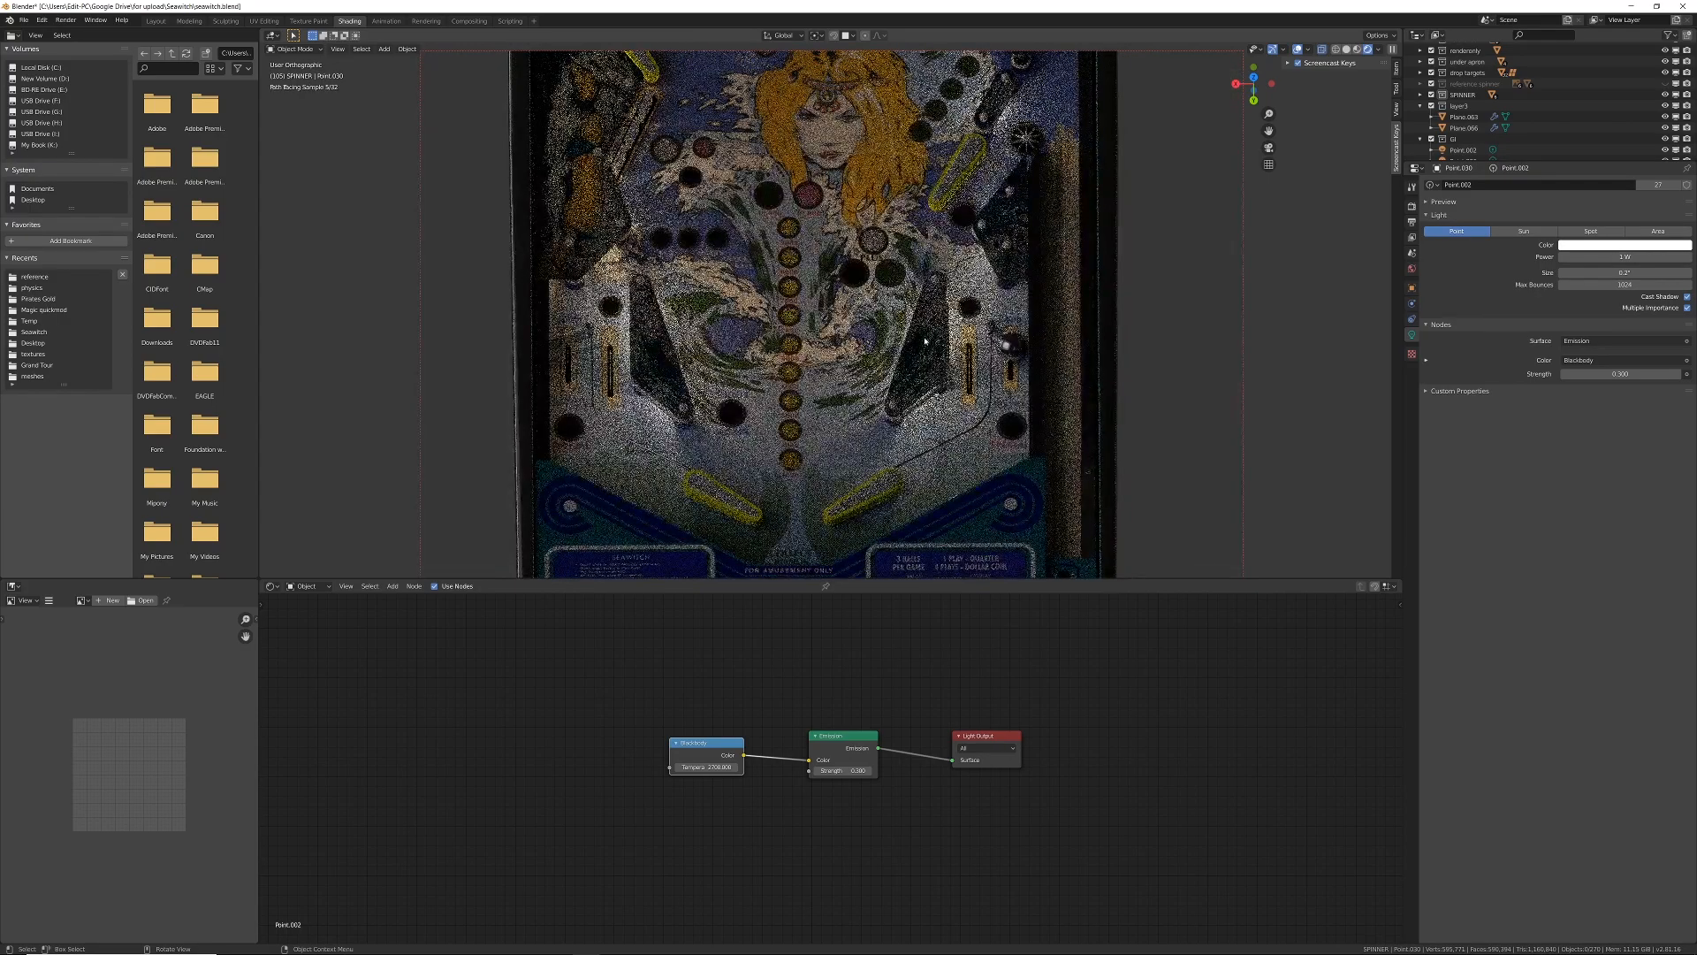
scroll(925, 340, down, 4)
shift+middle_drag(885, 315, 994, 446)
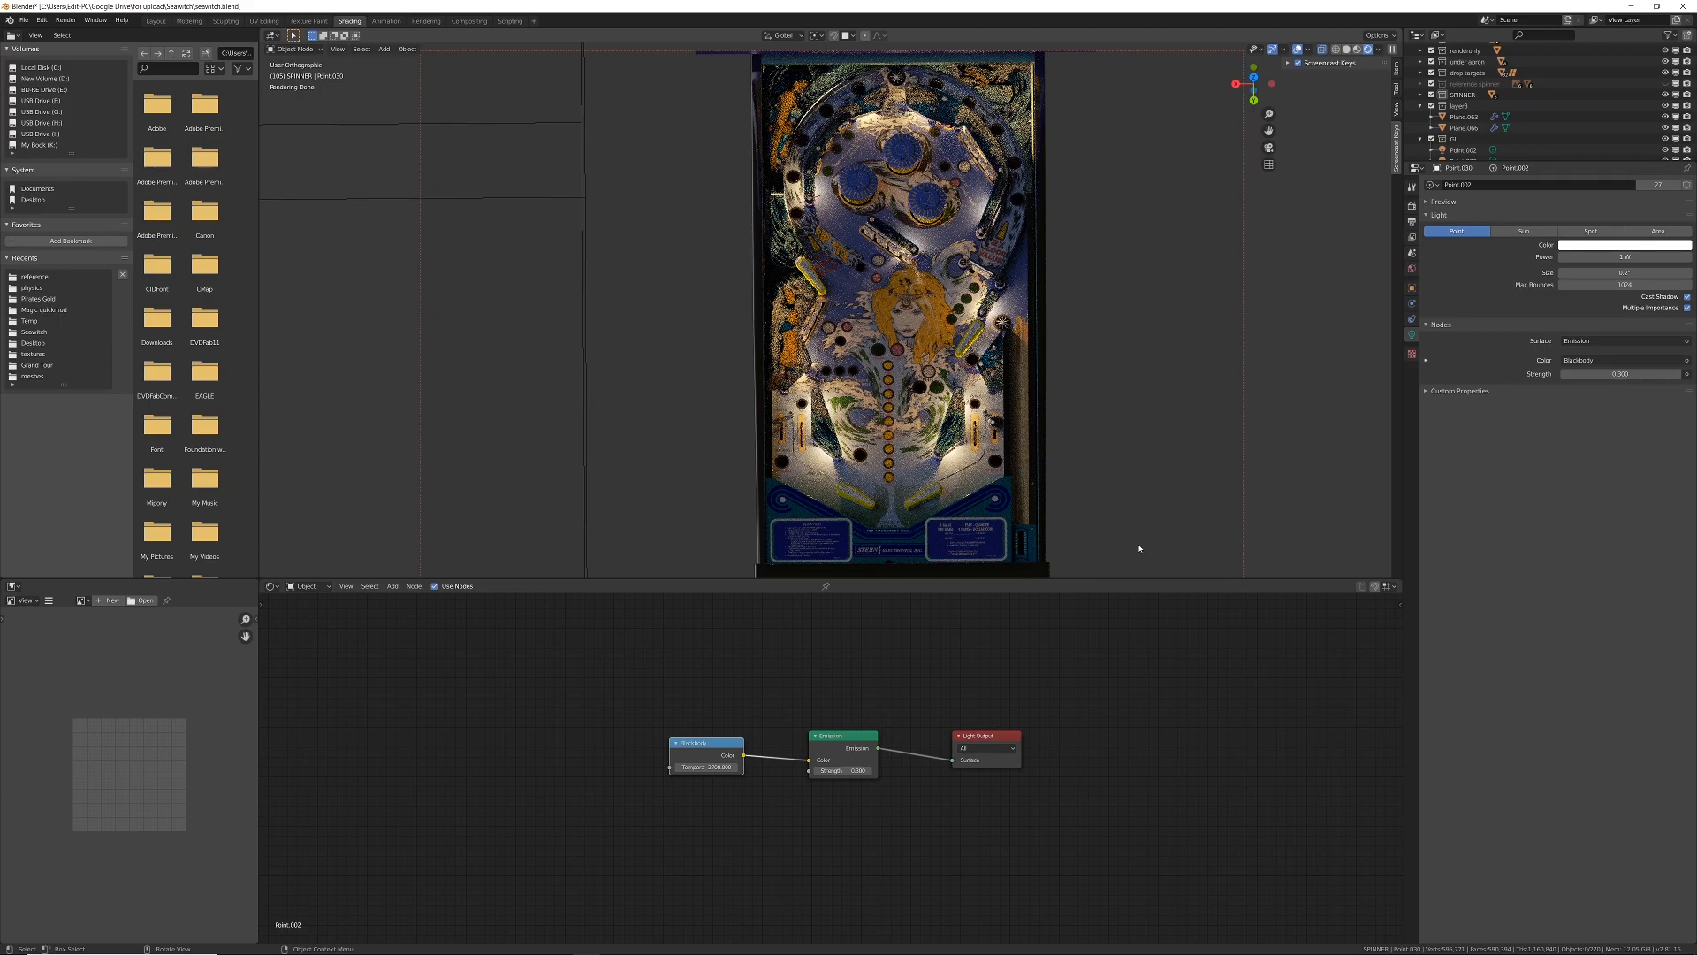
Step: Set the power of the linked point lights to 0.5 W
click(1605, 257)
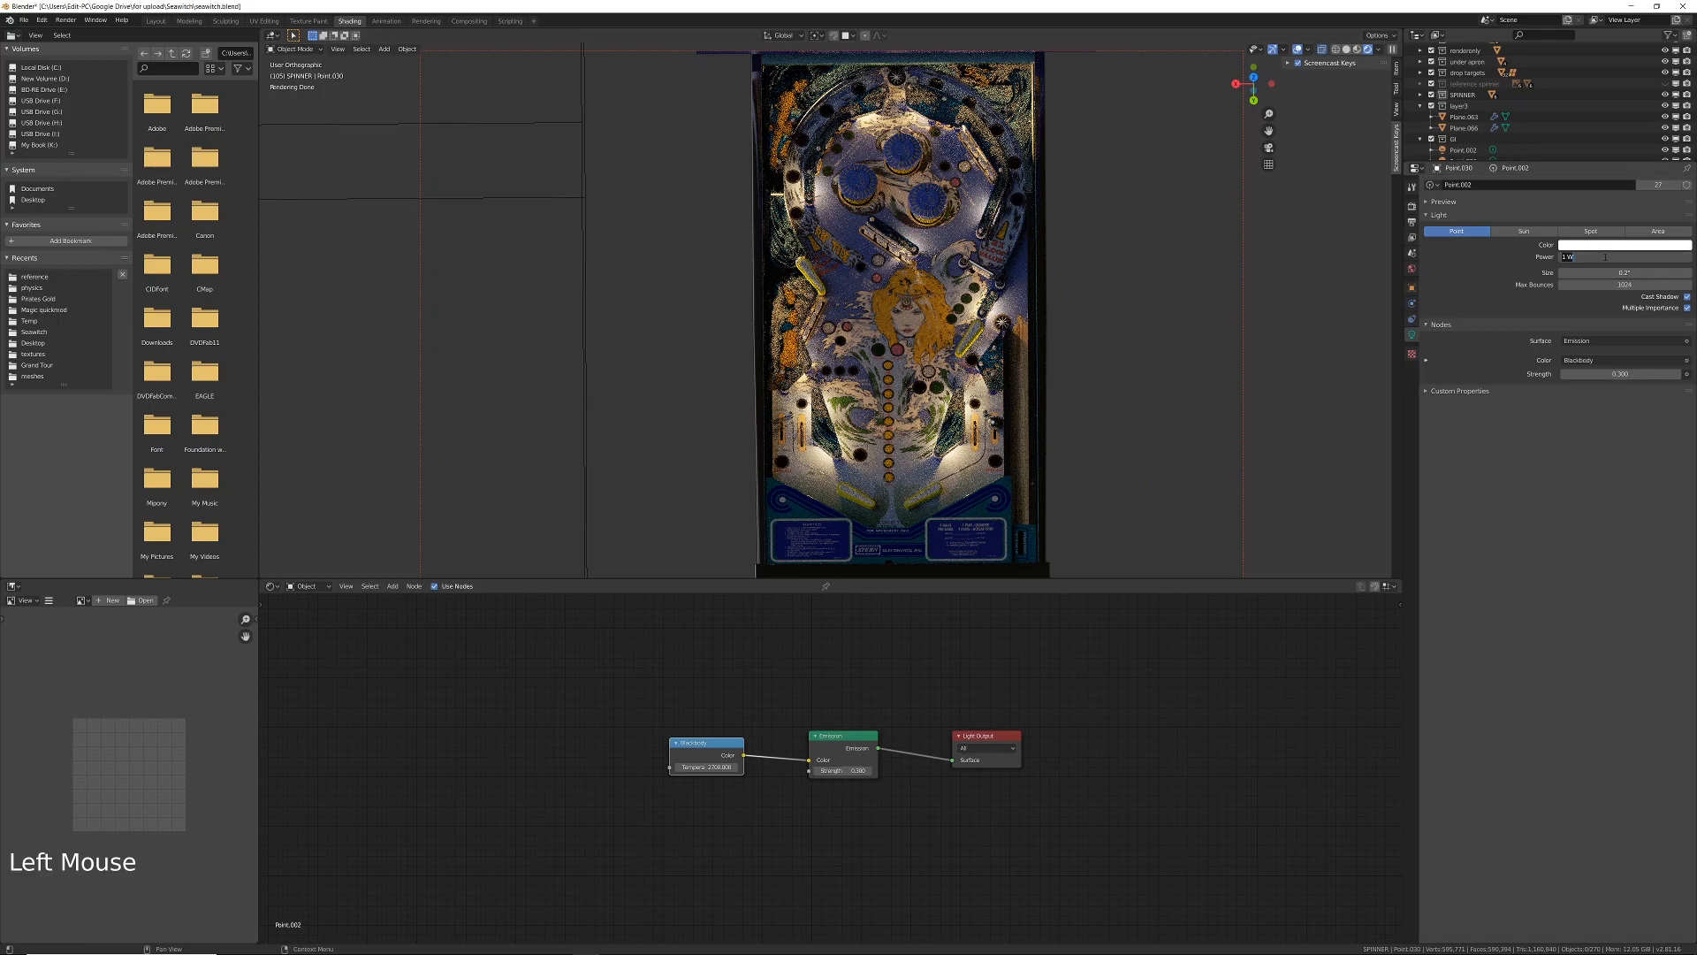
text(.5)
key(Return)
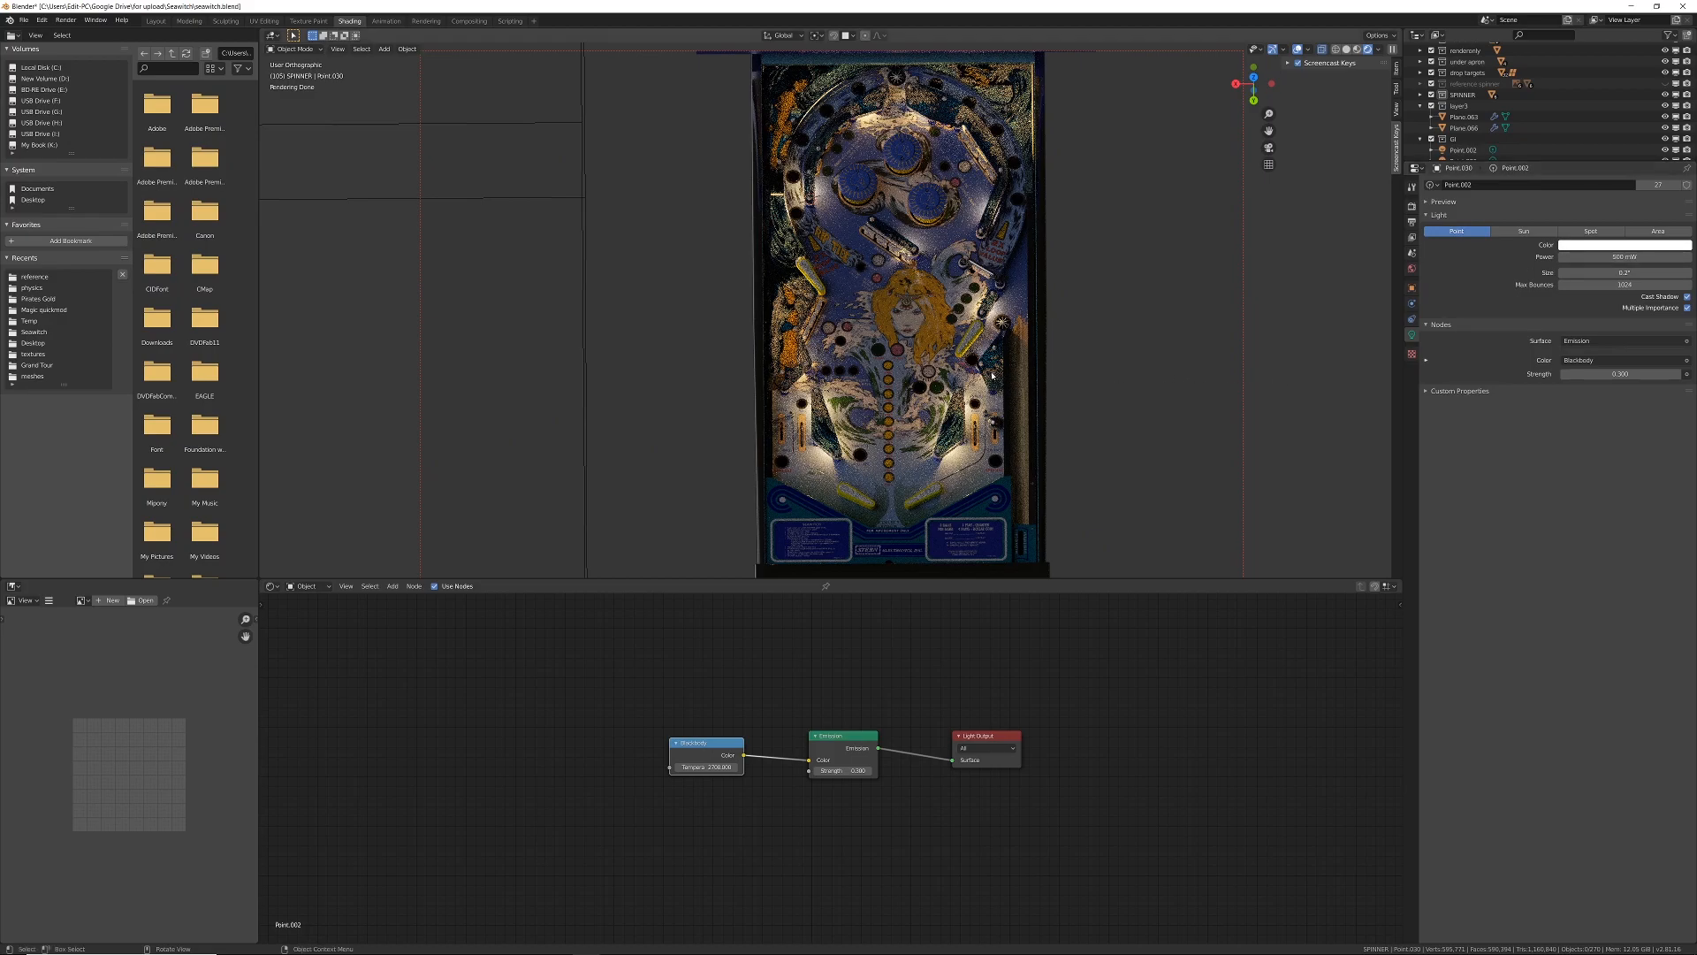
Step: Check the lighting with a render region around one slingshot, and redraw the region to cover both slingshots
shift+middle_drag(992, 376, 980, 265)
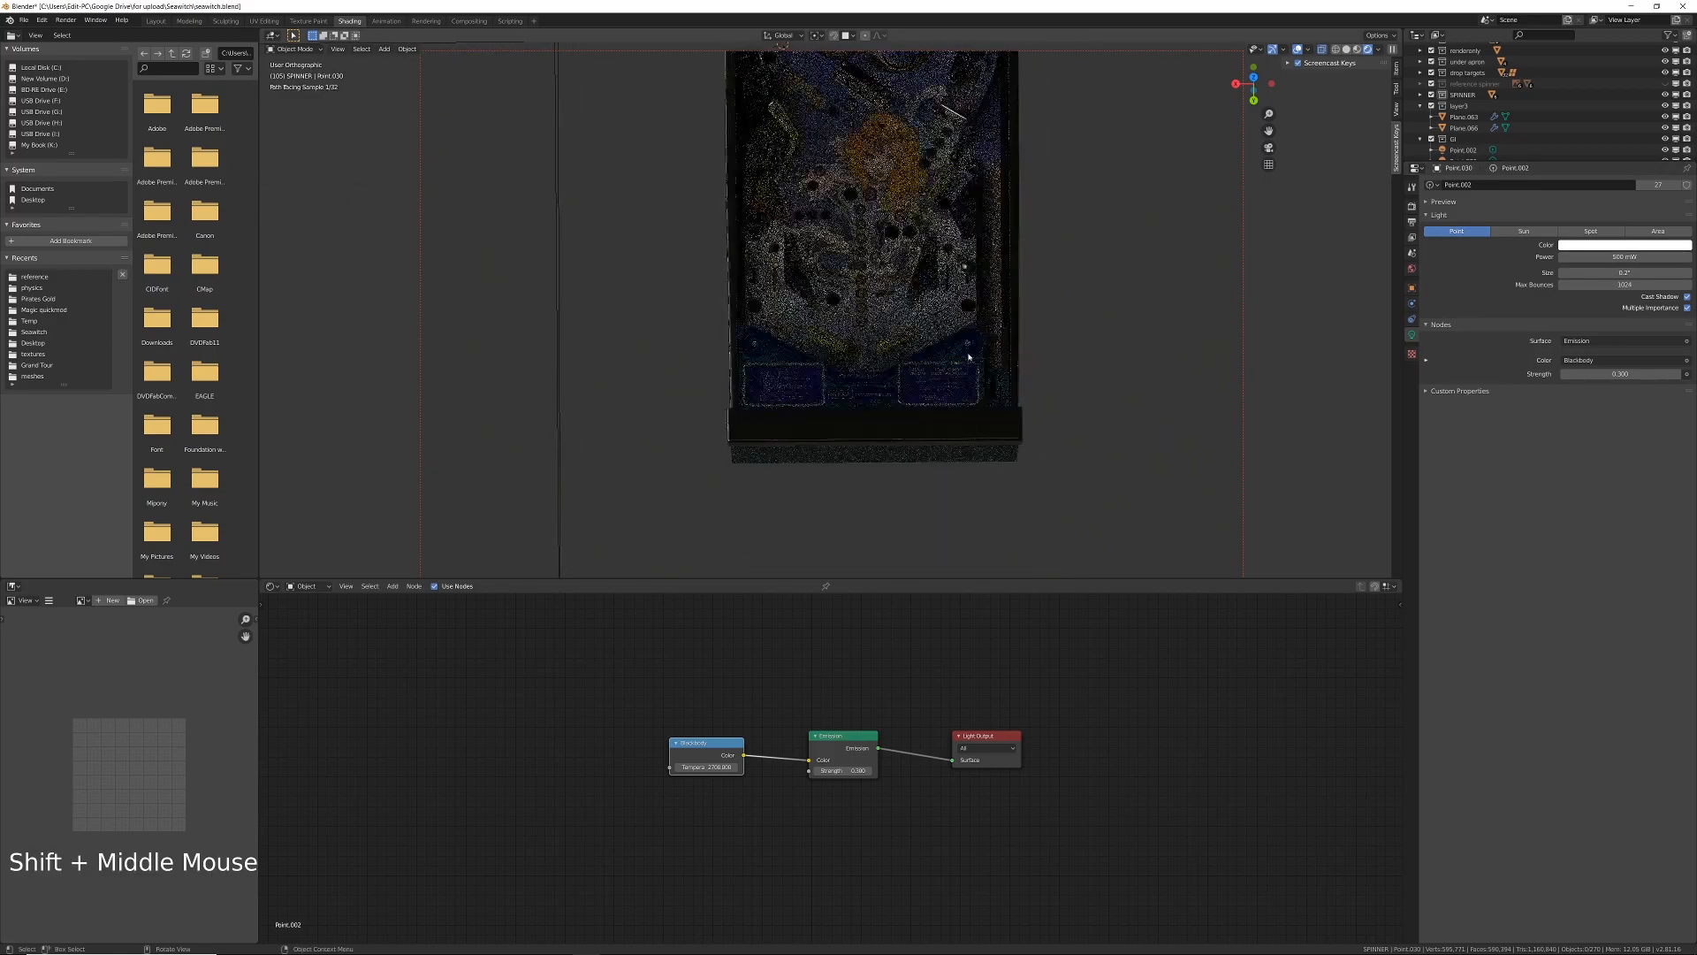
scroll(976, 354, up, 6)
shift+middle_drag(976, 353, 955, 322)
key(ctrl+b)
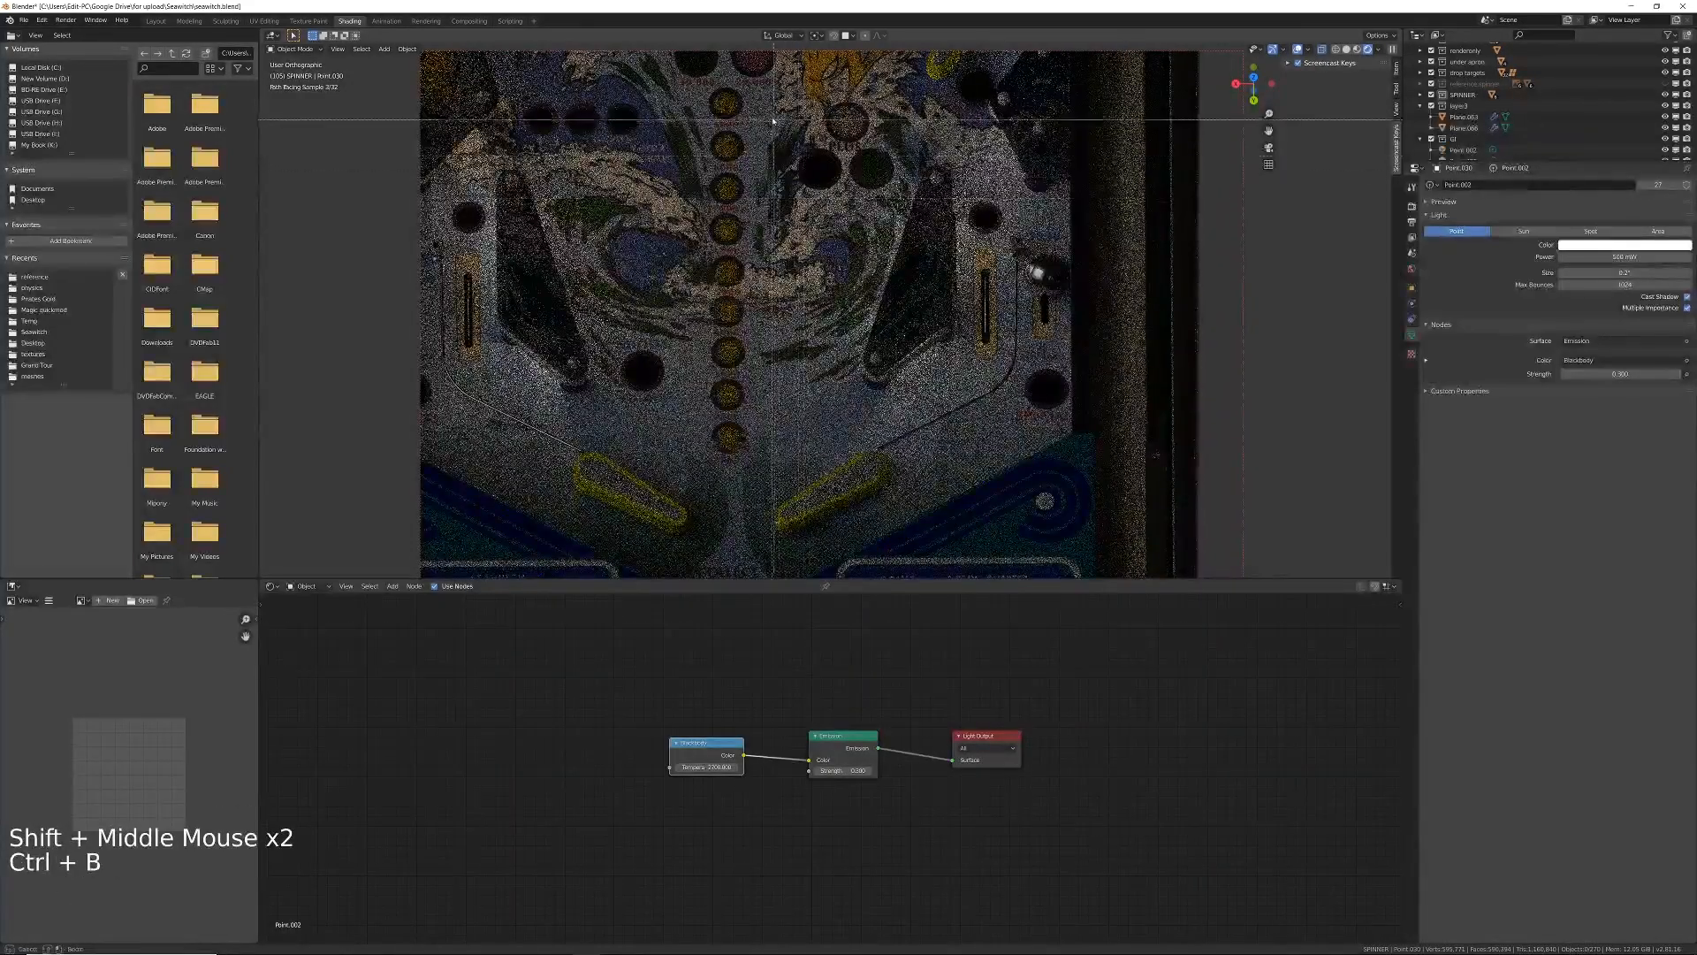
drag(1079, 434, 1099, 435)
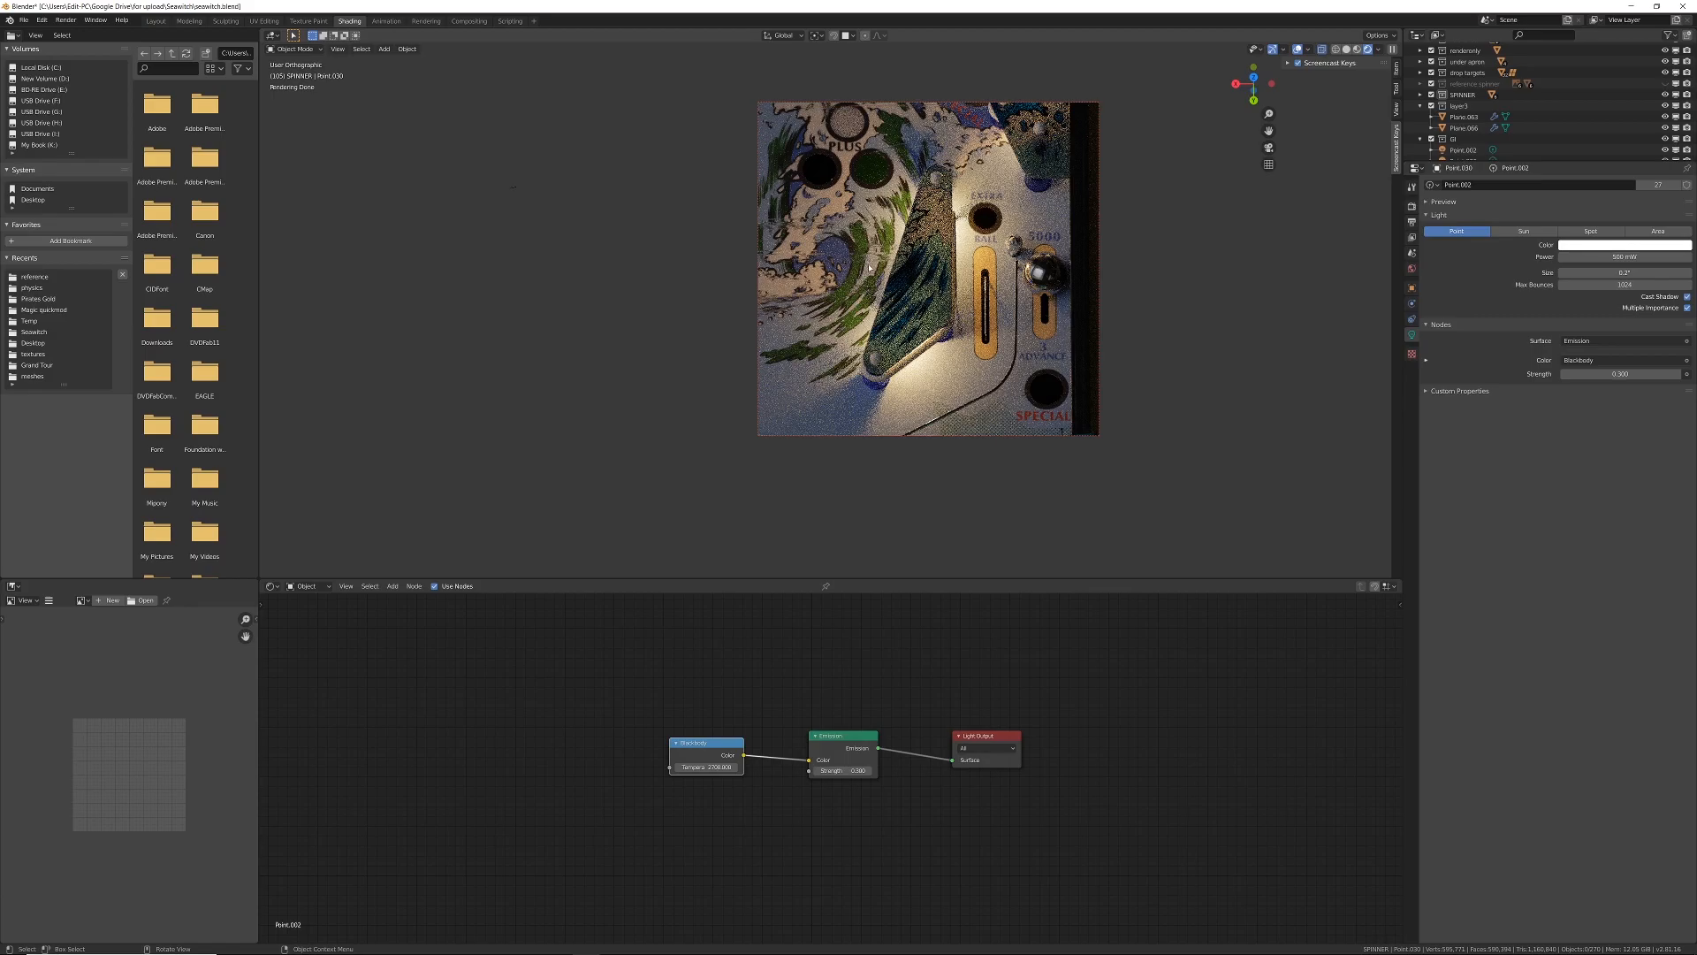
key(ctrl+b)
drag(468, 59, 1096, 442)
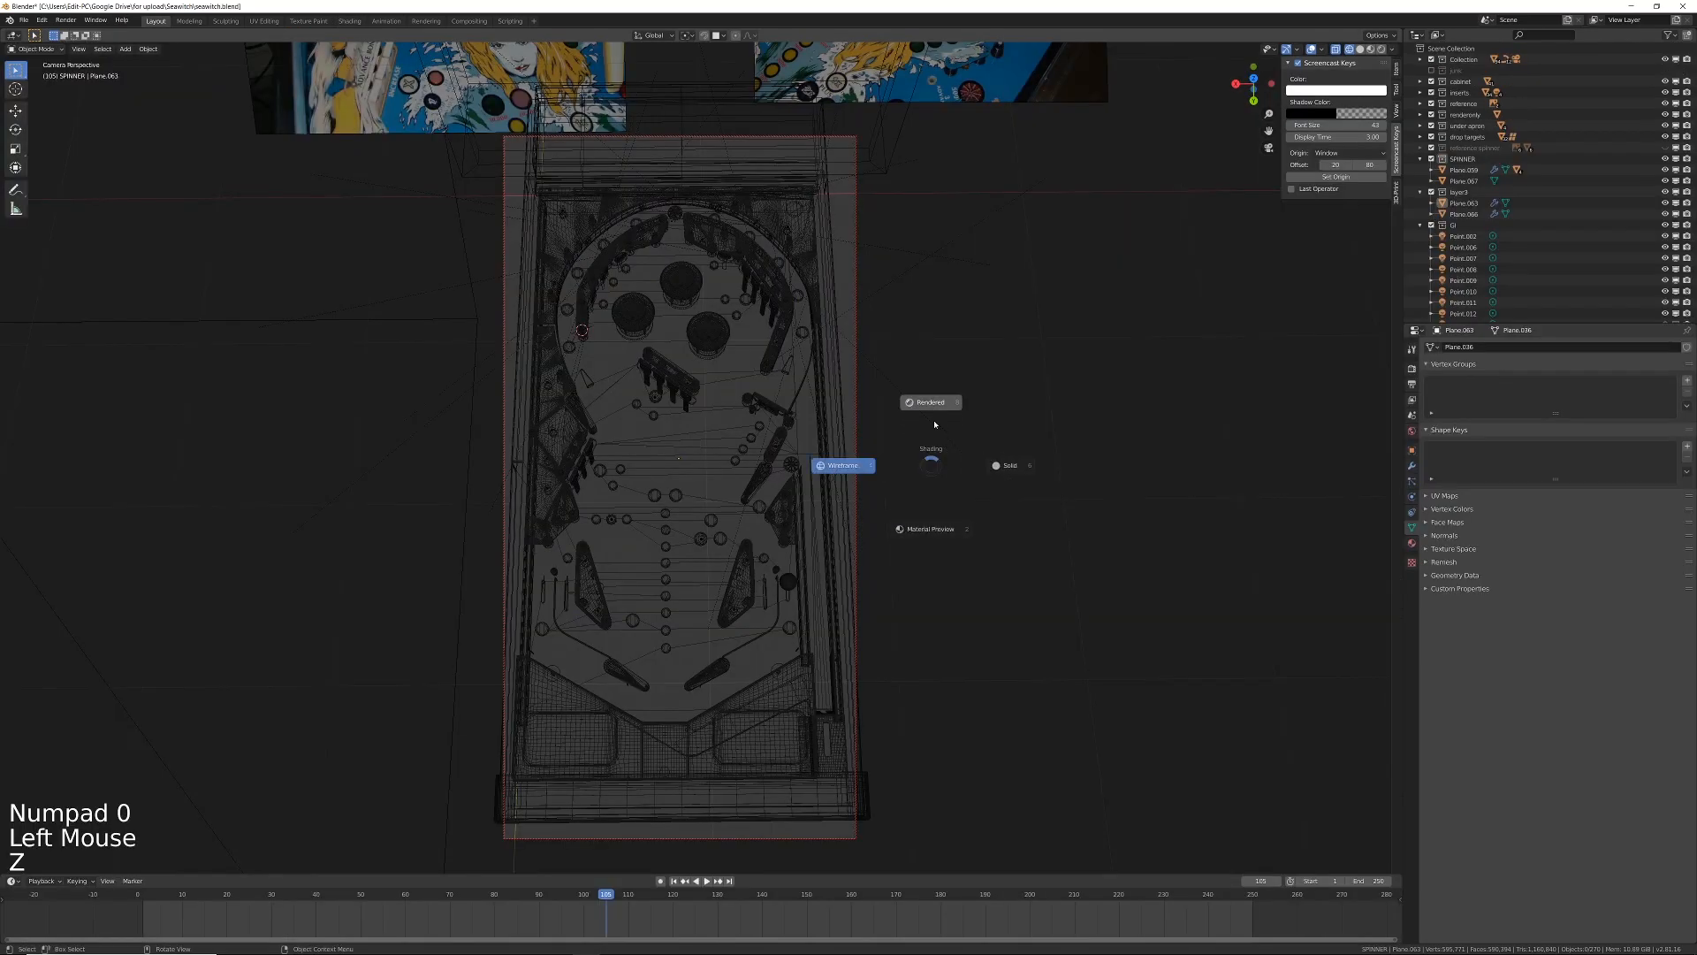
Step: Preview the camera view in Rendered shading and return the viewport to Material Preview
click(1004, 513)
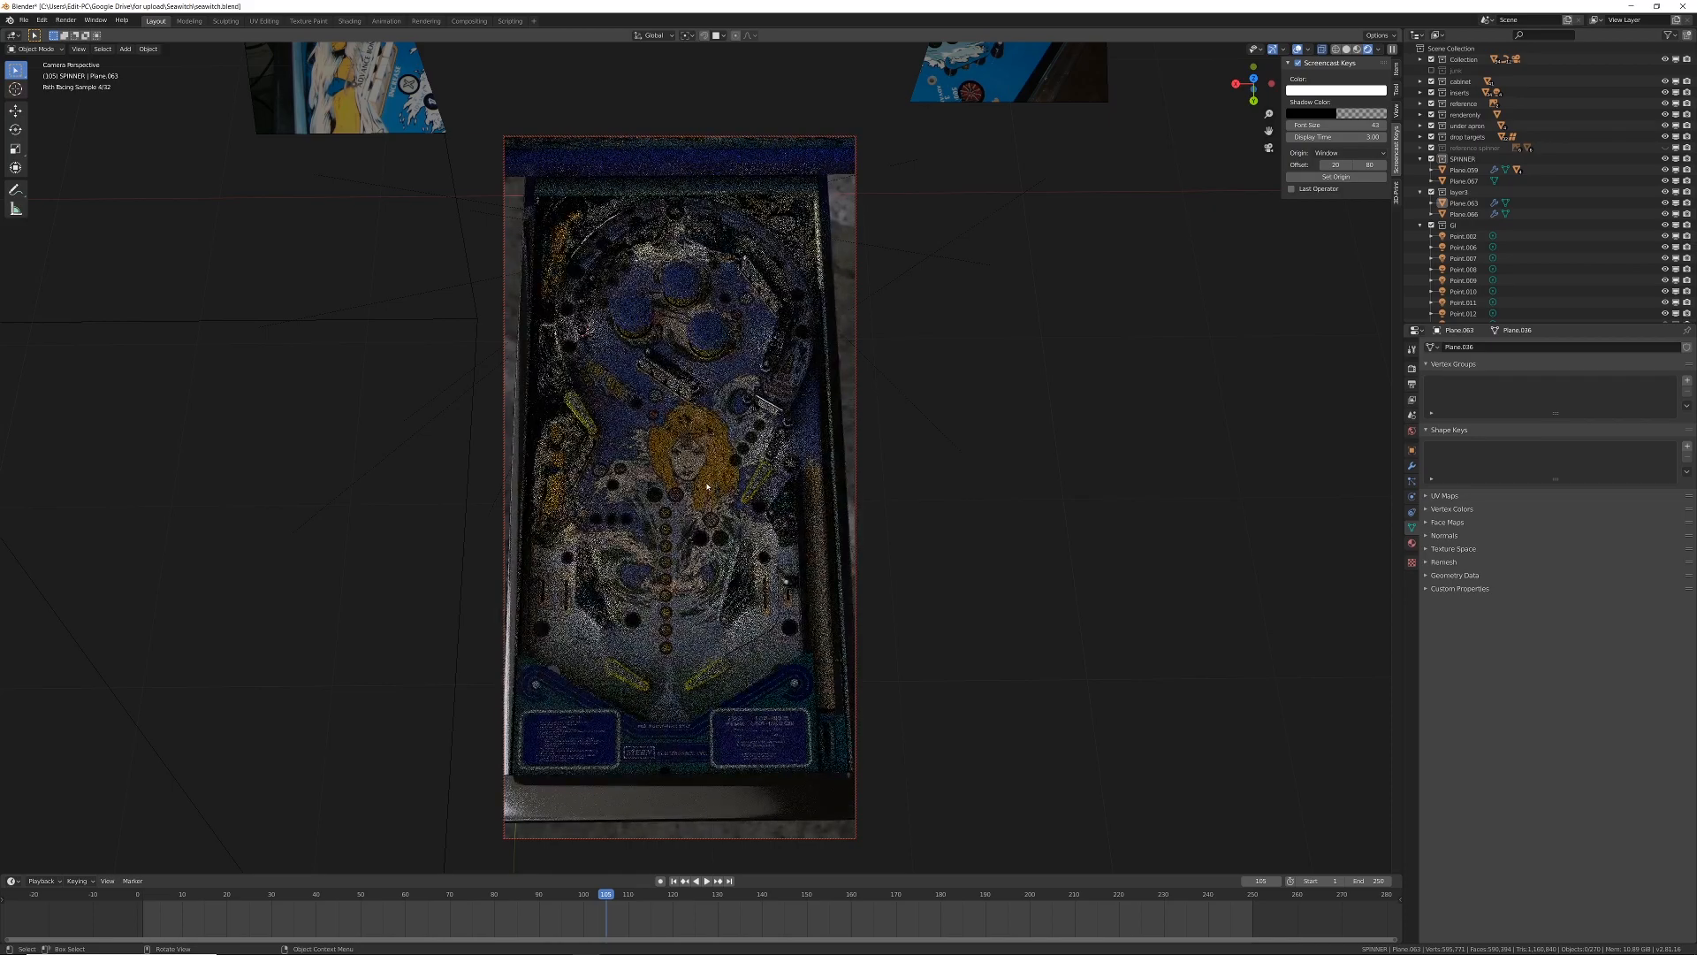
key(z)
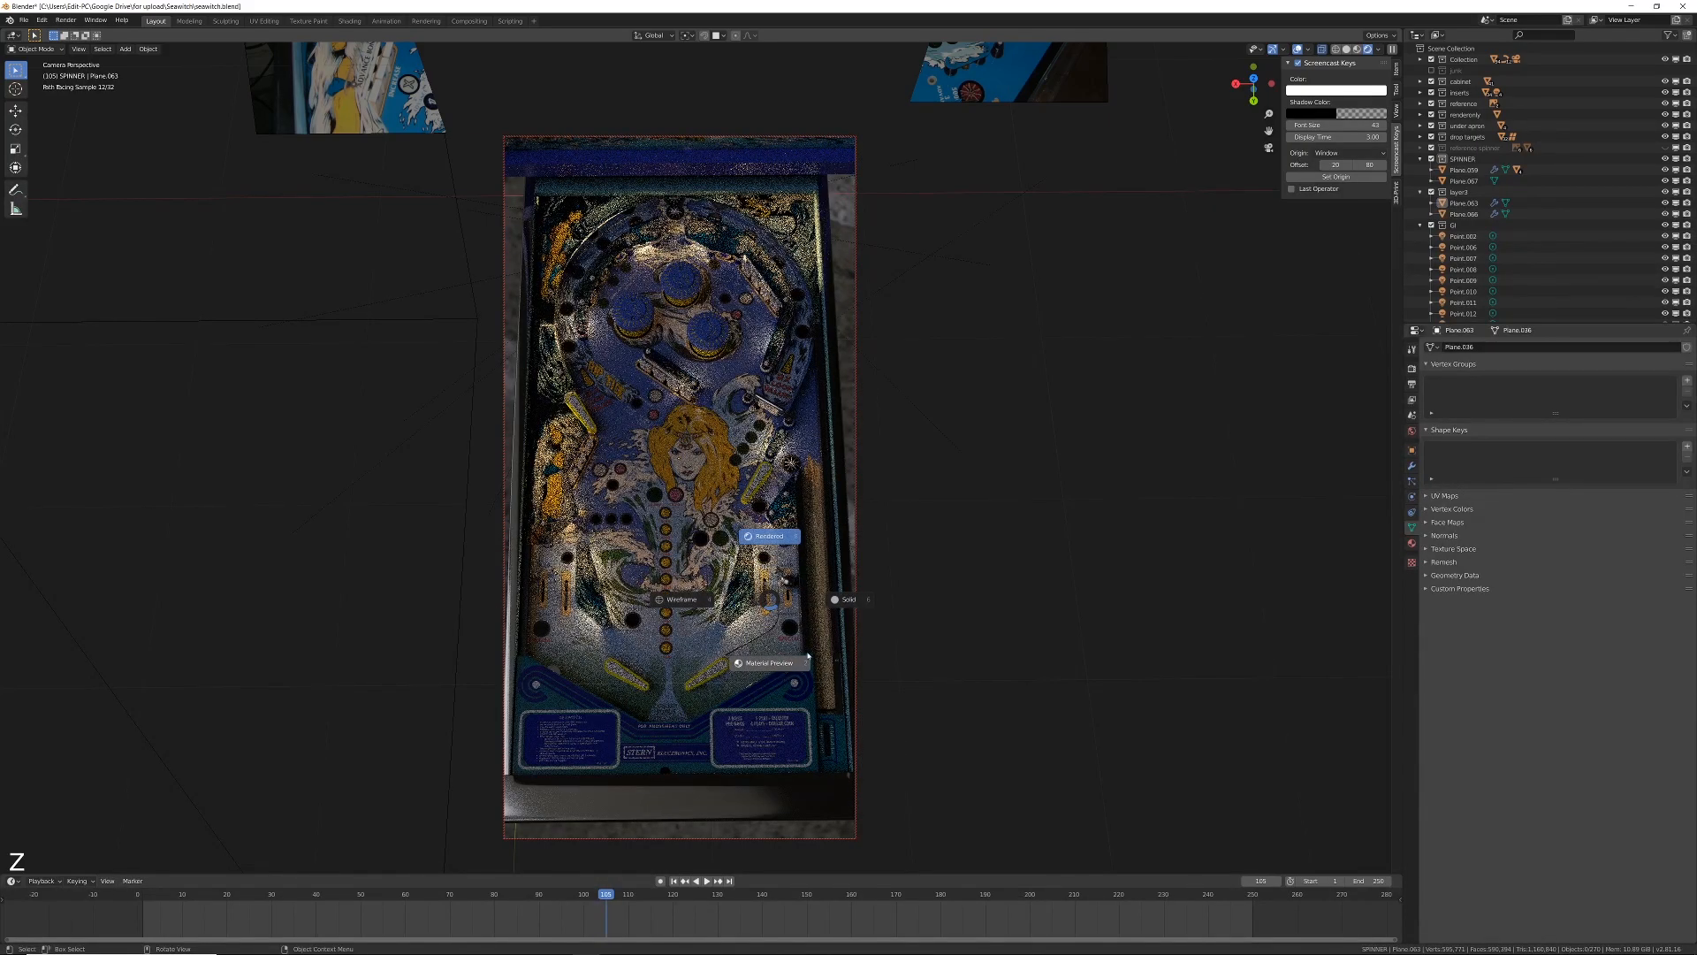
click(835, 648)
Step: Select the original point light beneath the slingshot in a close angled view of the playfield
middle_drag(834, 647, 806, 643)
key(KP_7)
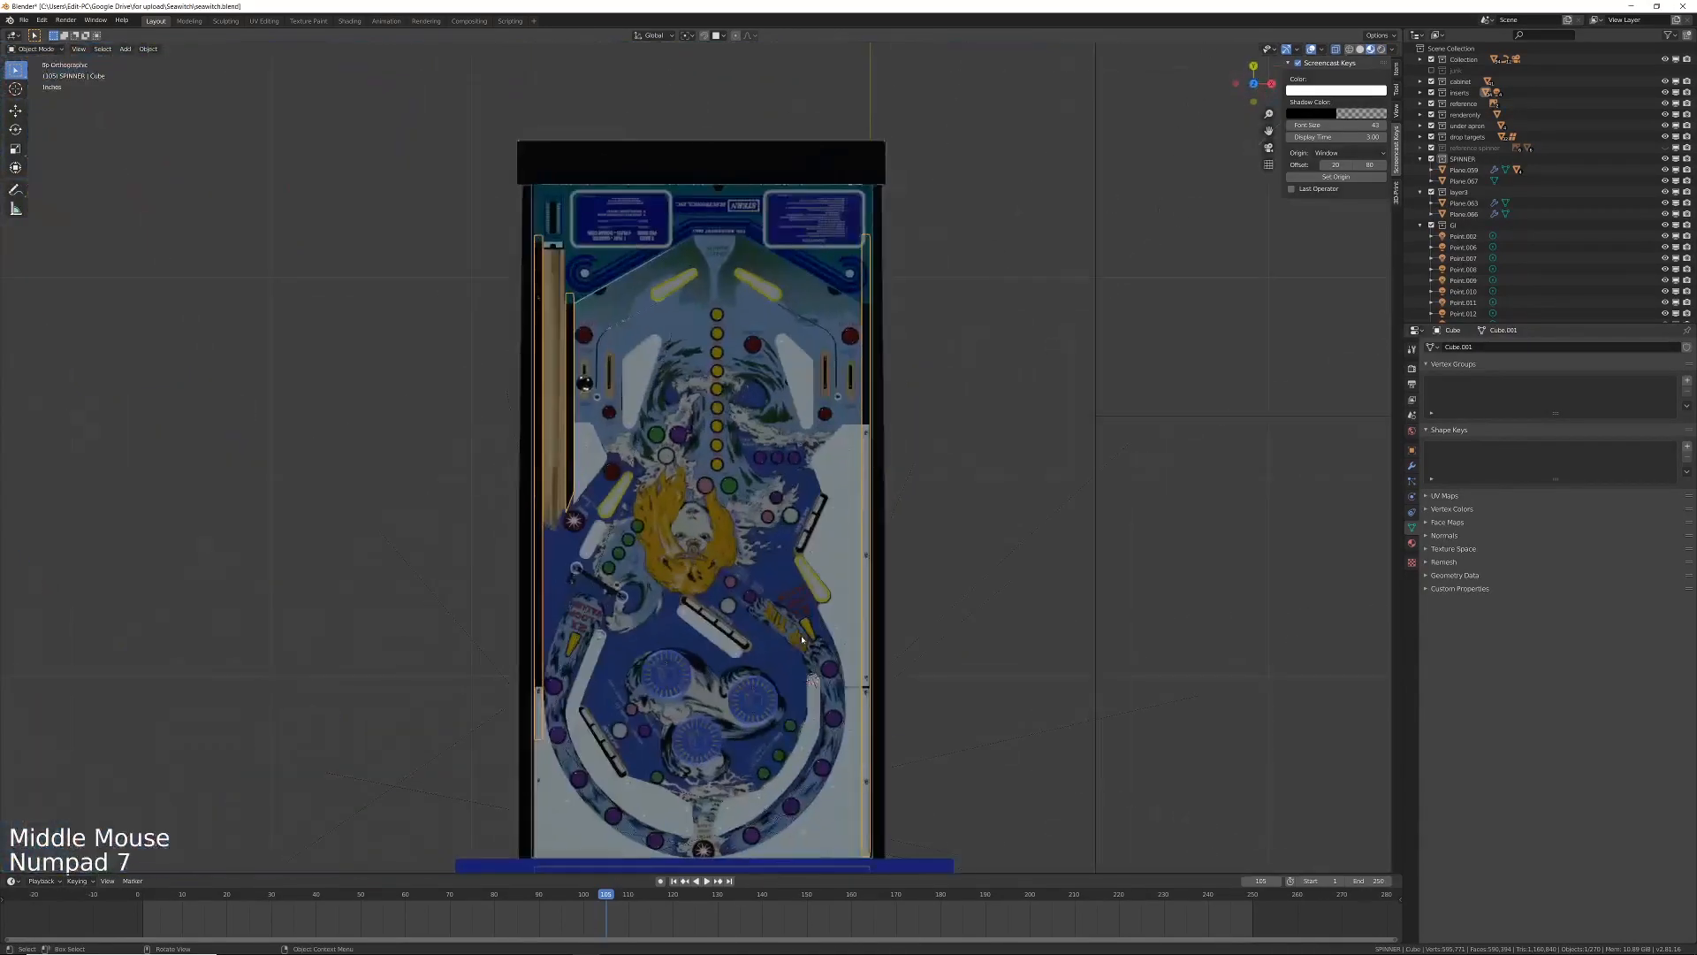
middle_drag(781, 480, 790, 431)
scroll(718, 456, up, 5)
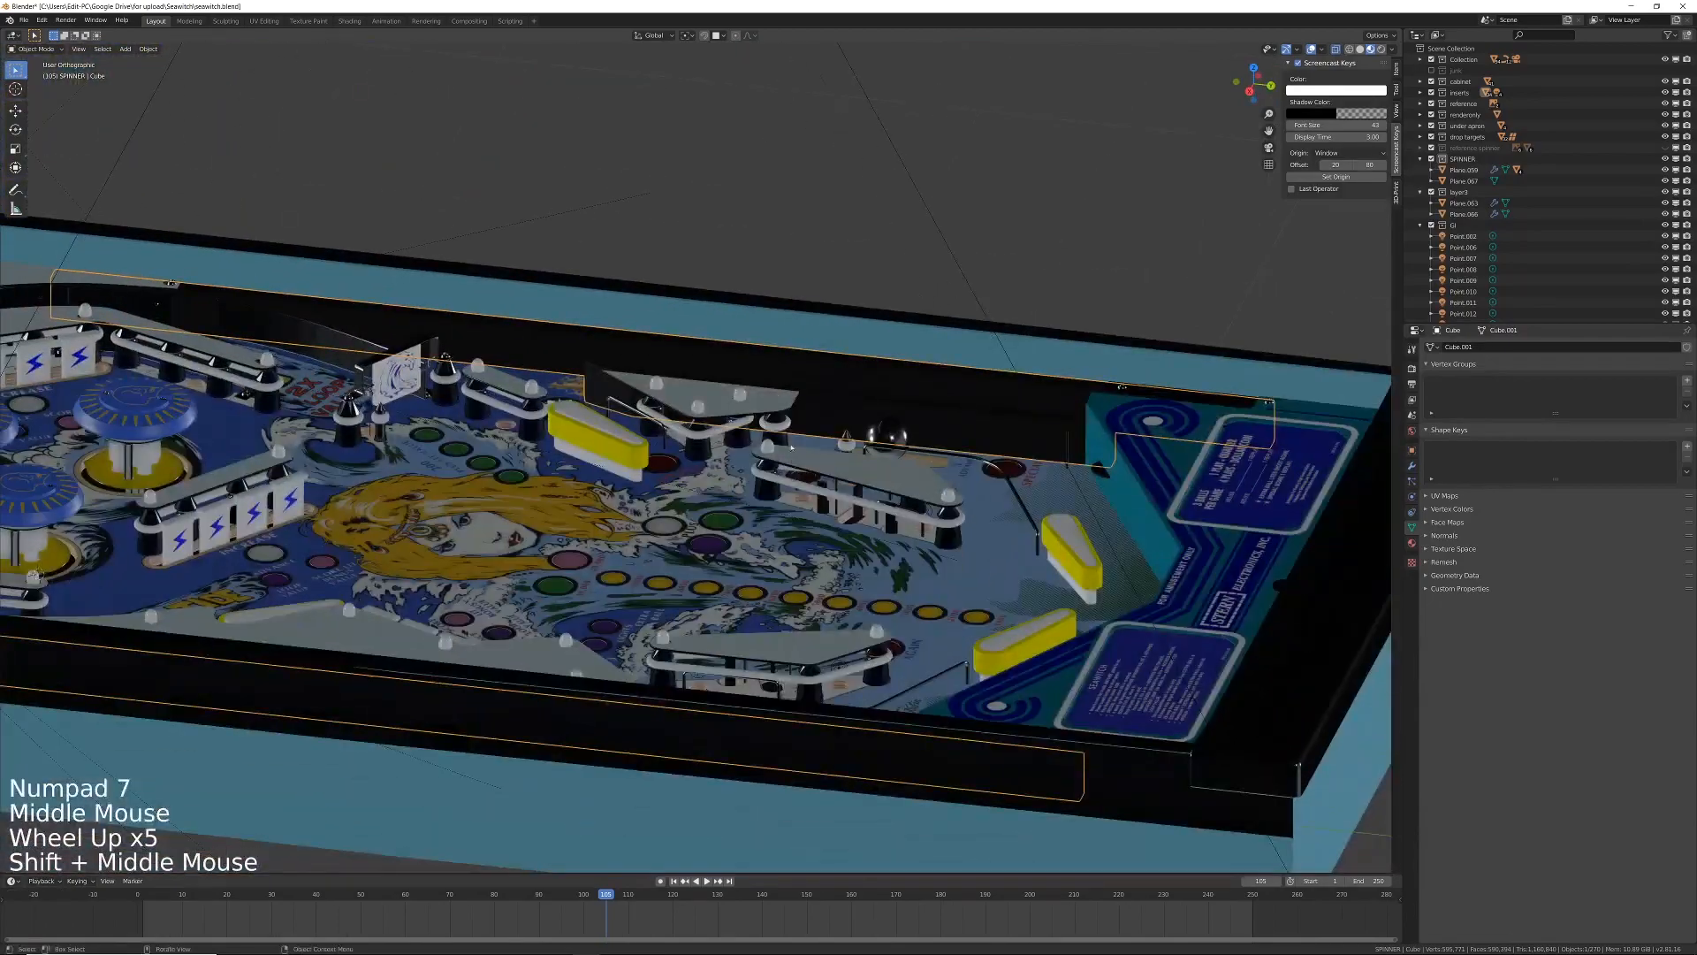
click(798, 492)
click(798, 493)
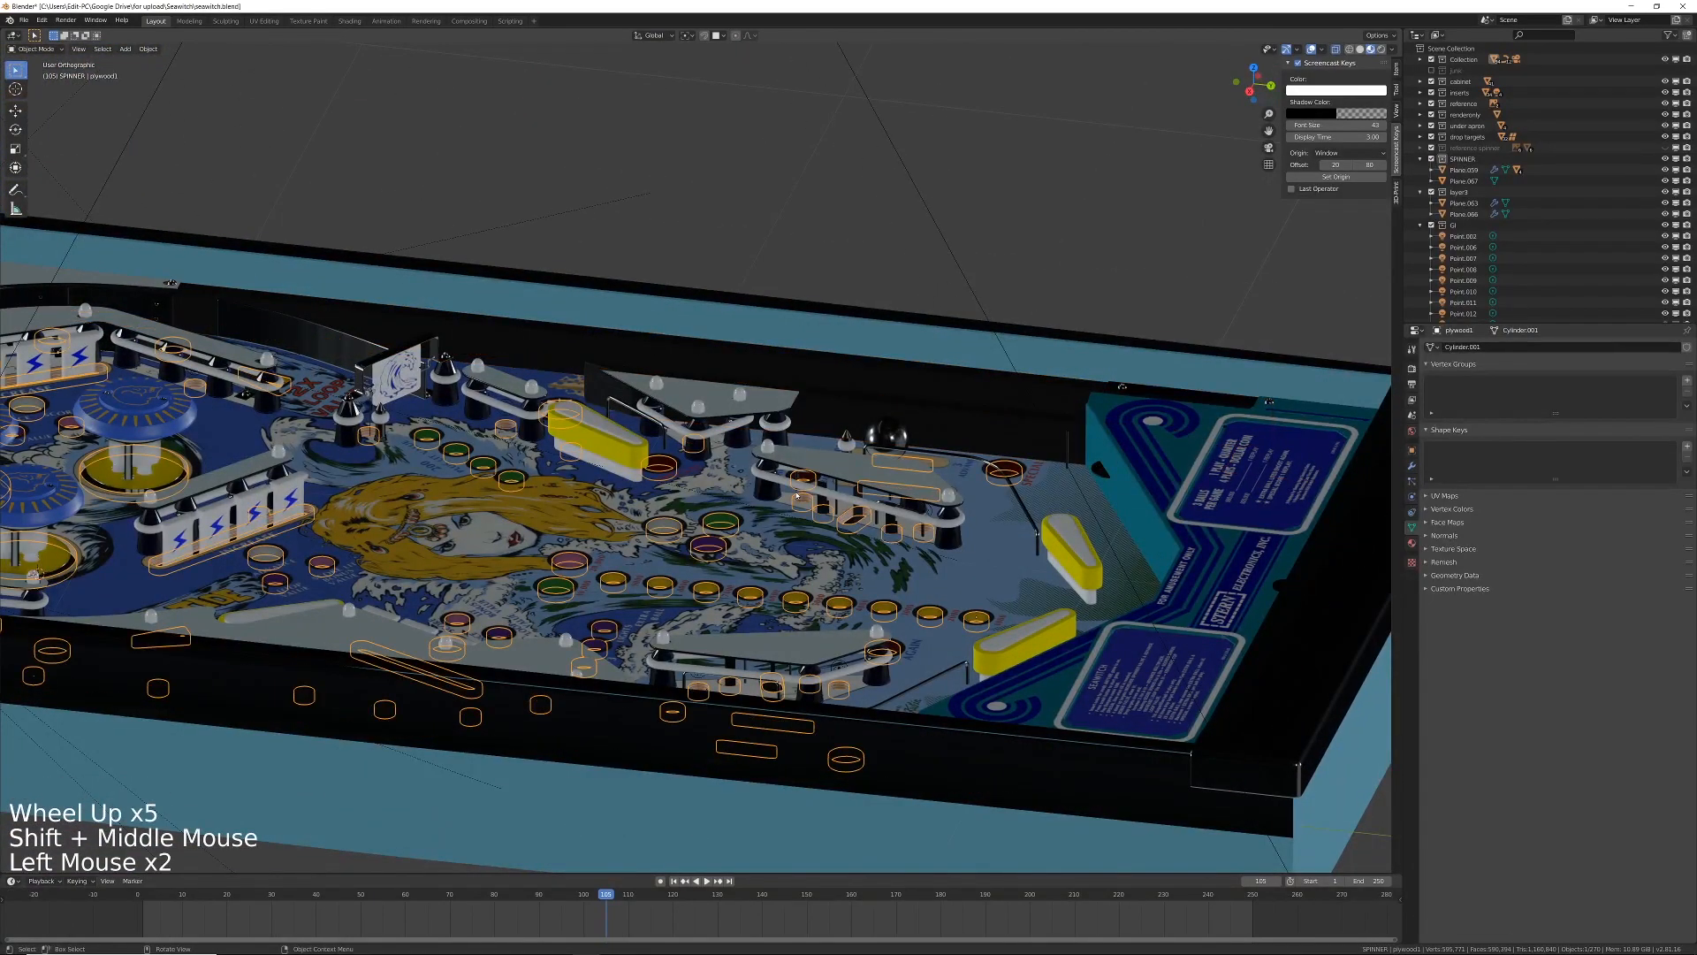
click(796, 495)
click(797, 494)
click(799, 493)
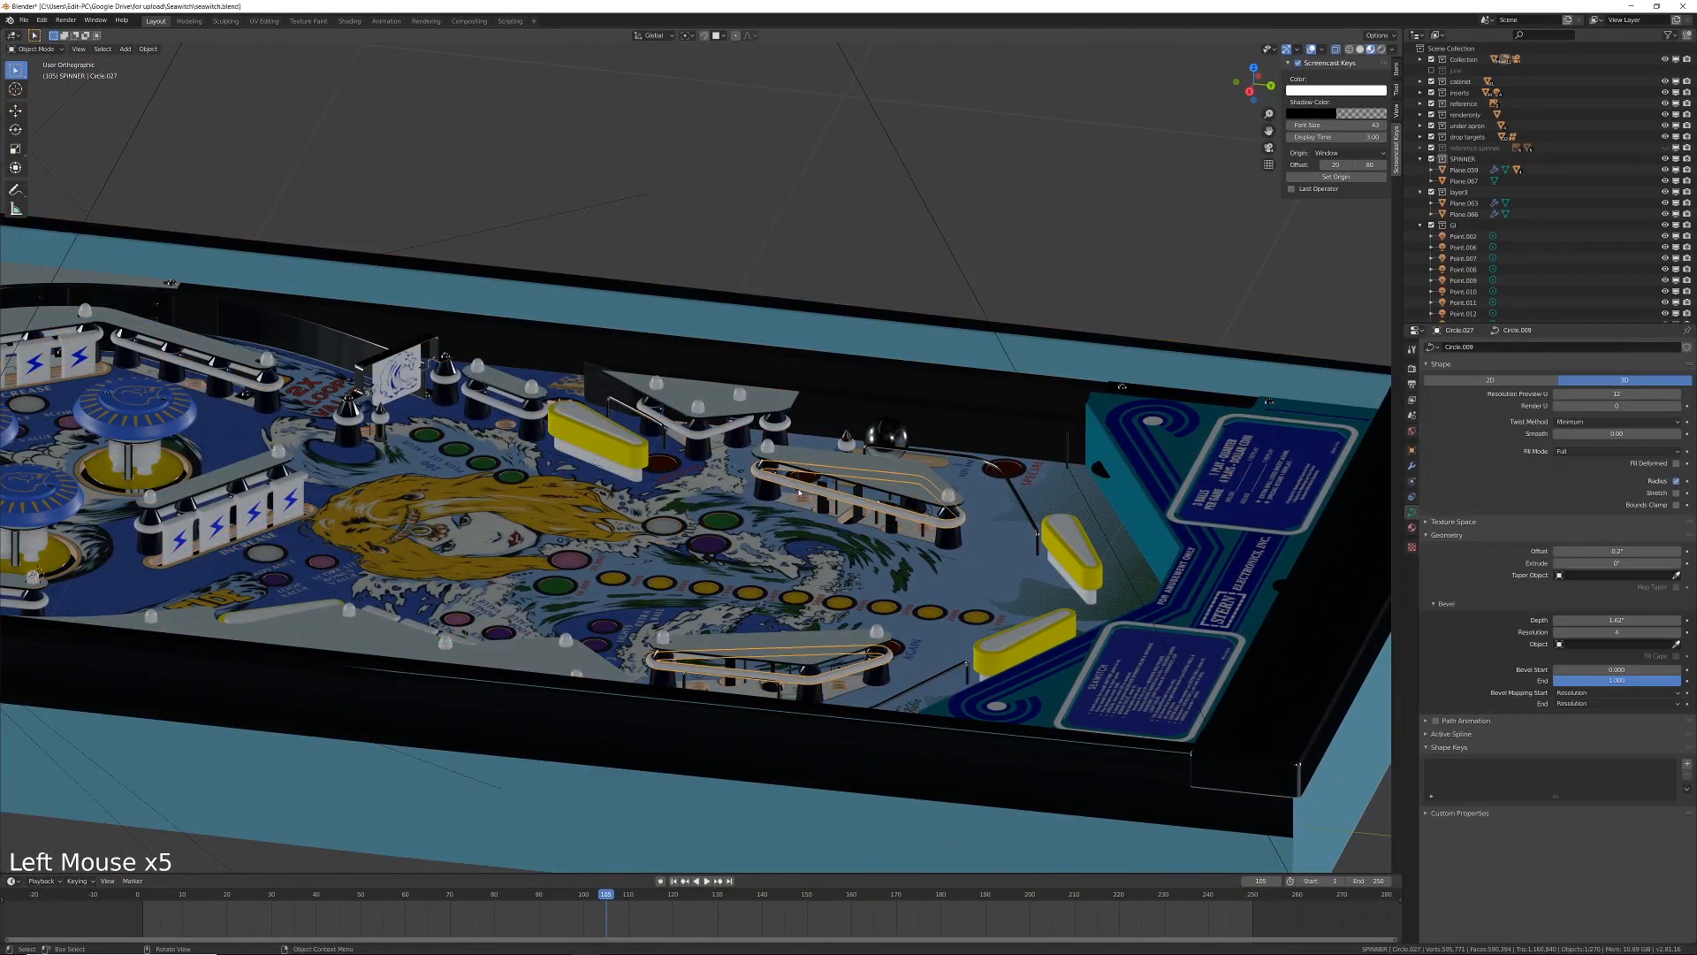
click(798, 493)
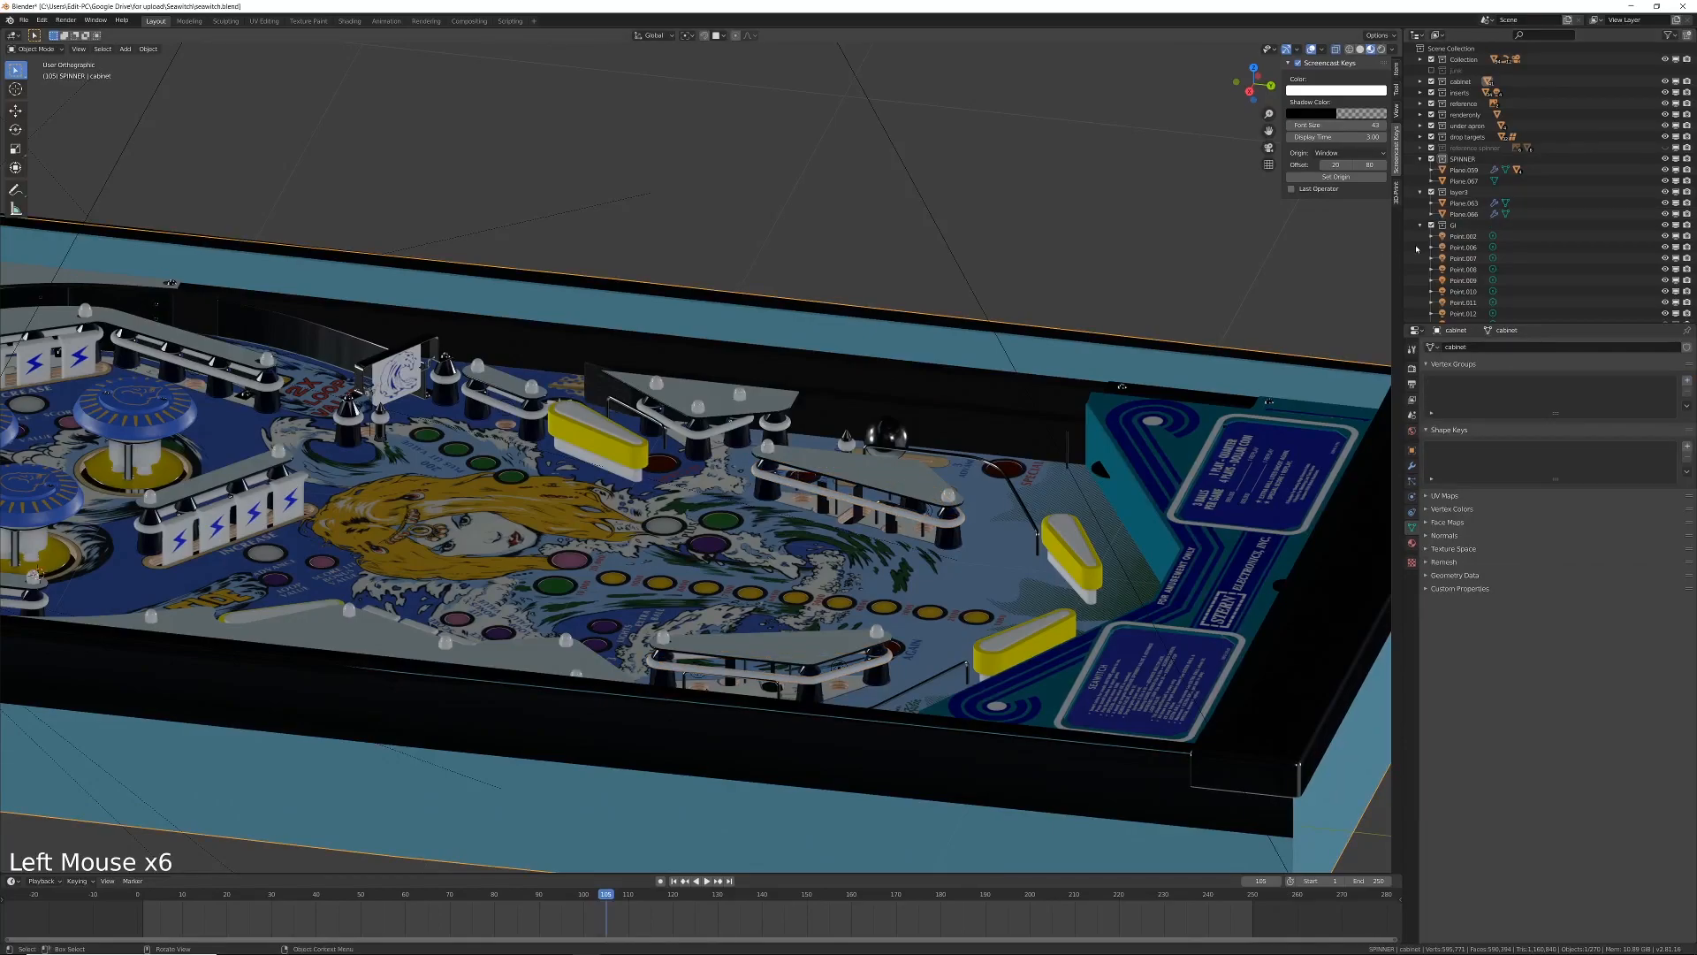
click(927, 510)
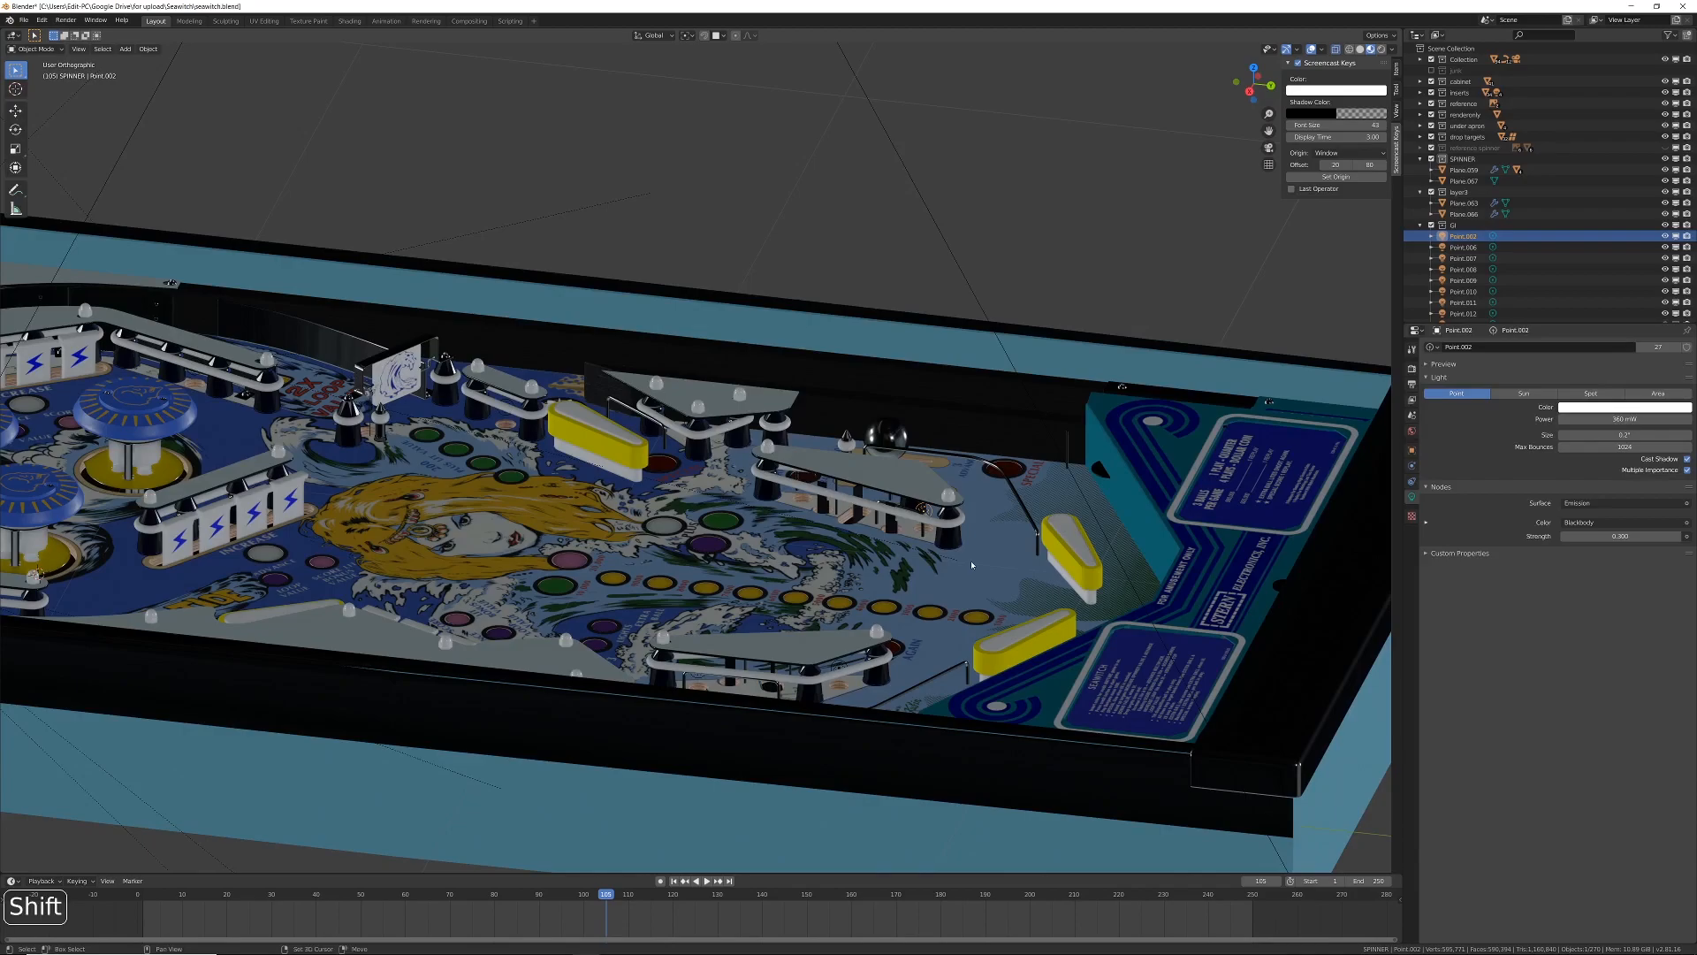
Step: Make an independent duplicate of the selected point light and lower it straight down along the Z axis
key(shift+d)
key(g)
key(z)
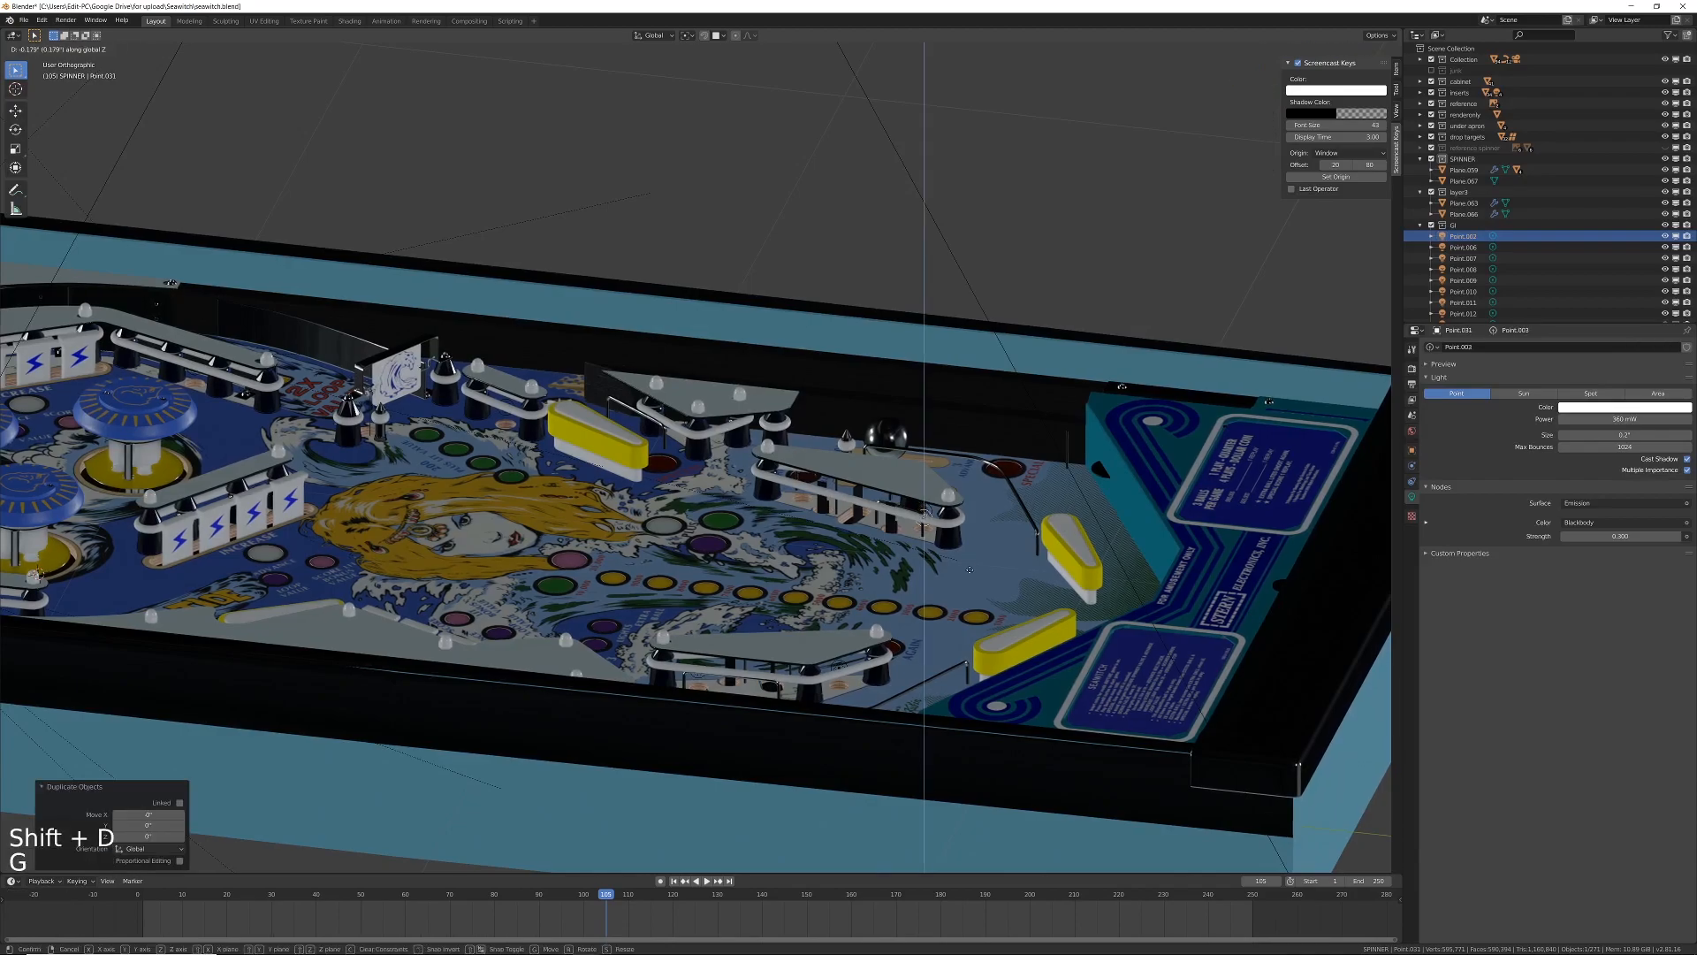
click(964, 607)
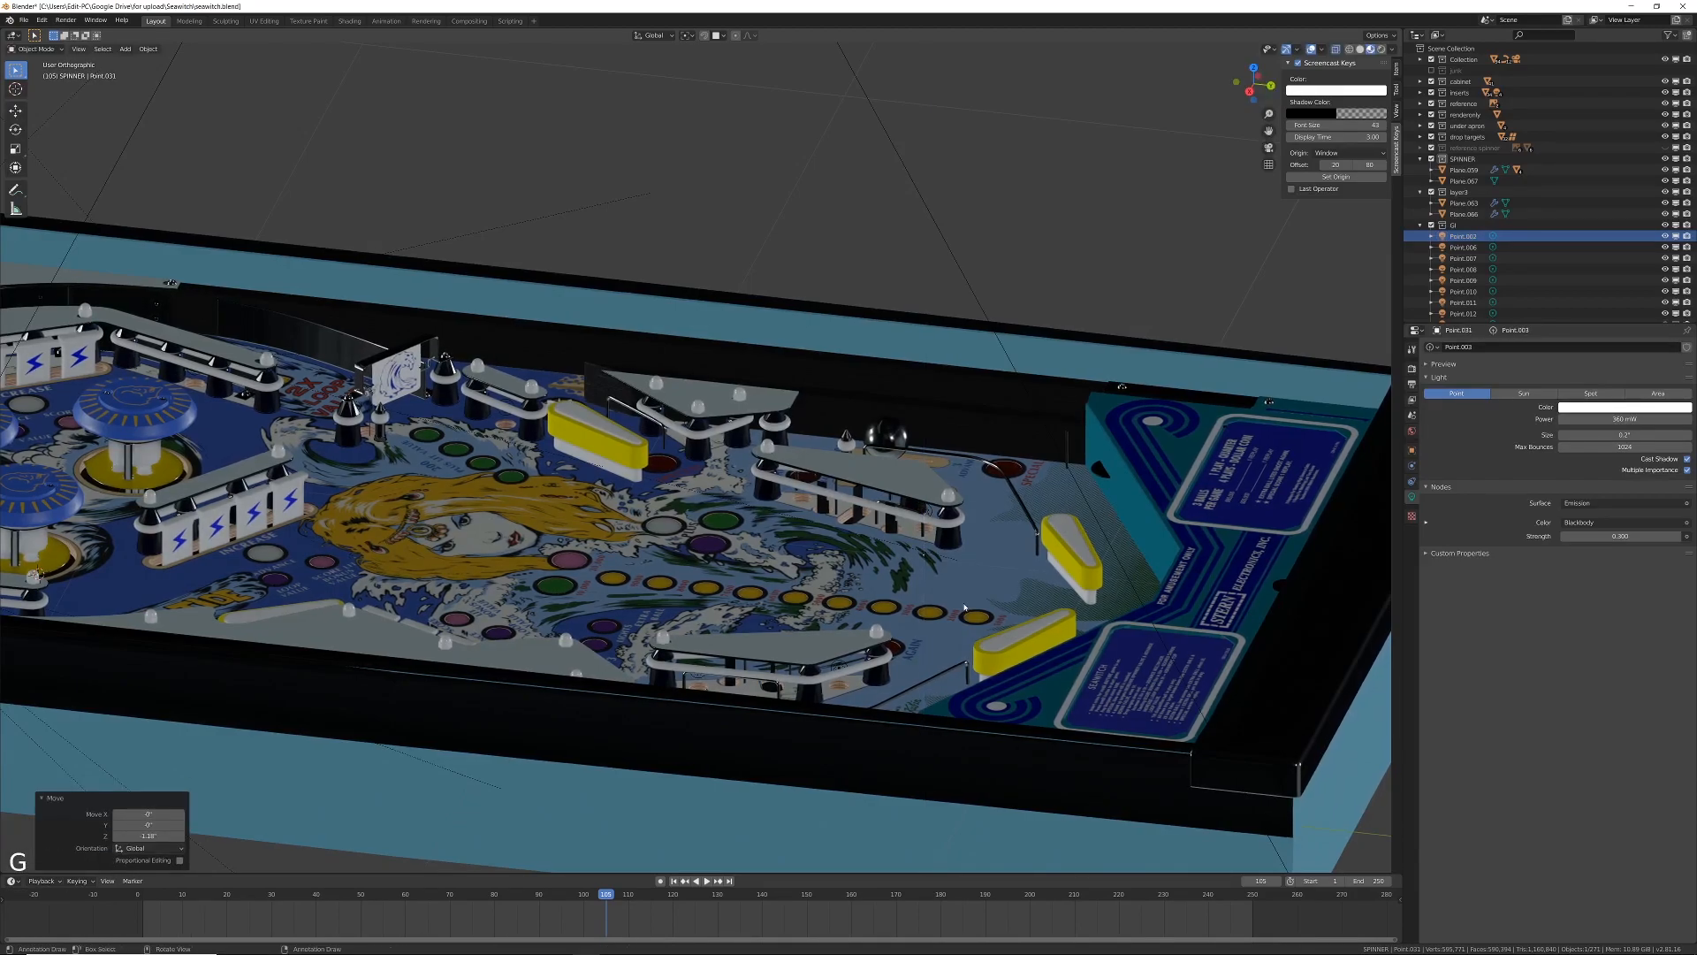
Step: Move the duplicated light into a new collection named insert lights and locate it in the outliner
key(m)
click(959, 605)
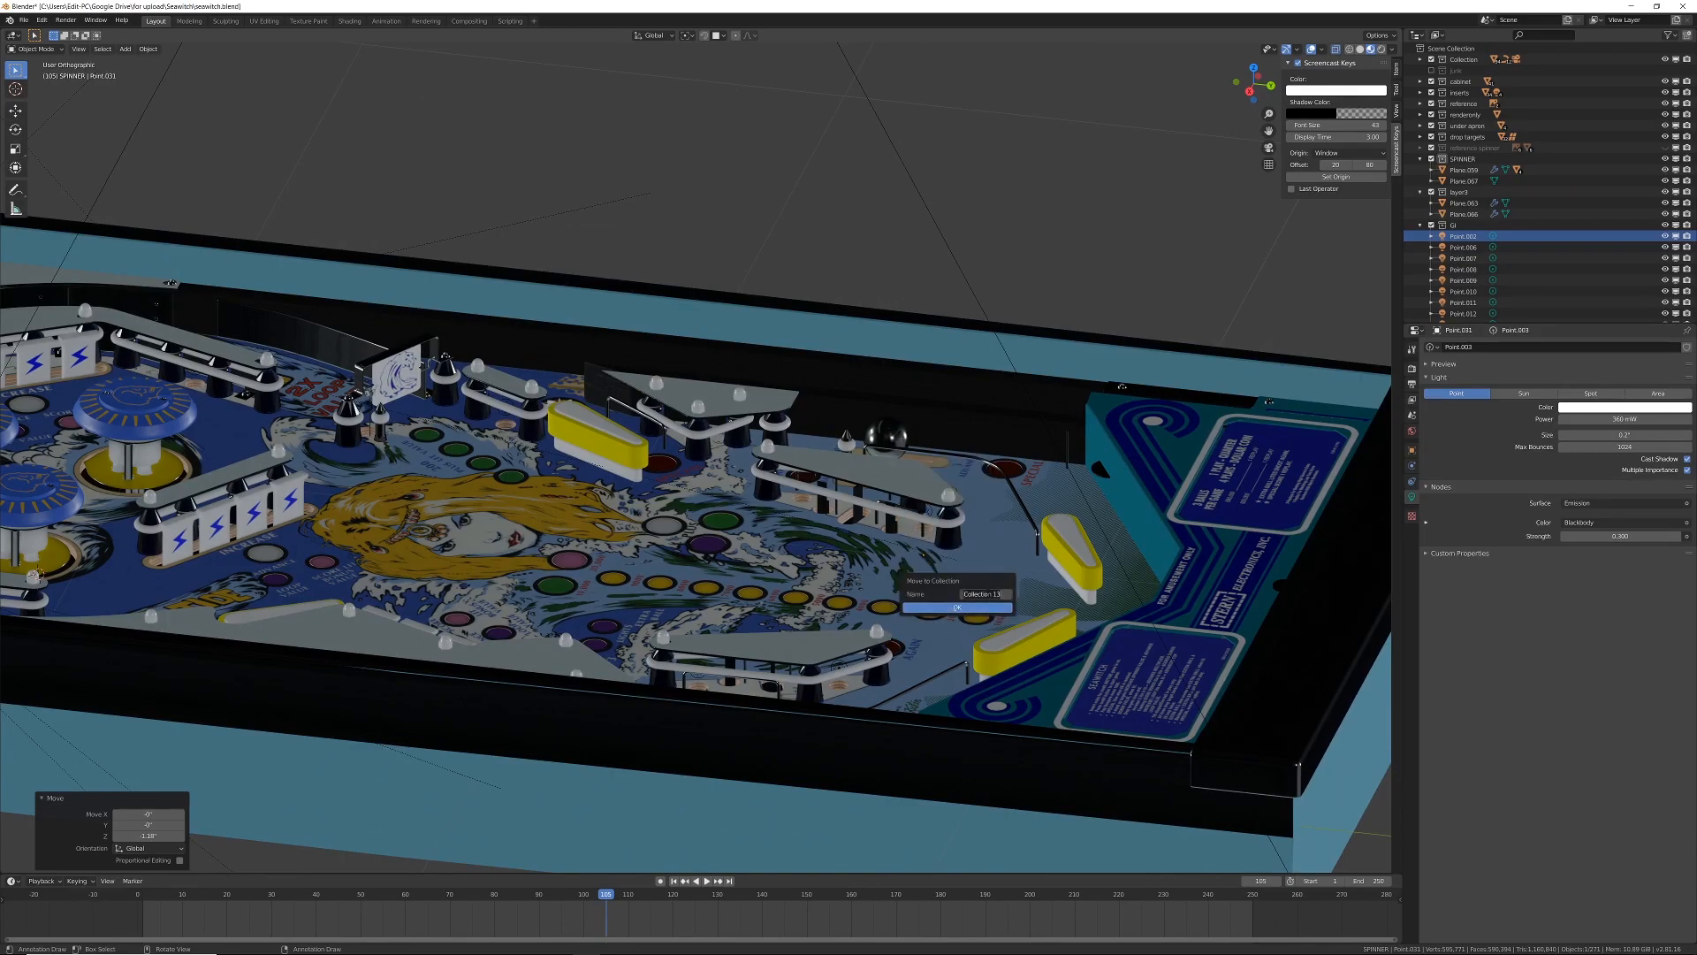
text(Inset ()
key(BackSpace)
key(BackSpace)
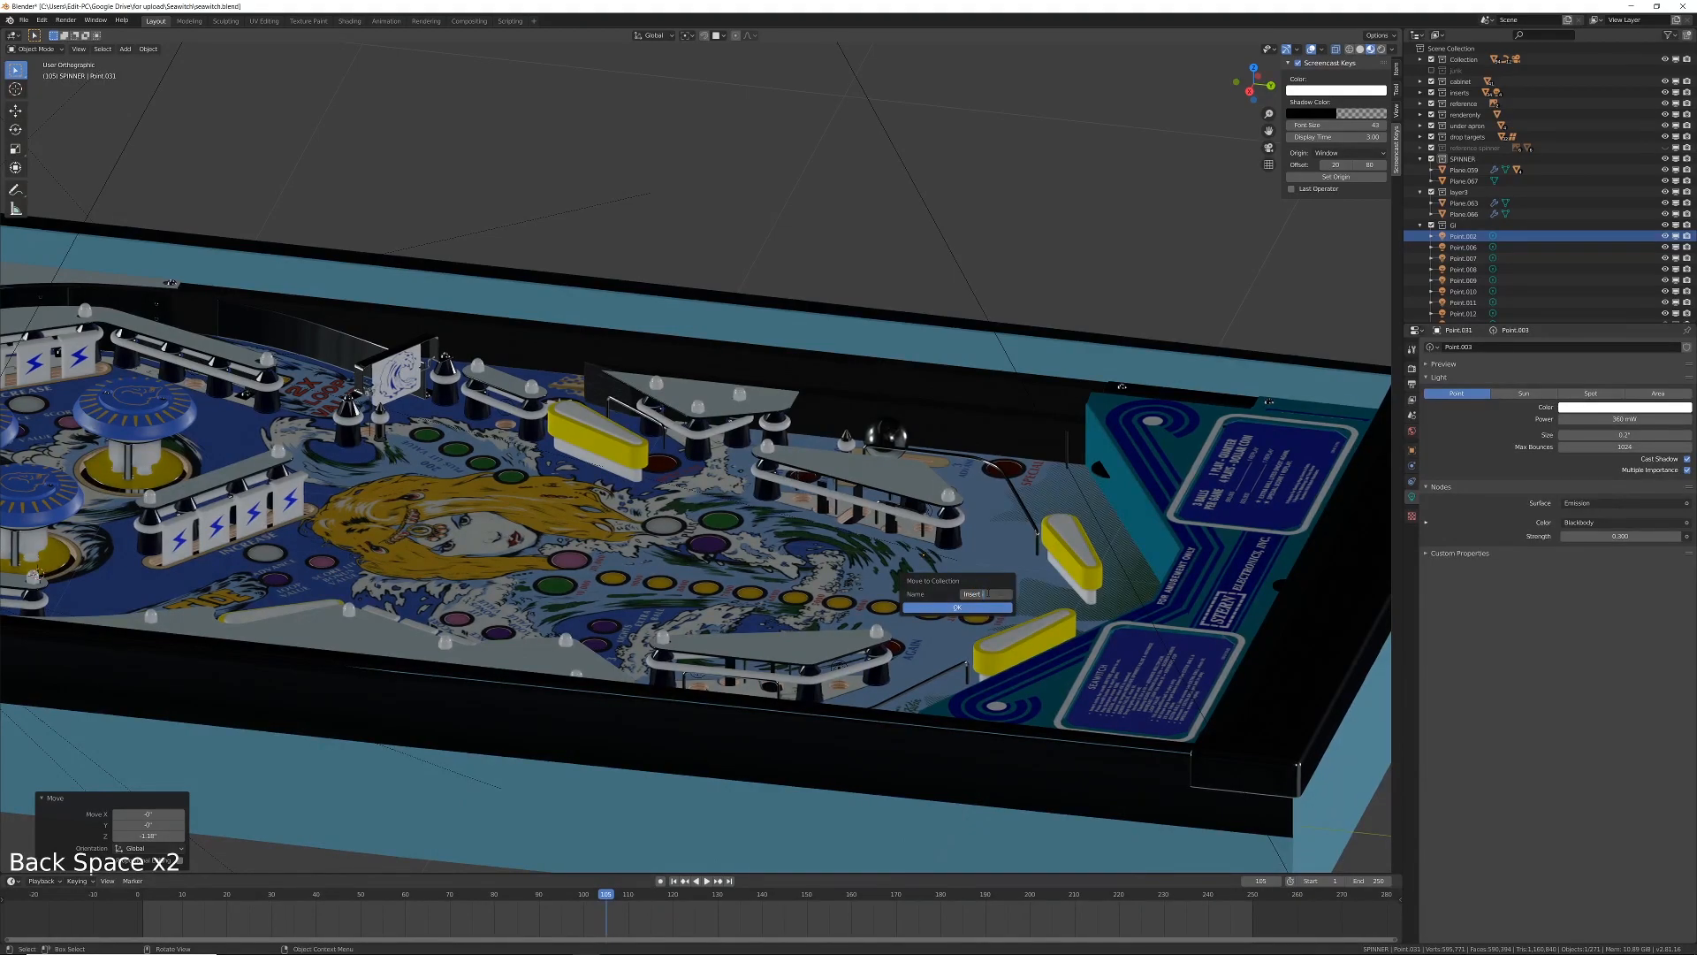
text(rt lights)
key(Return)
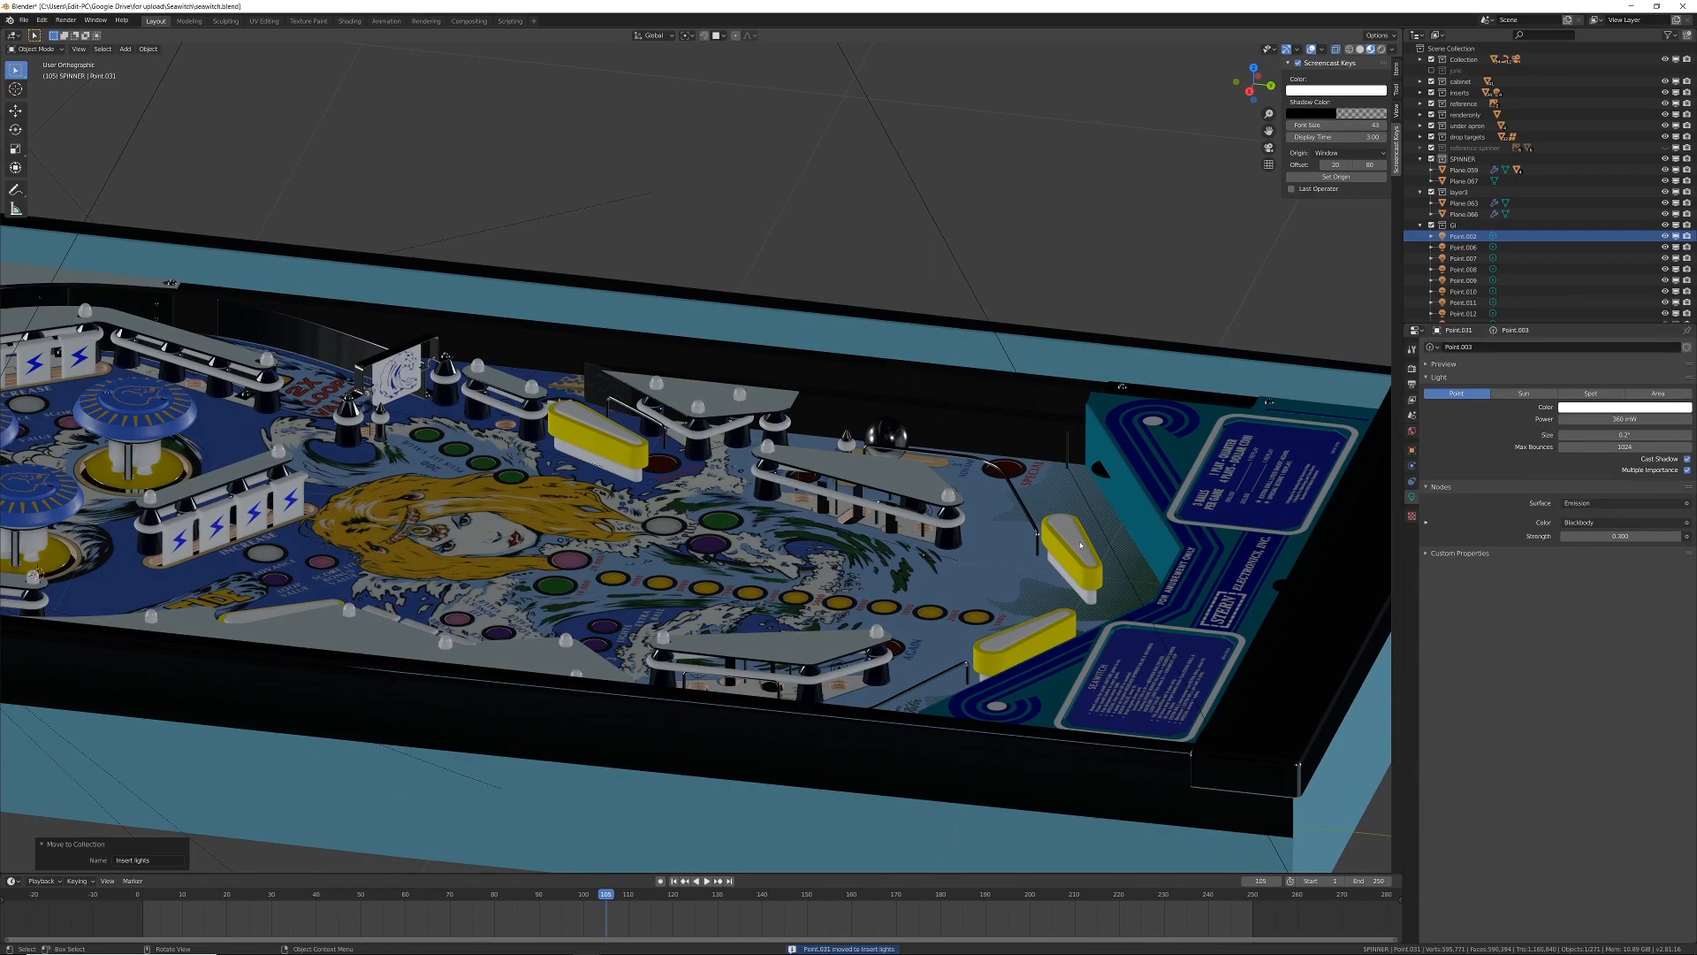
scroll(1467, 265, down, 18)
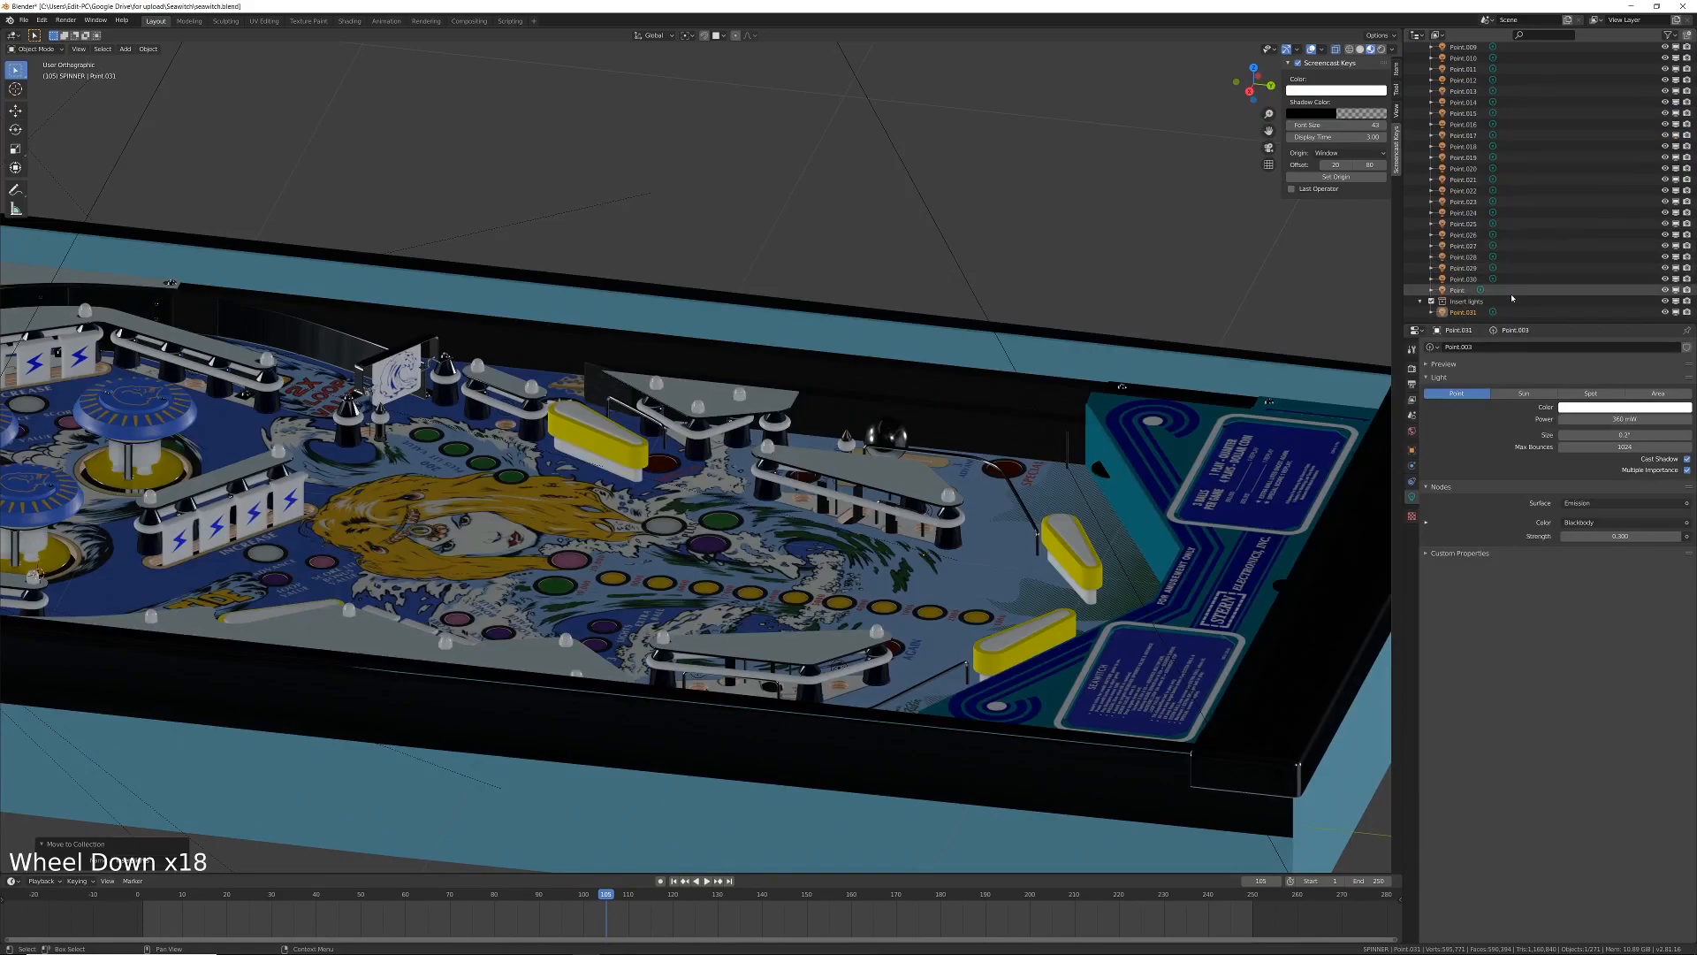
Step: Select the light in the insert lights collection together with the playfield and isolate both in local view
click(1470, 312)
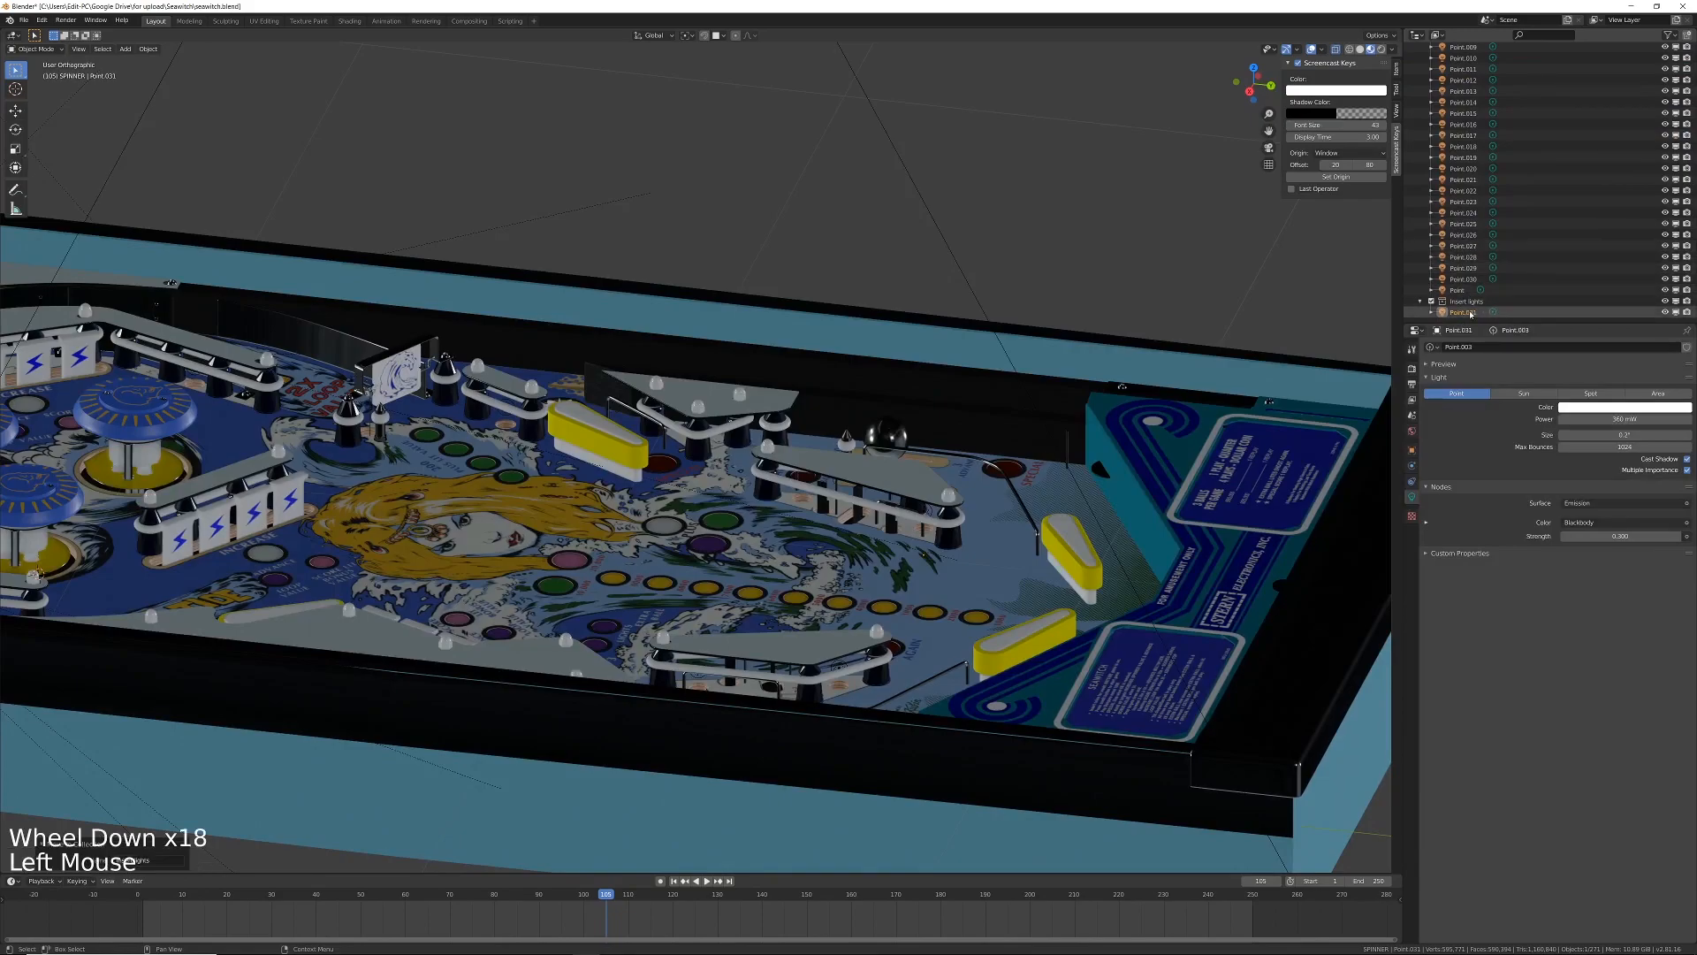
shift+click(904, 588)
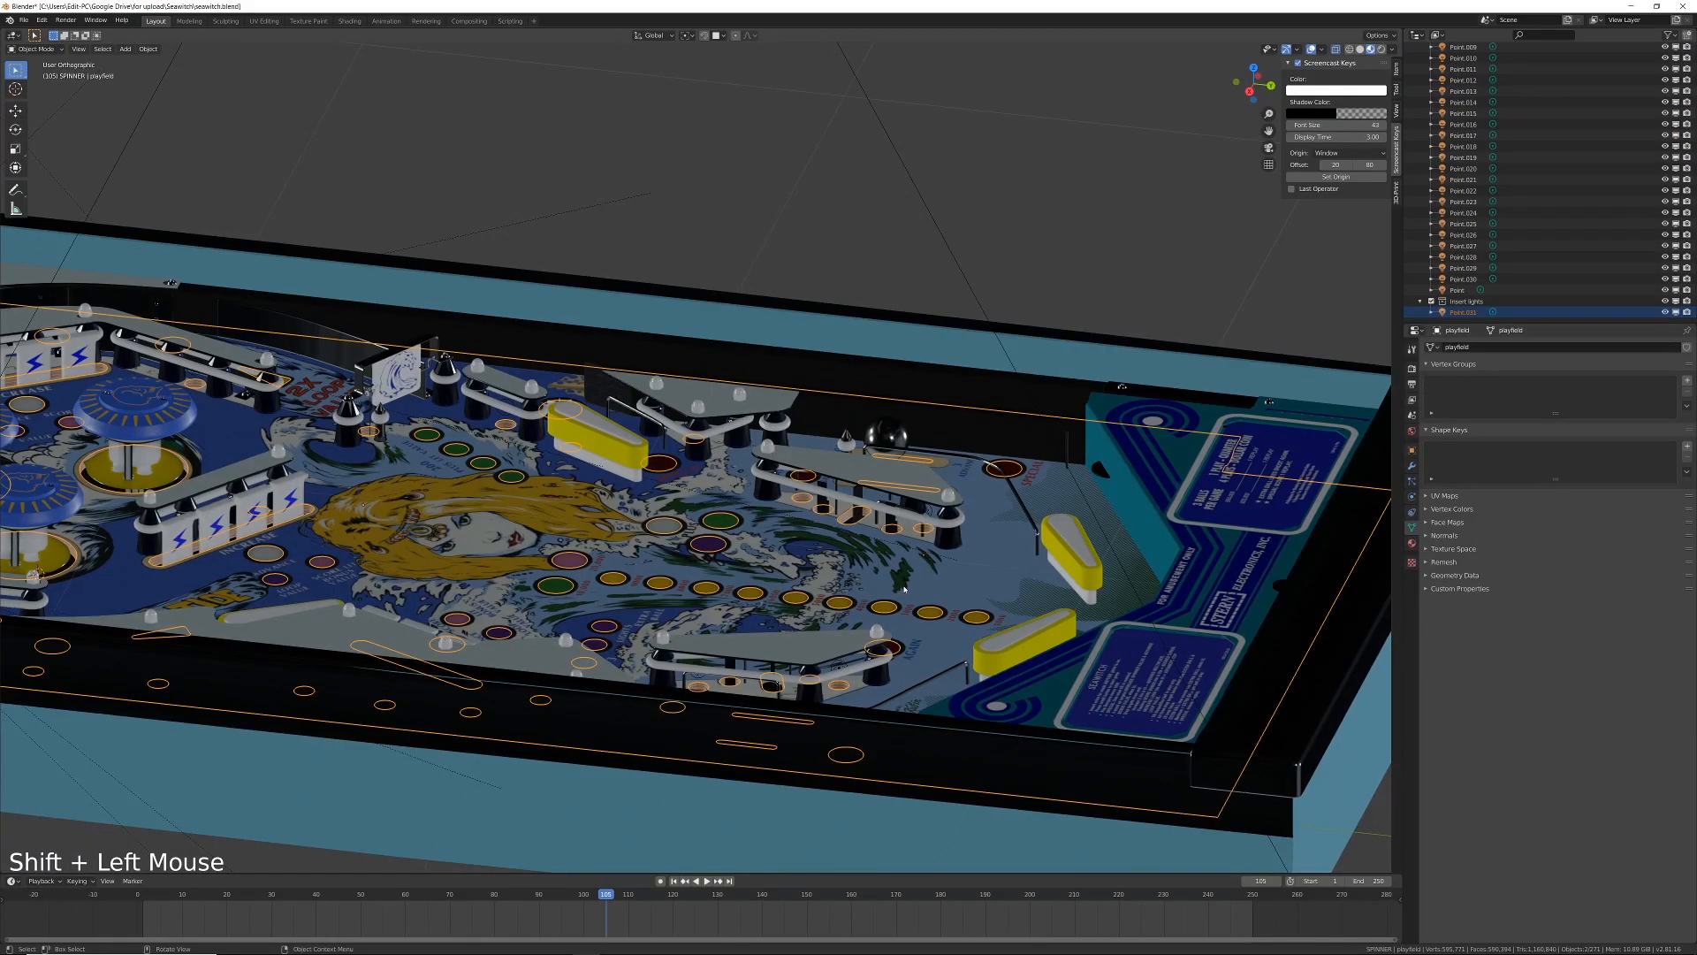
key(KP_Divide)
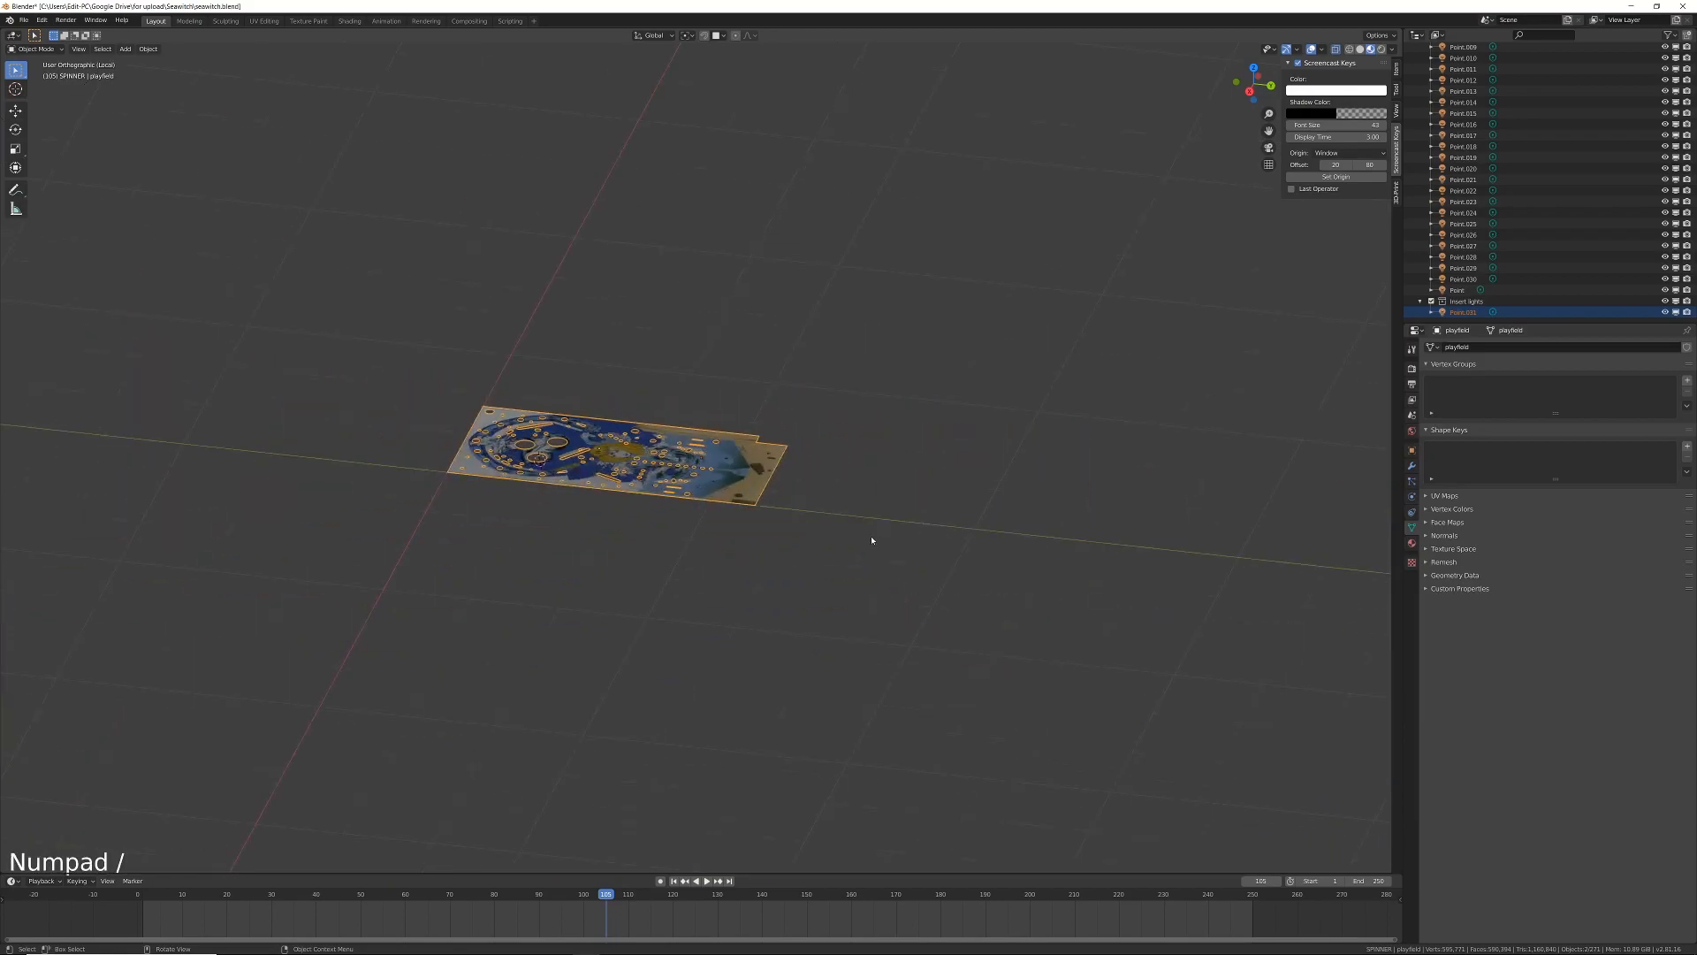
Step: Adjust the insert light's height along the Z axis in the right side view so it sits just beneath the playfield
middle_drag(872, 540, 860, 531)
key(KP_3)
scroll(832, 499, up, 4)
scroll(831, 499, up, 5)
click(702, 458)
key(g)
key(z)
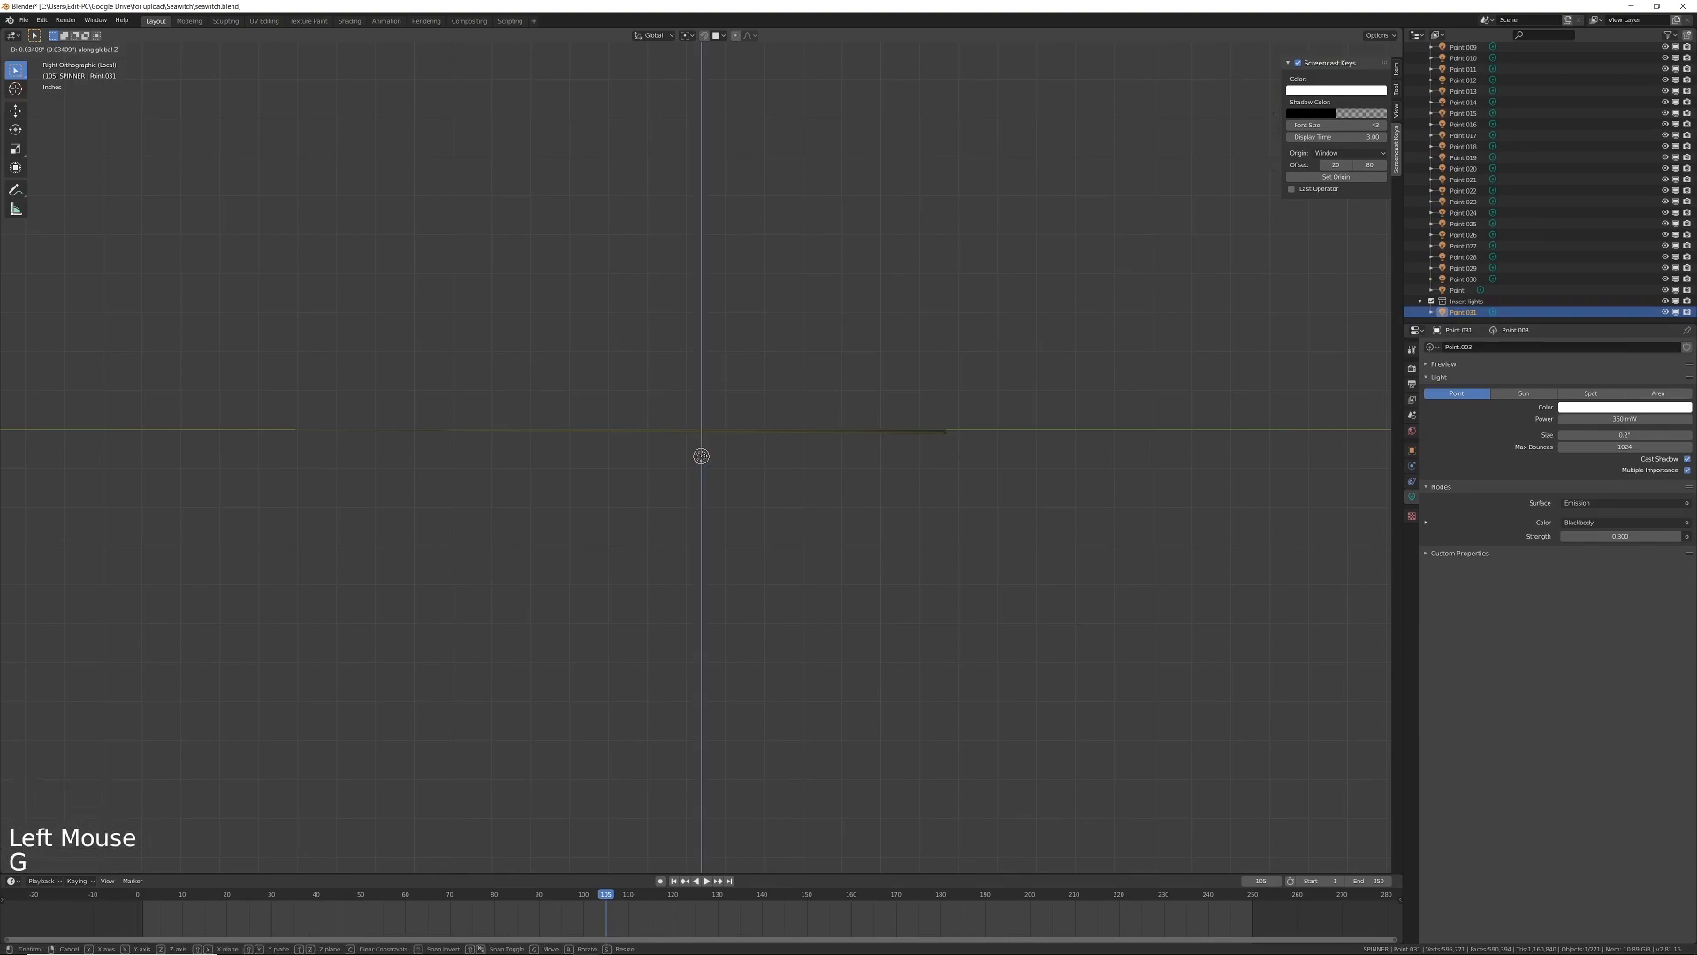
click(701, 456)
key(g)
key(z)
click(725, 460)
Step: Move the insert light in the top view, with its height locked, to the centre of the 1000 bonus insert
middle_drag(725, 459, 762, 495)
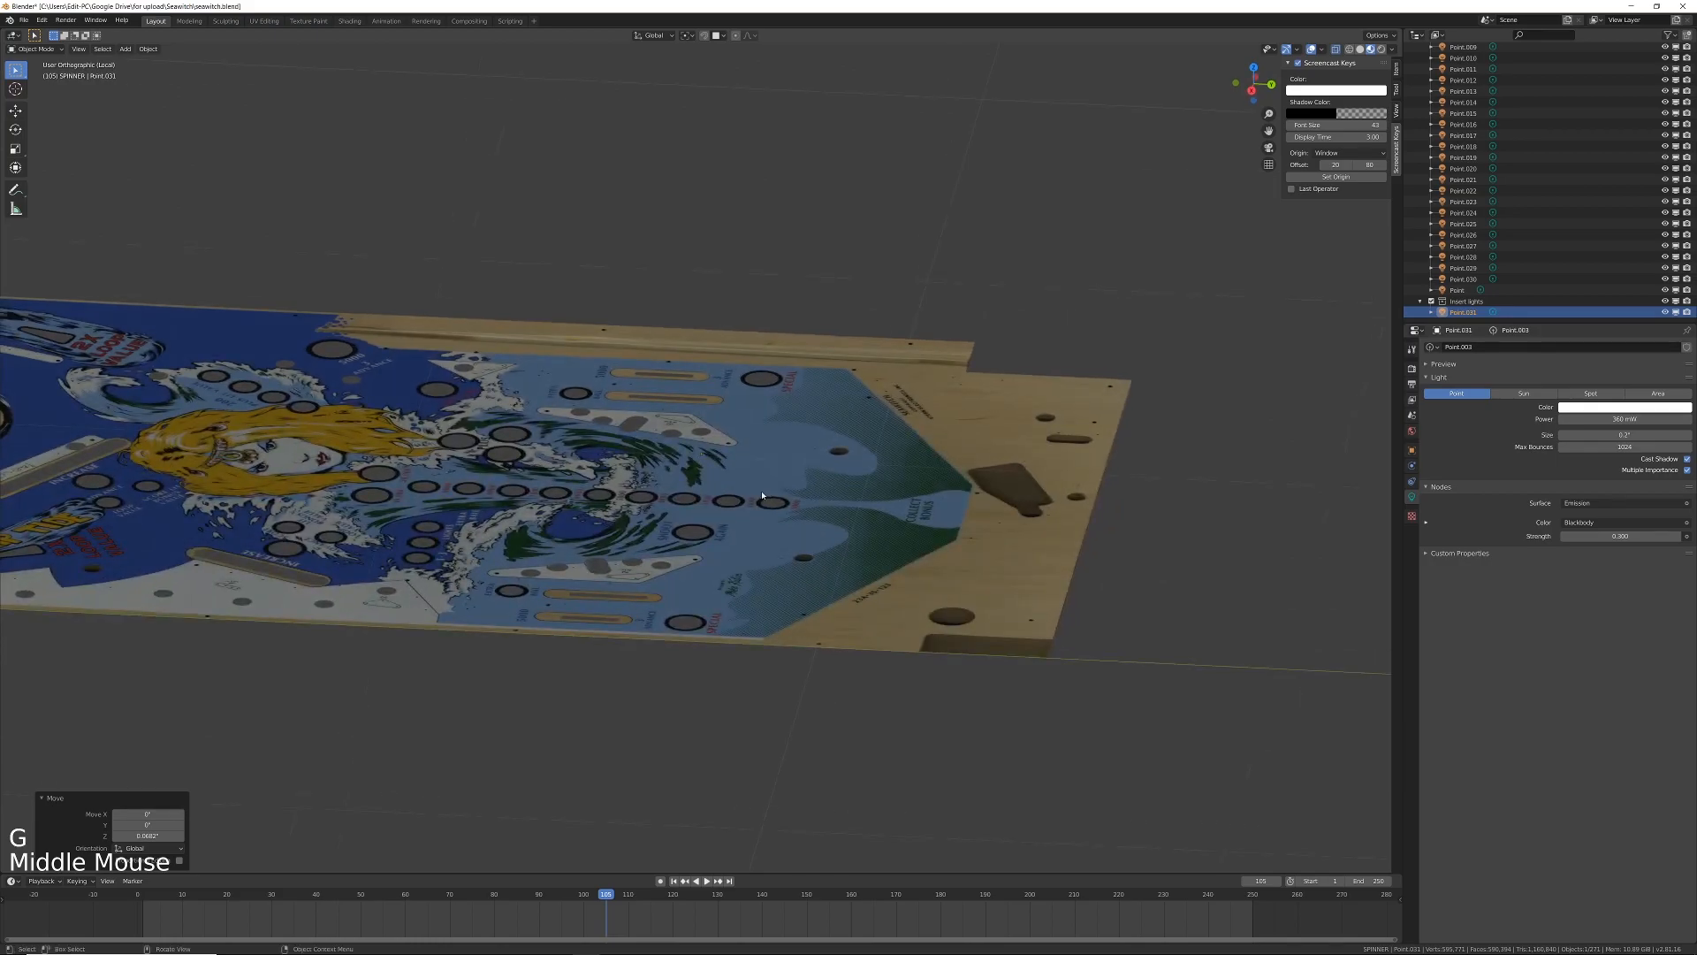
key(KP_7)
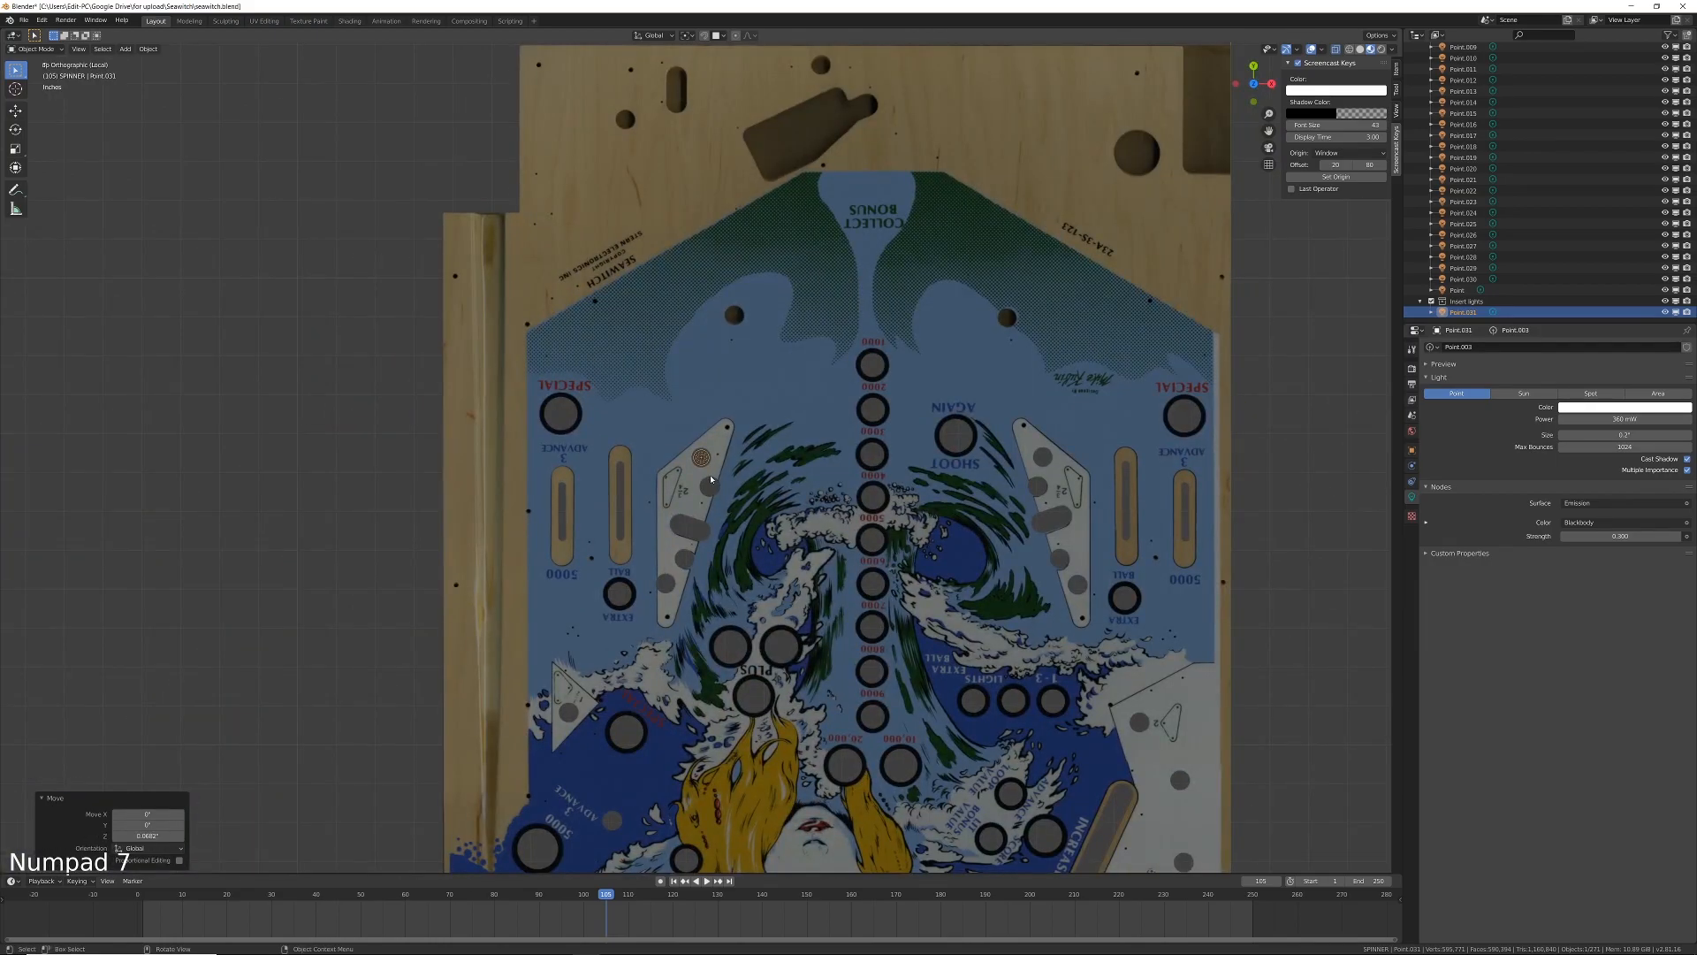
key(g)
key(shift+z)
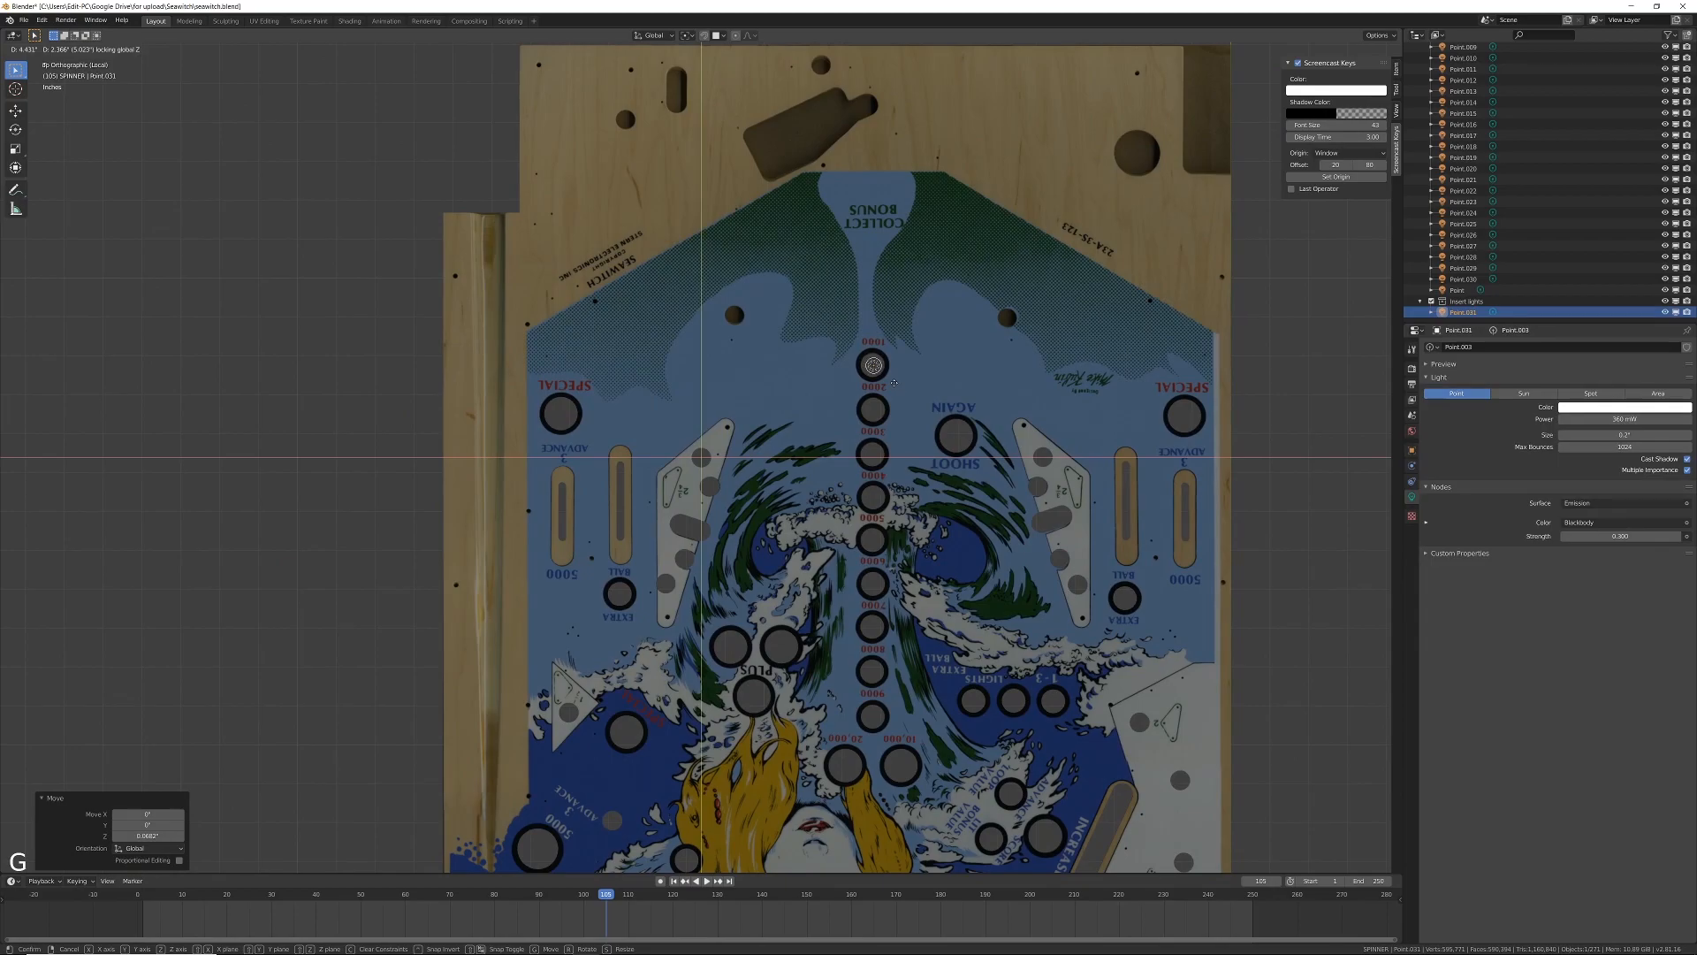
right_click(895, 386)
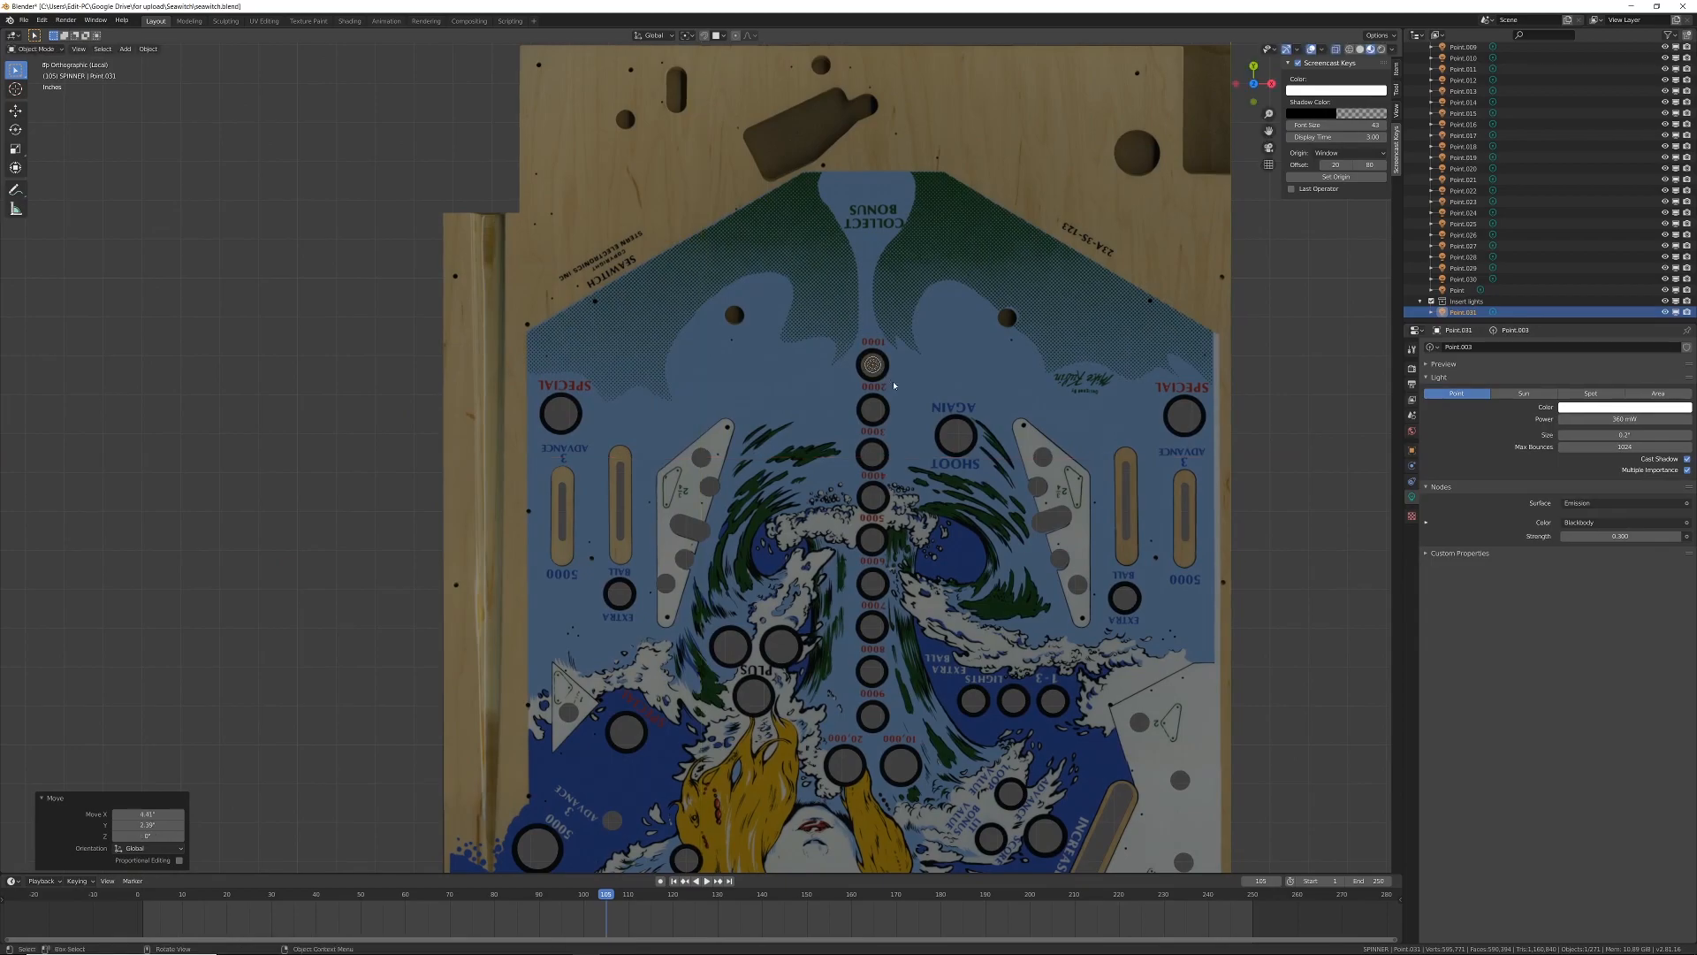
Step: Make linked duplicates of the insert light and centre them on the 2000 and 3000 bonus inserts
scroll(871, 473, down, 1)
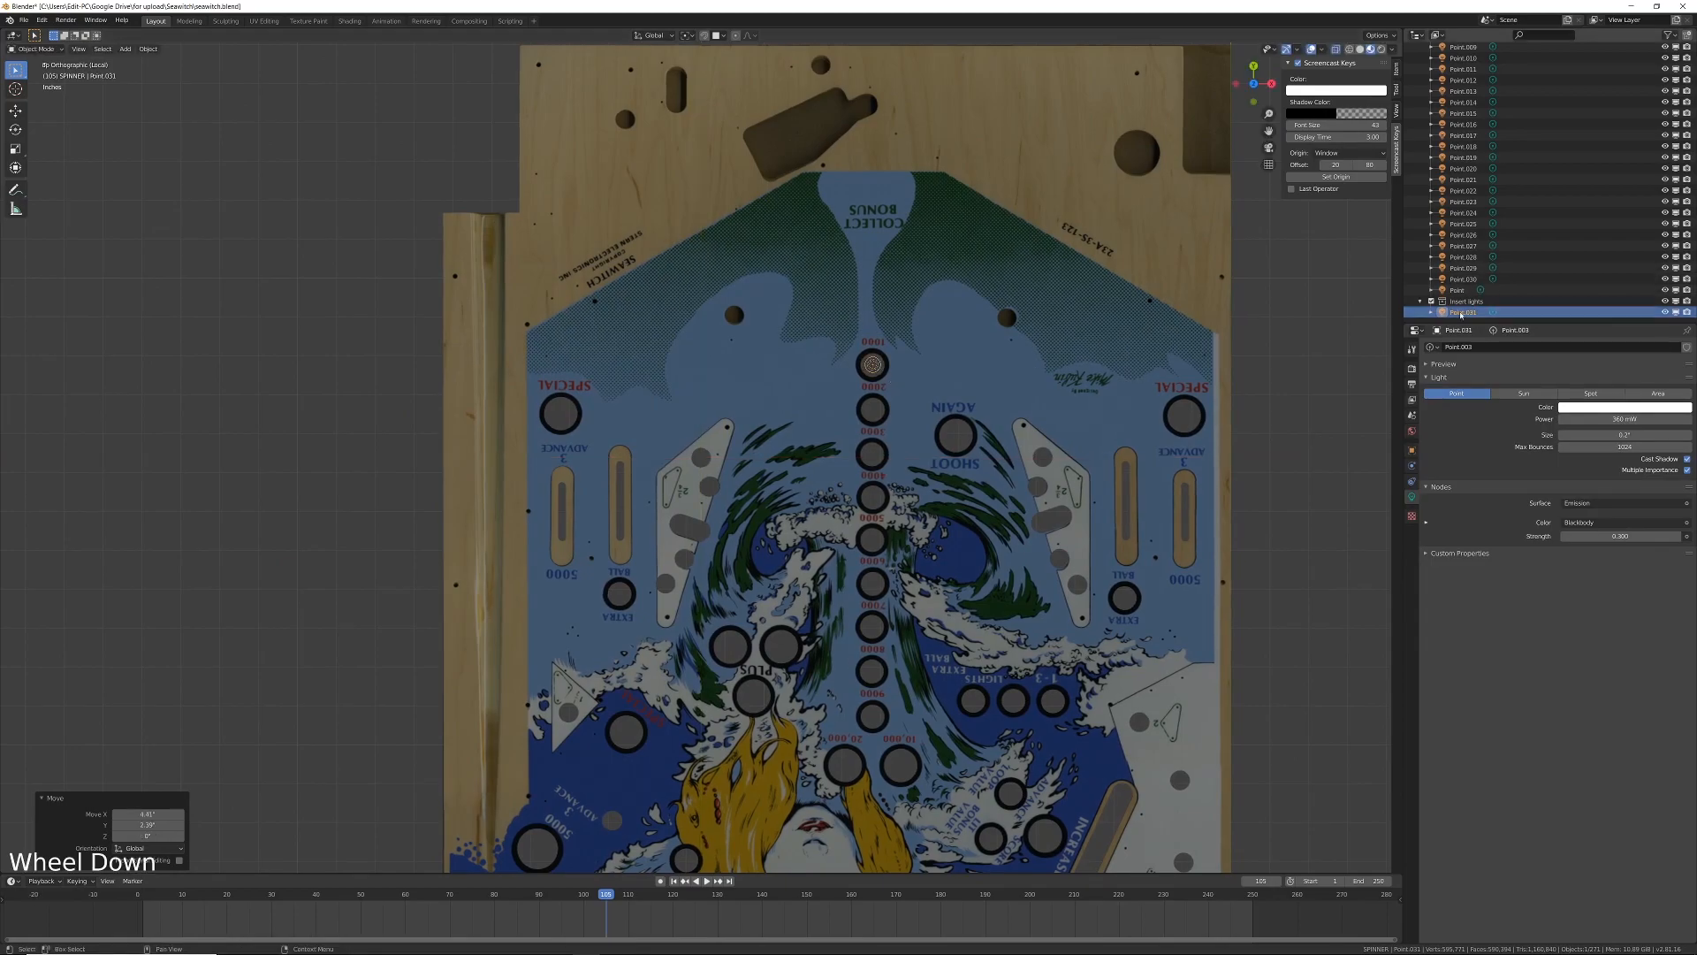
key(alt+d)
key(g)
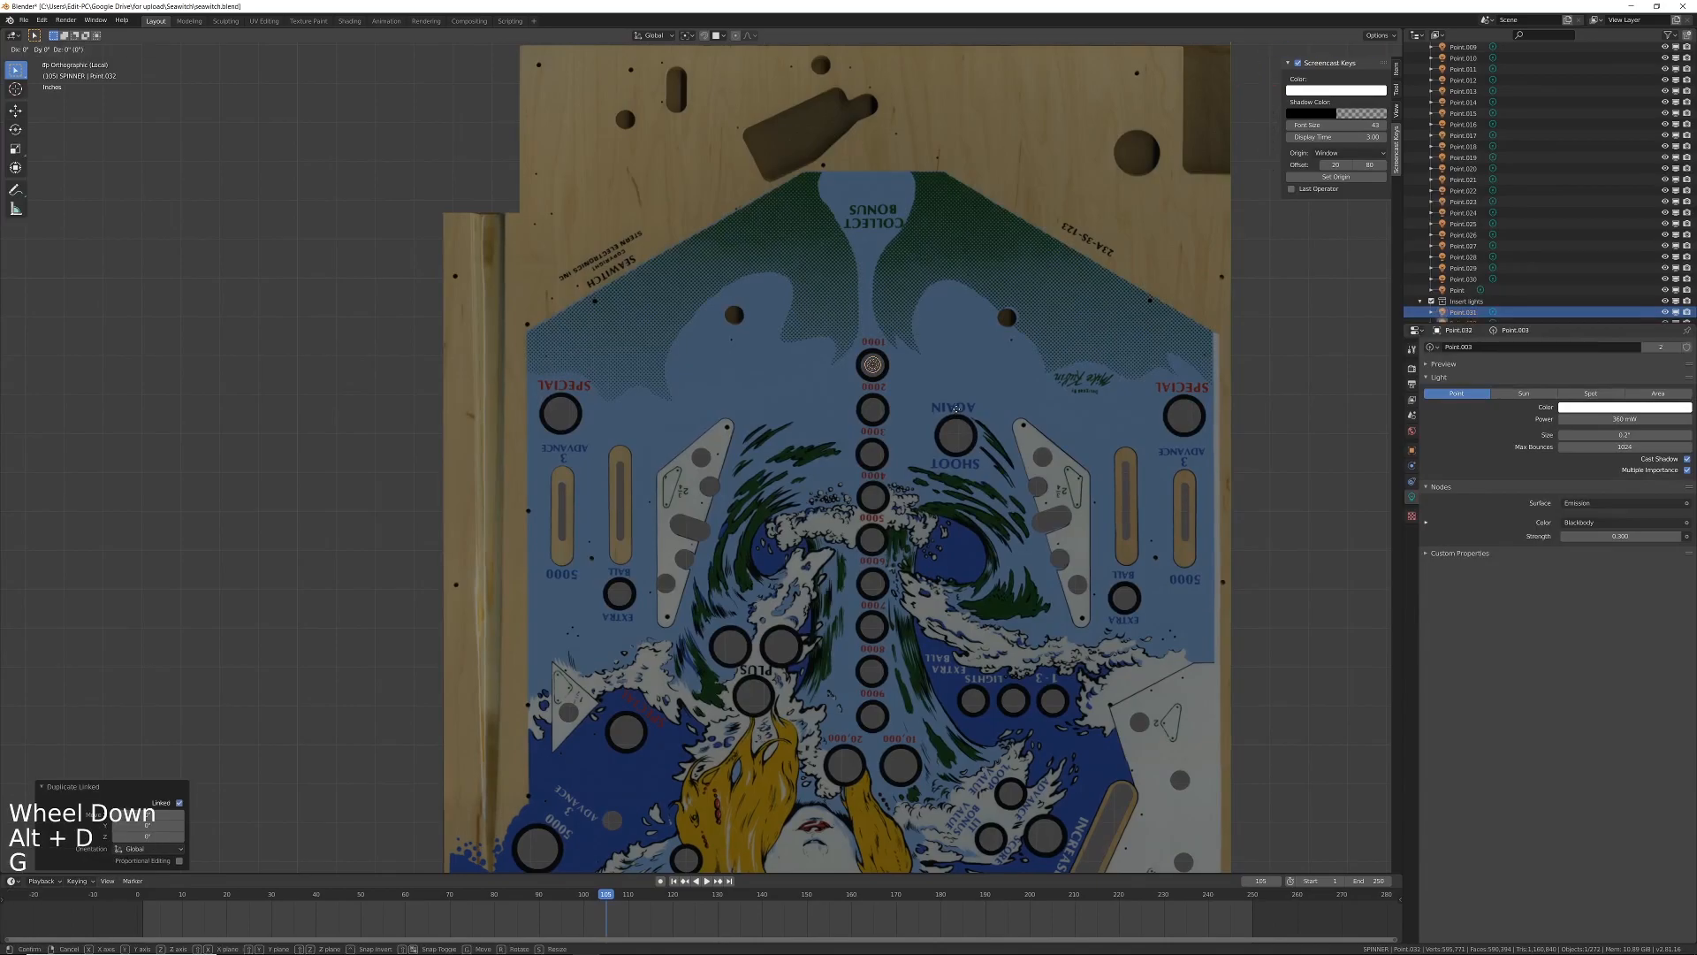
key(shift)
click(956, 464)
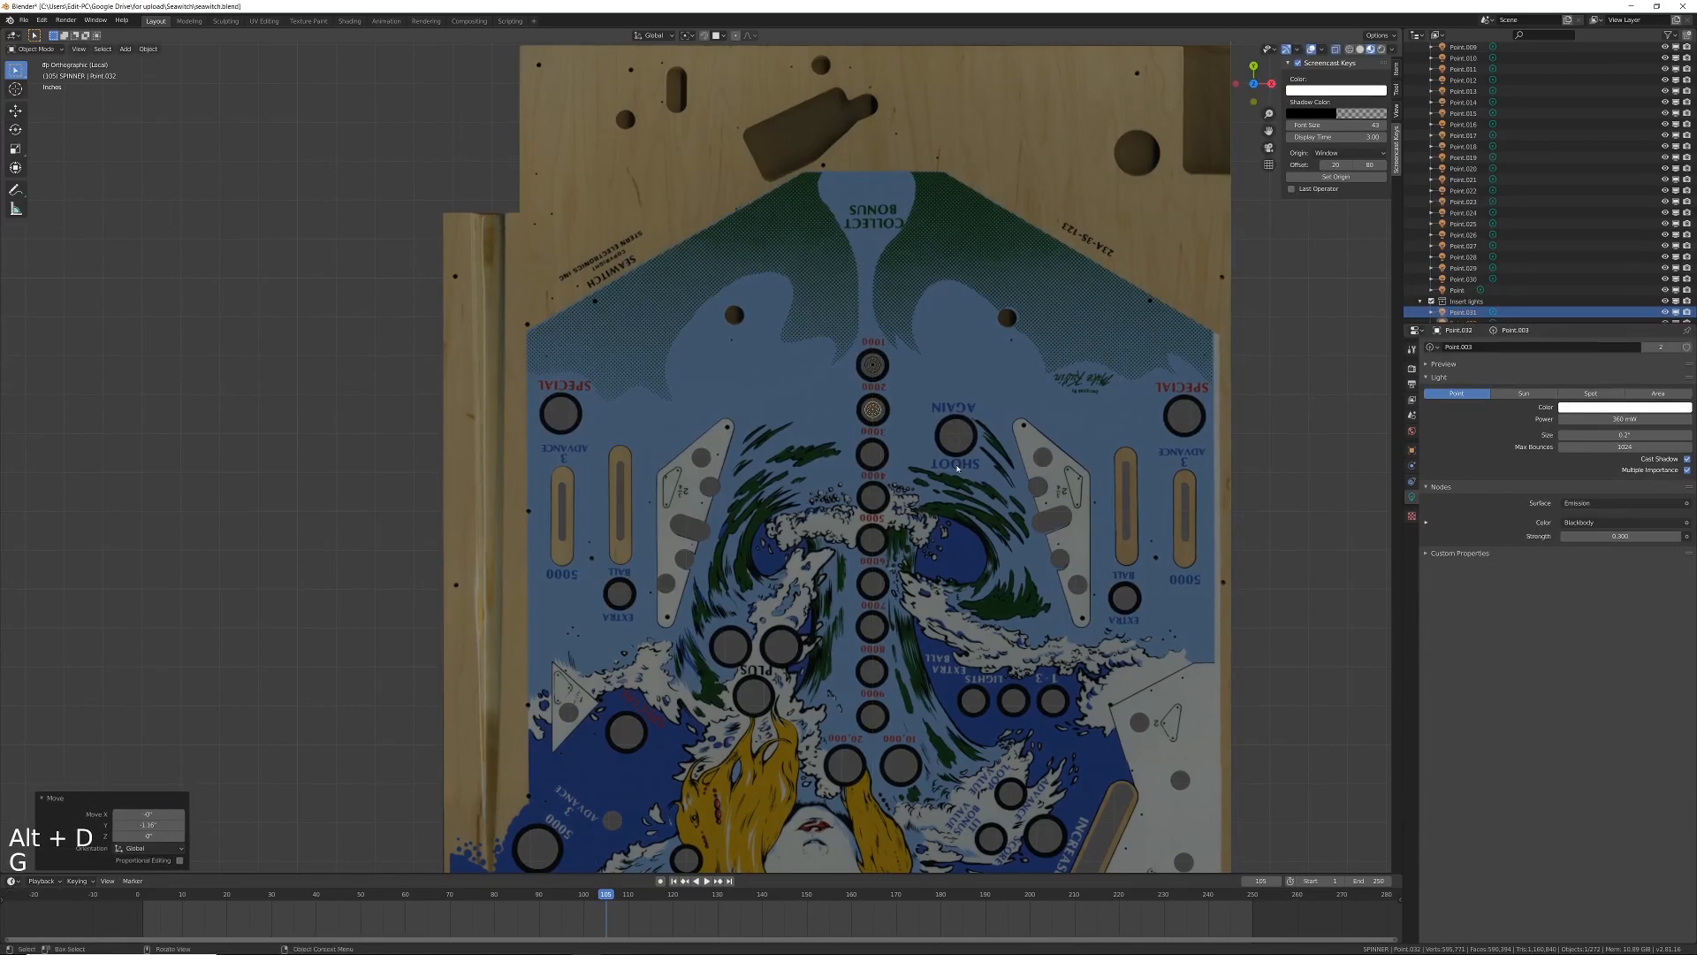
key(alt+d)
key(g)
key(shift)
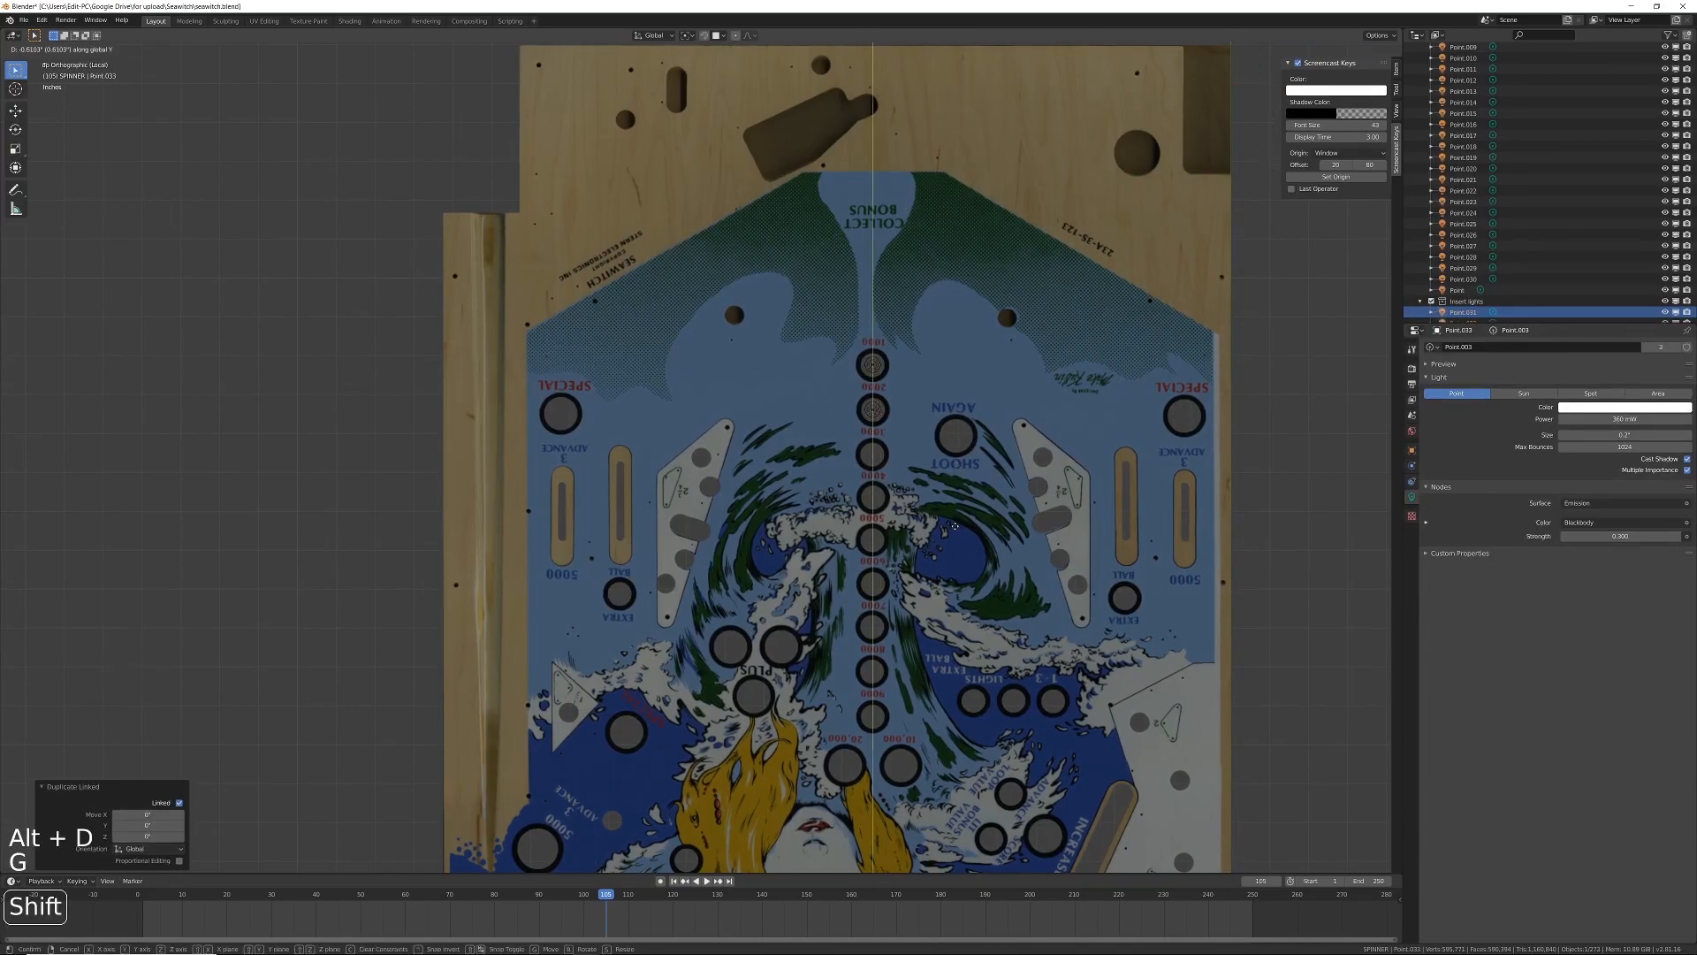
click(959, 640)
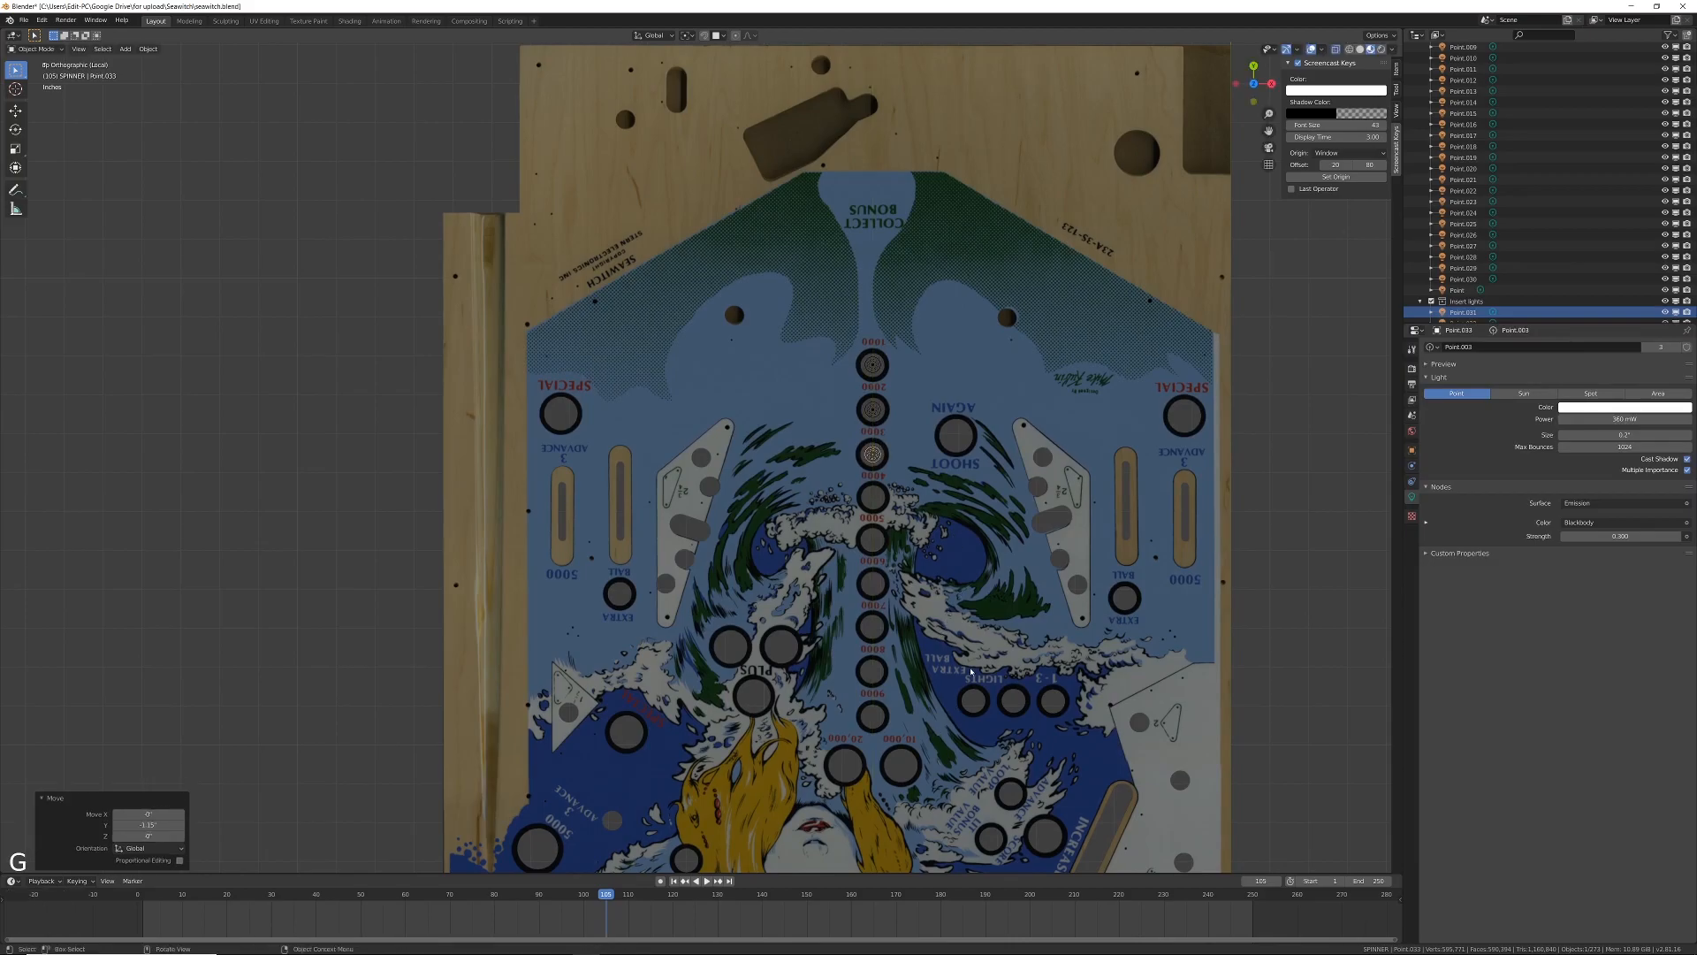
Step: Add linked duplicates of the light along the Y axis at the 4000 and 5000 bonus inserts
key(alt+d)
key(g)
key(shift)
click(960, 231)
key(g)
key(shift)
click(951, 267)
key(alt+d)
key(g)
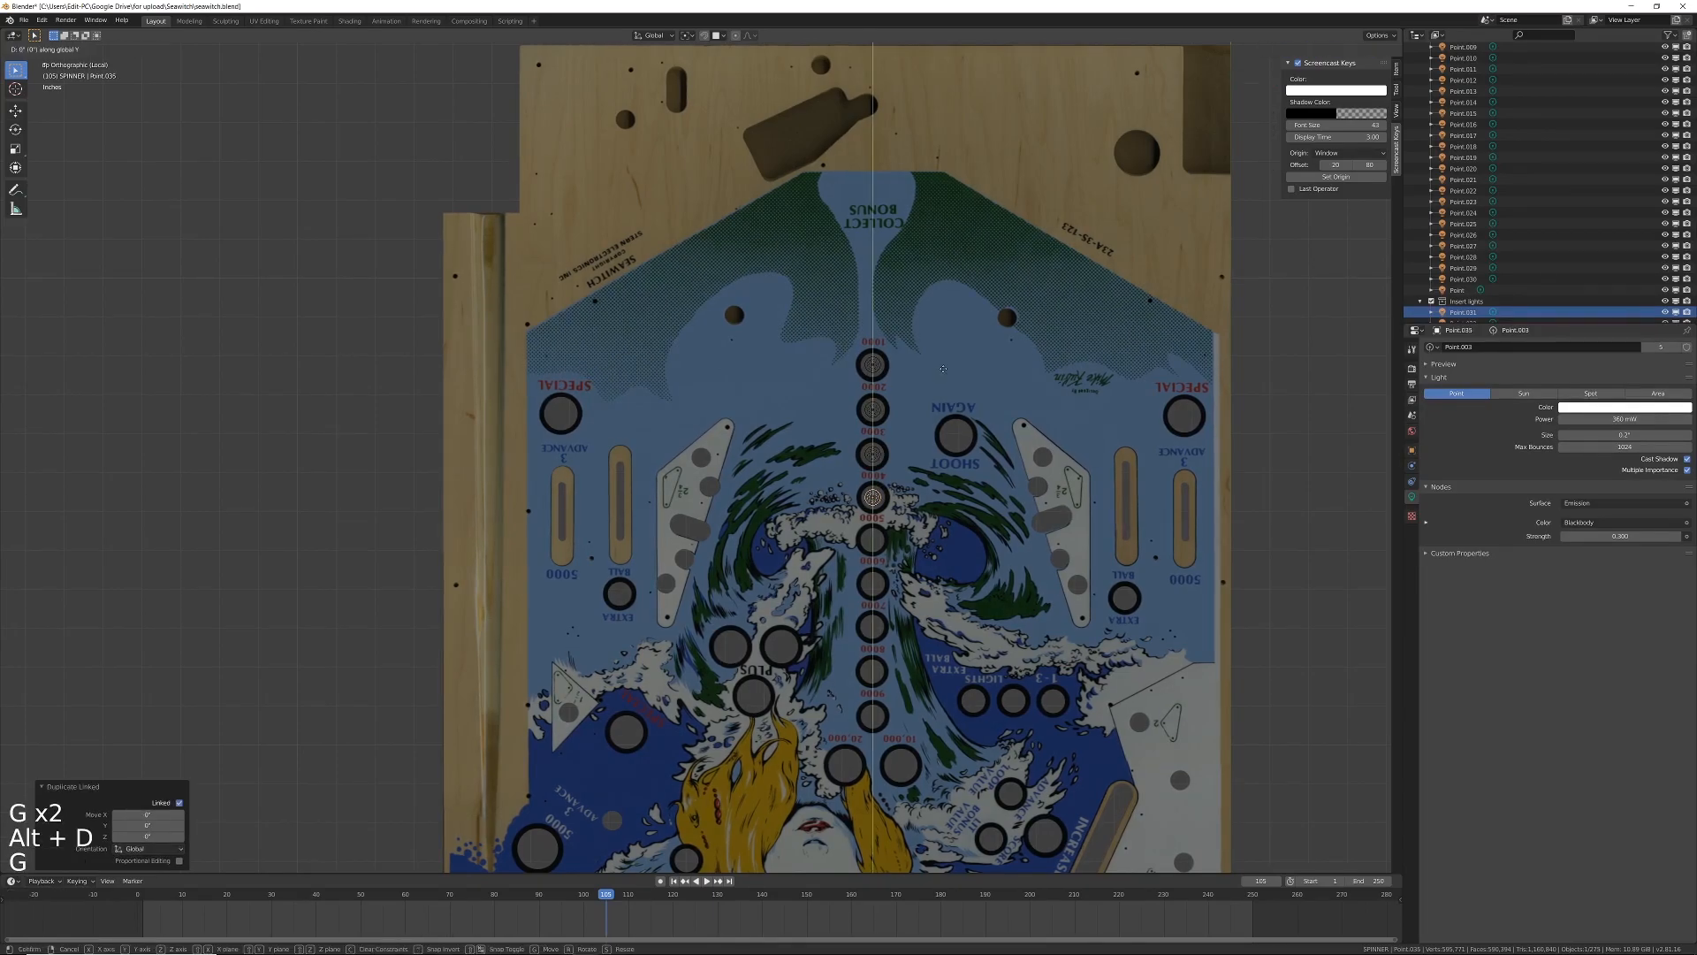
key(shift)
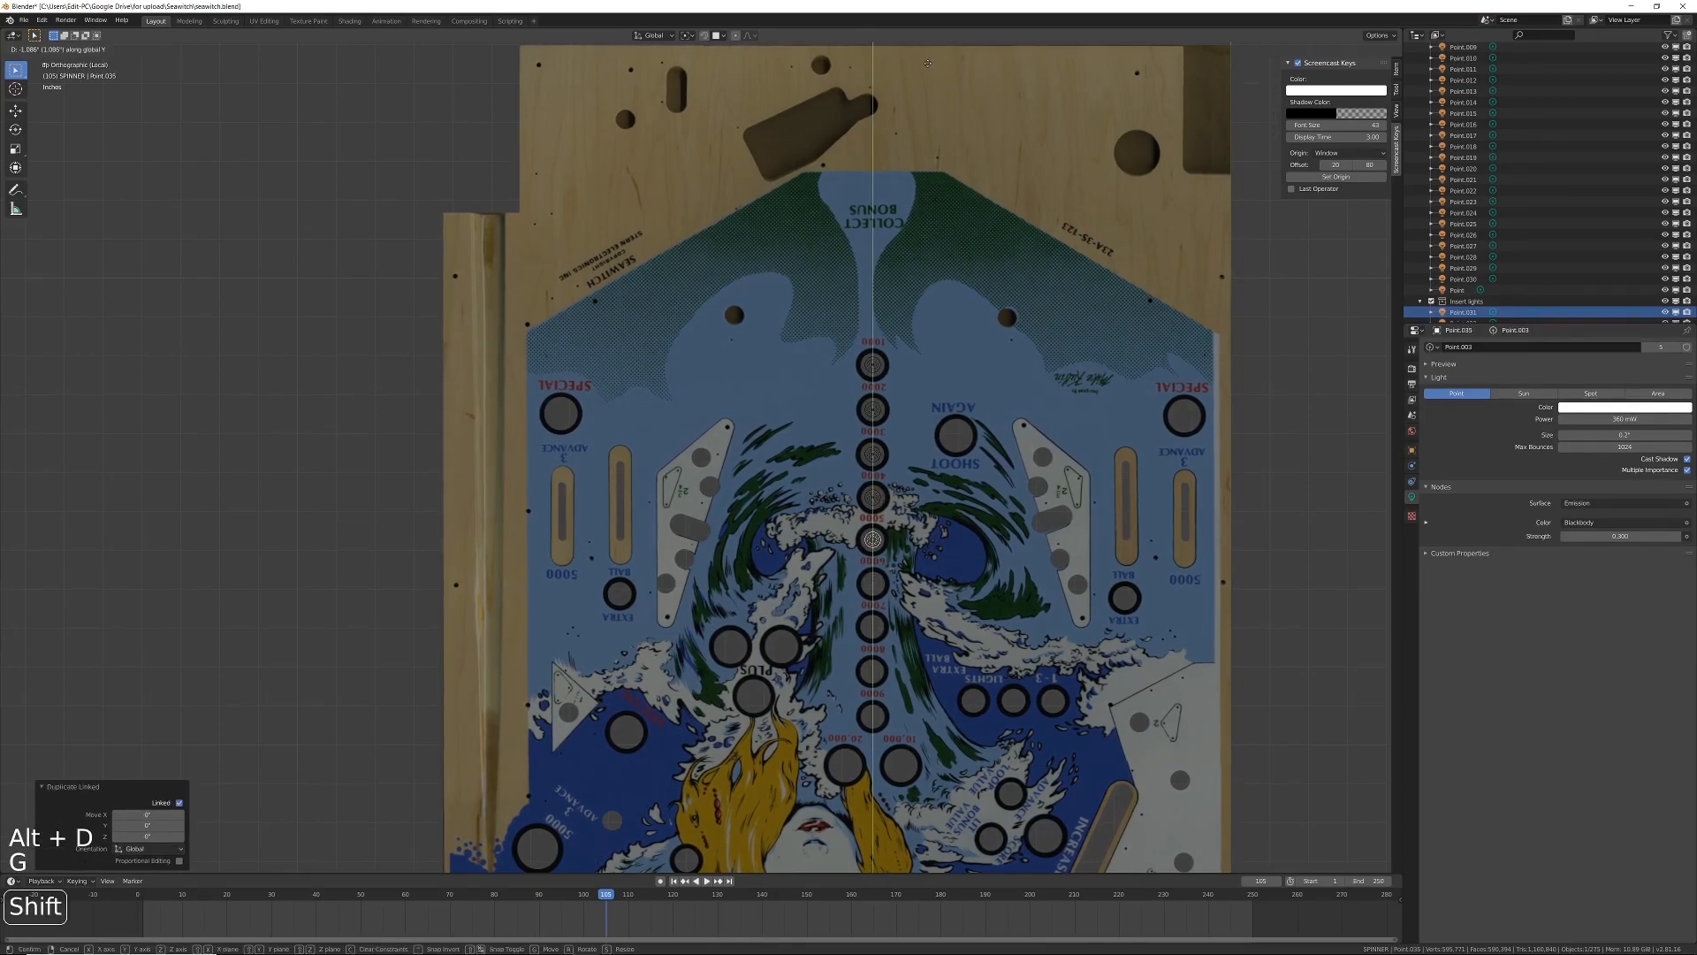
click(927, 63)
Step: Place a linked duplicate of the light at the SHOOT AGAIN insert, keeping its height locked
key(alt+d)
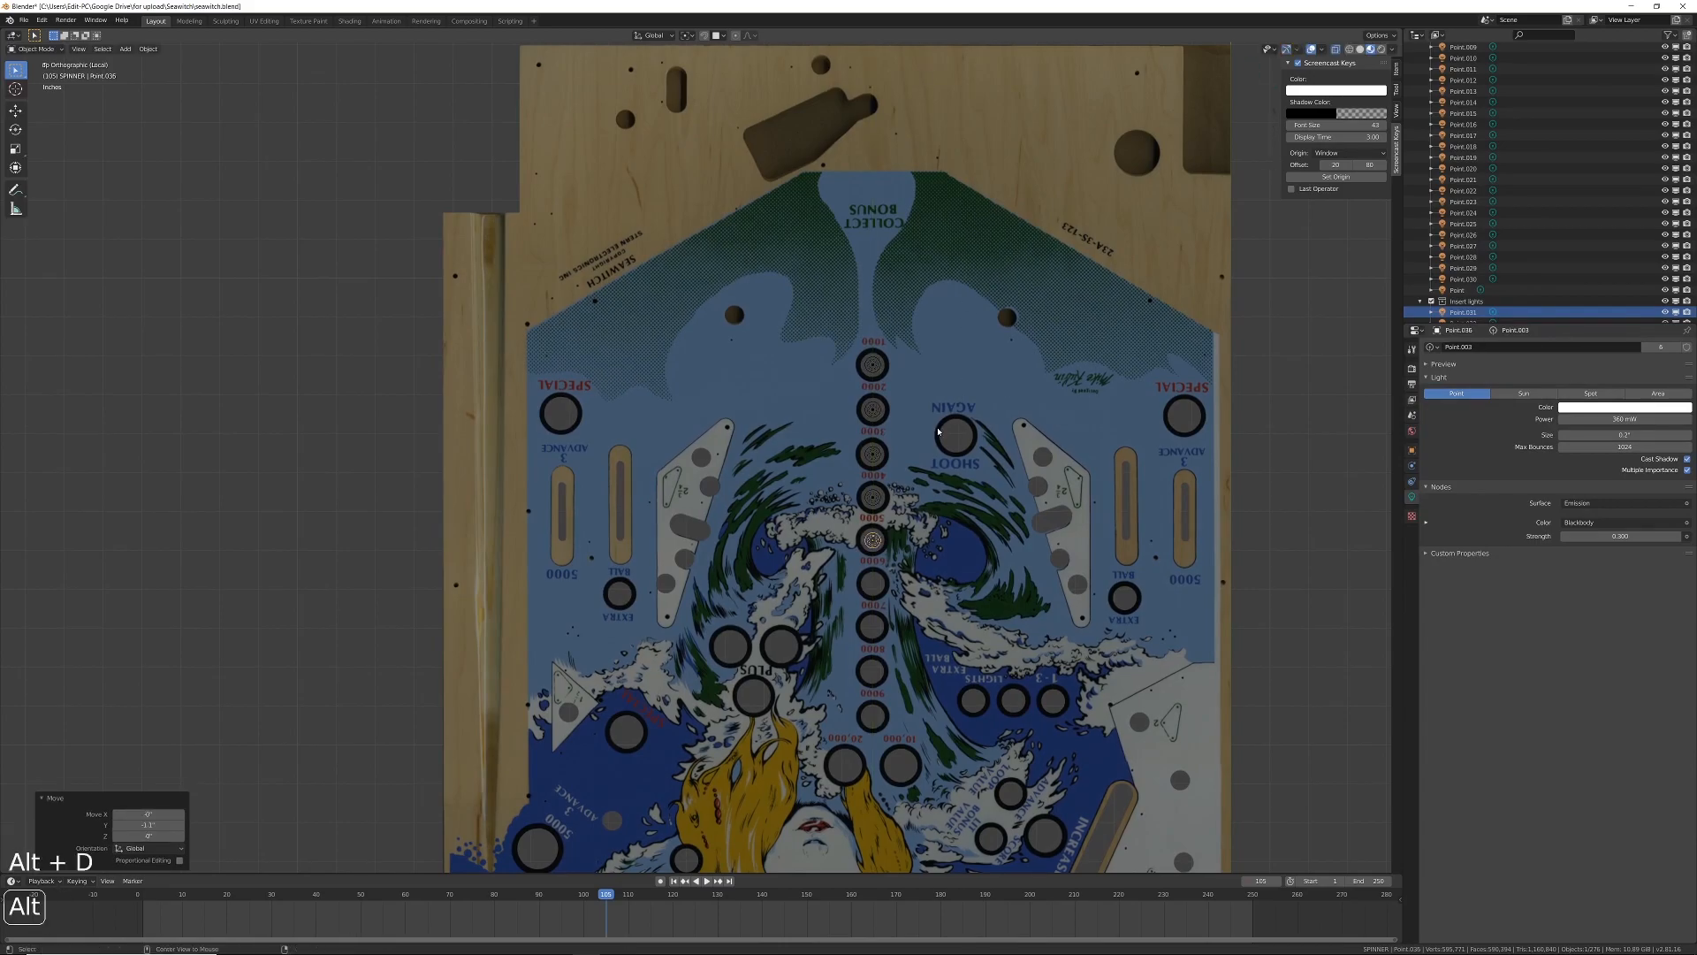
key(g)
key(shift+z)
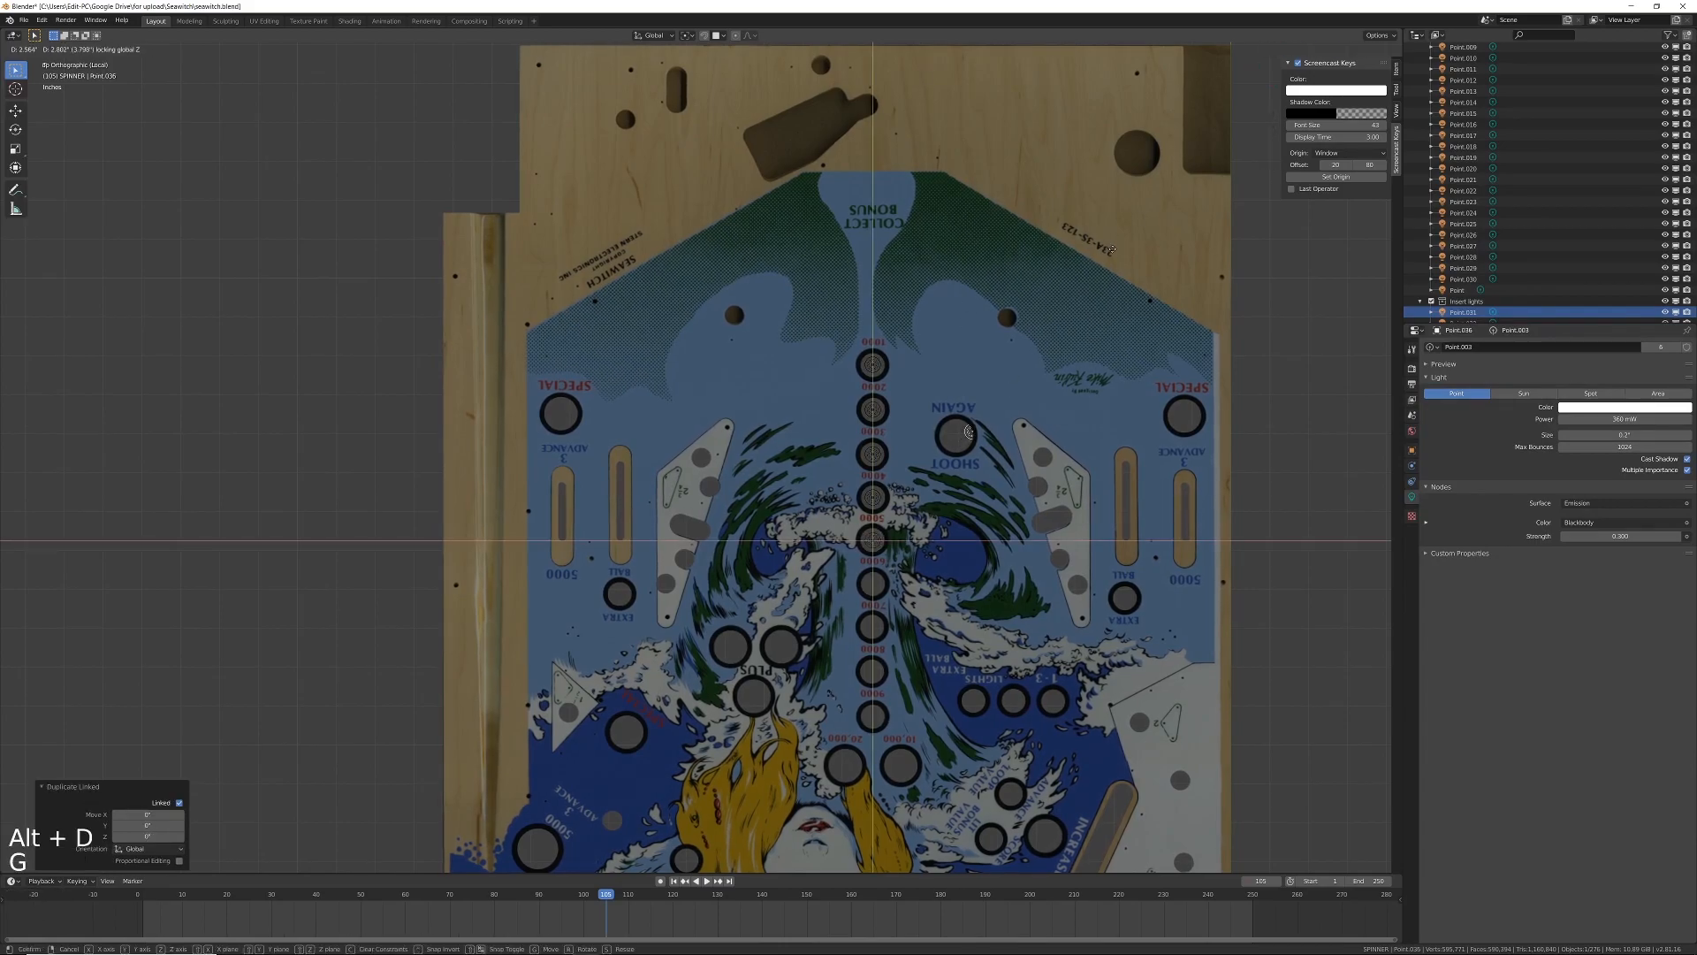
click(1100, 256)
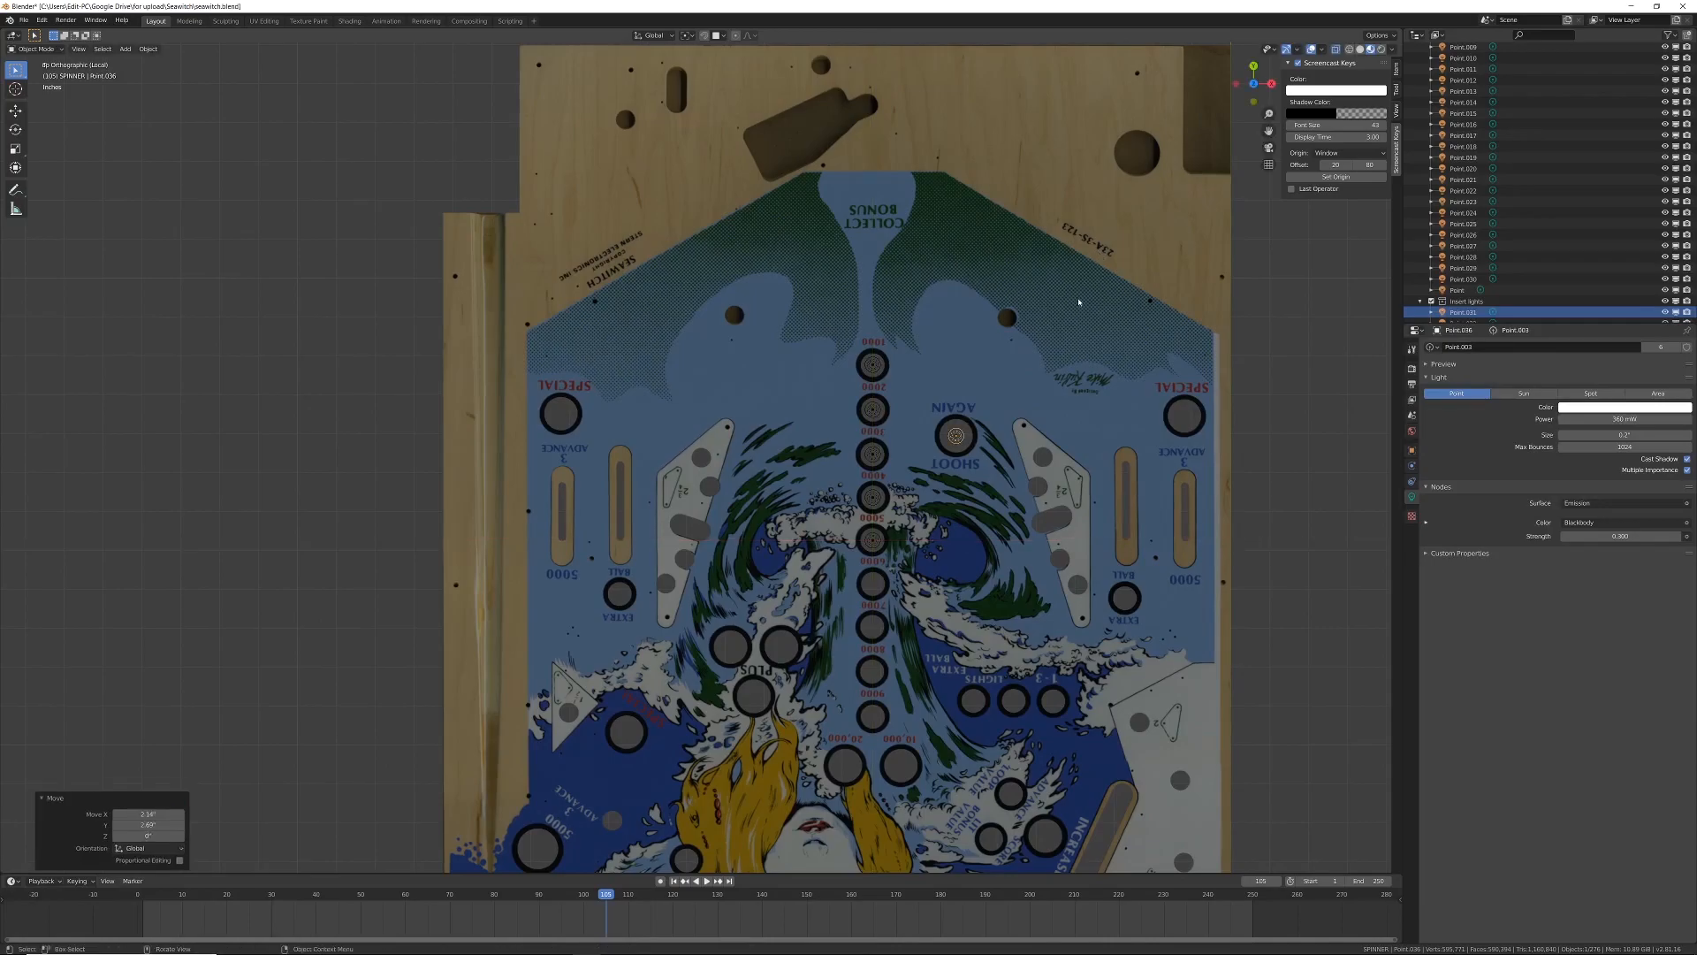
Step: Place linked duplicates of the light at the two SPECIAL inserts on opposite sides of the playfield
key(alt+d)
key(g)
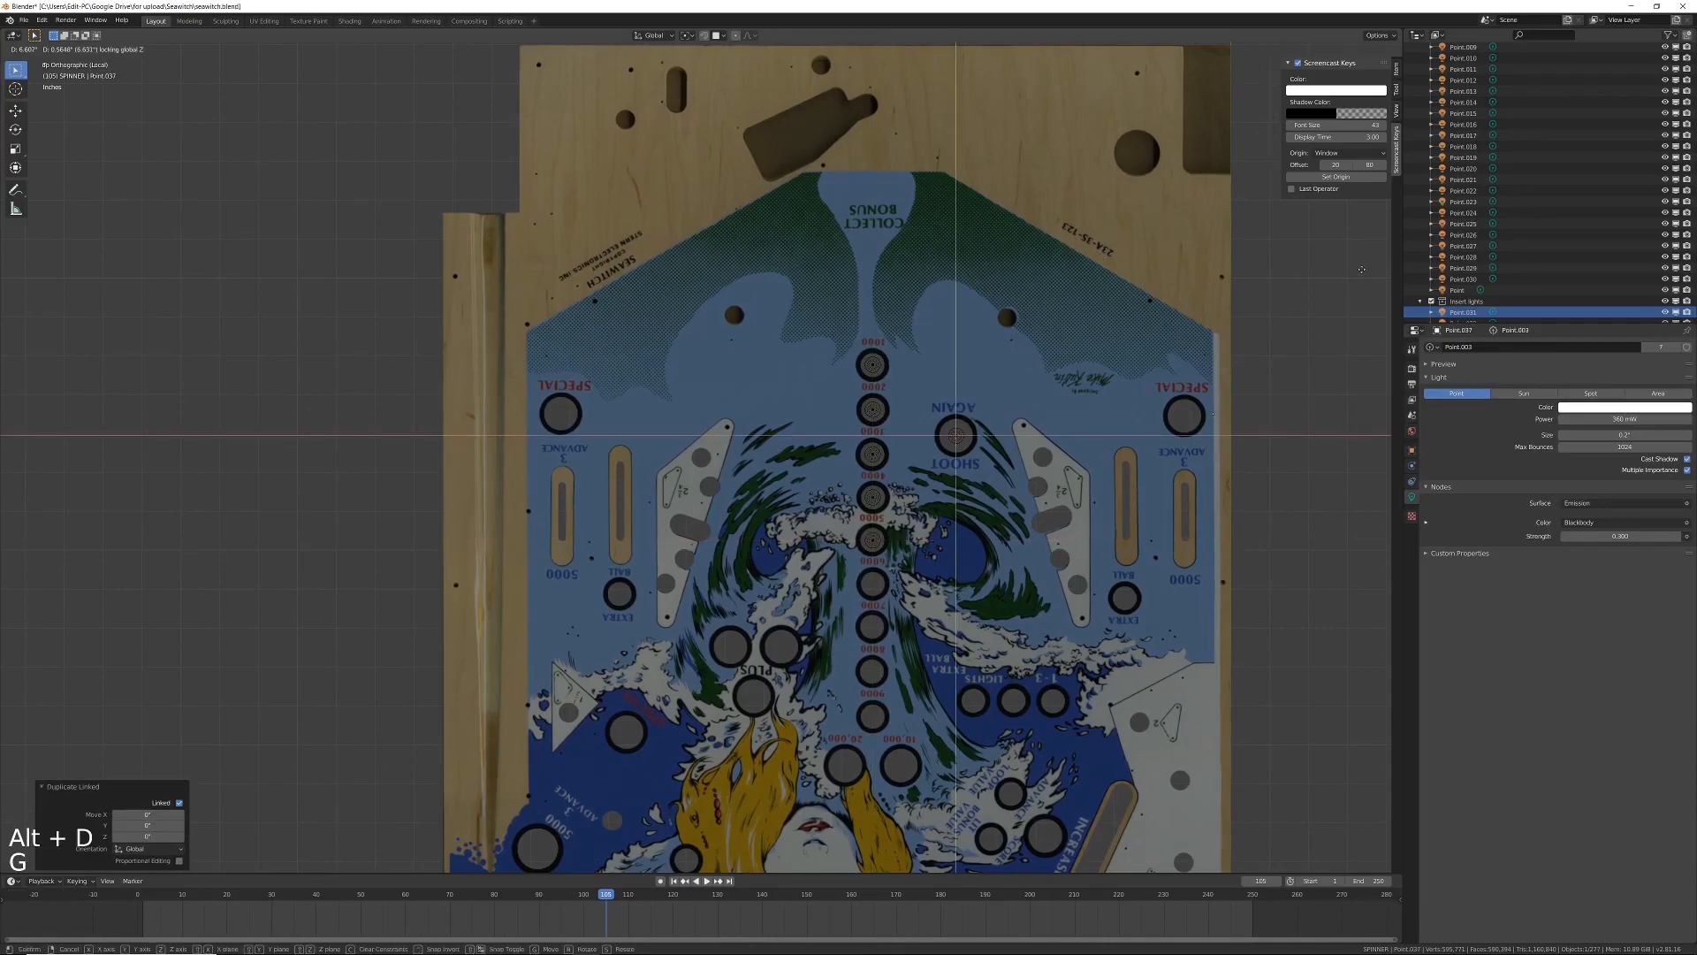
key(shift)
click(1338, 279)
key(alt+d)
key(g)
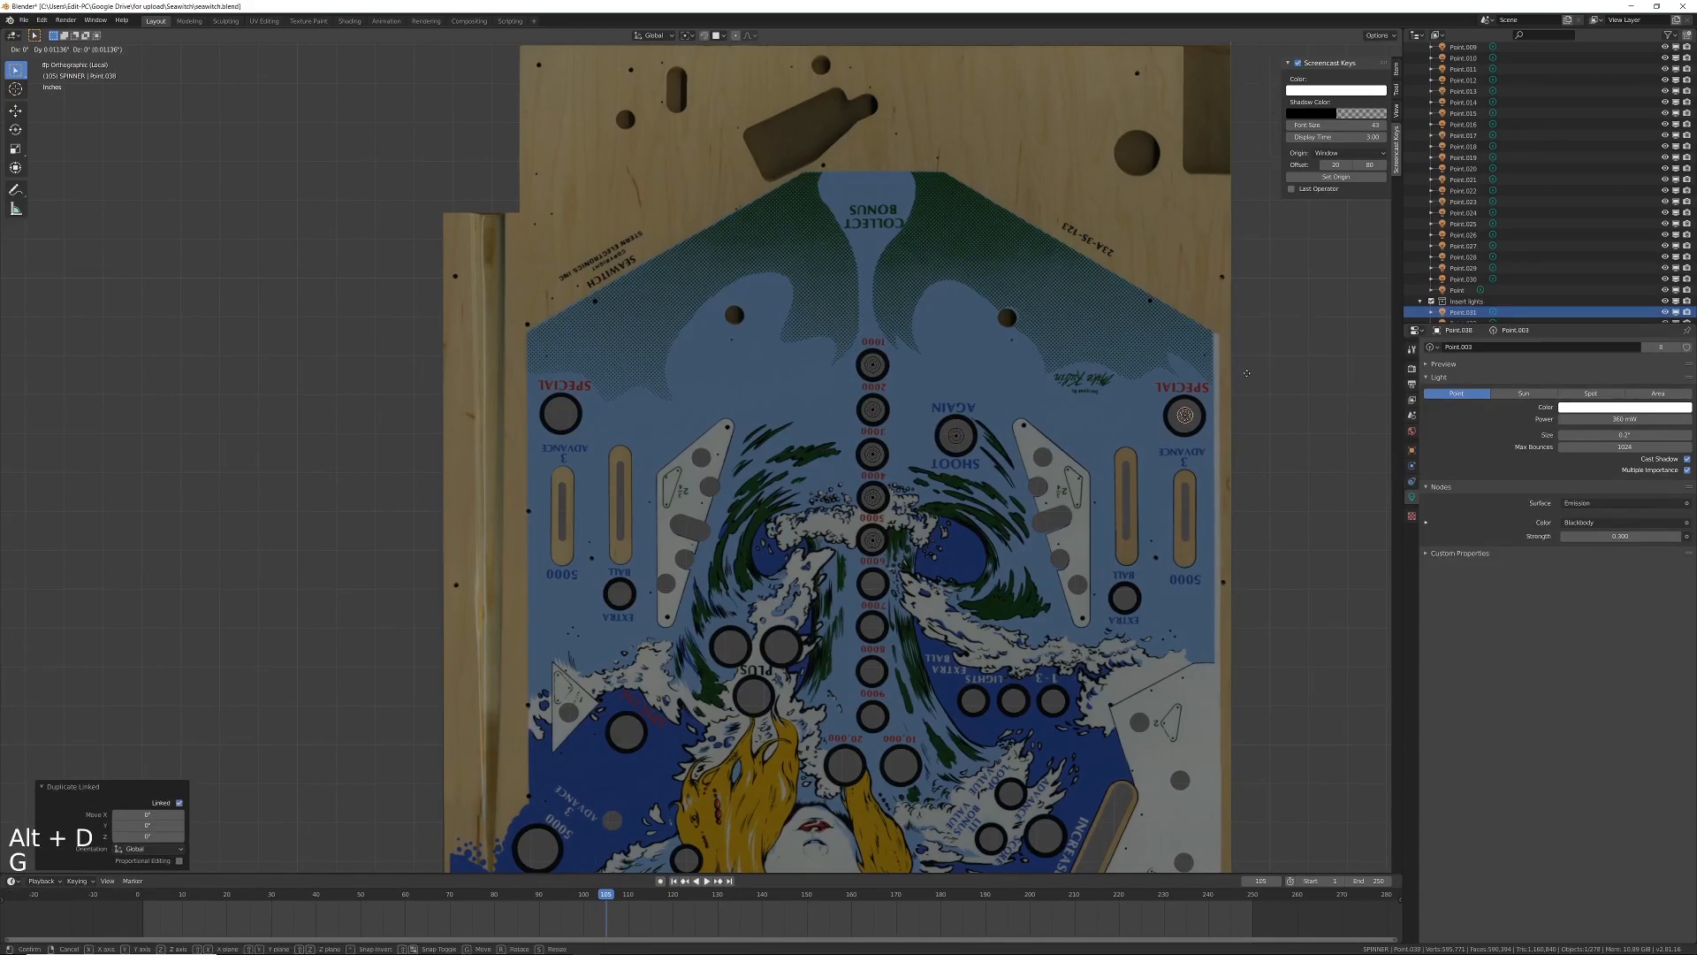
key(shift)
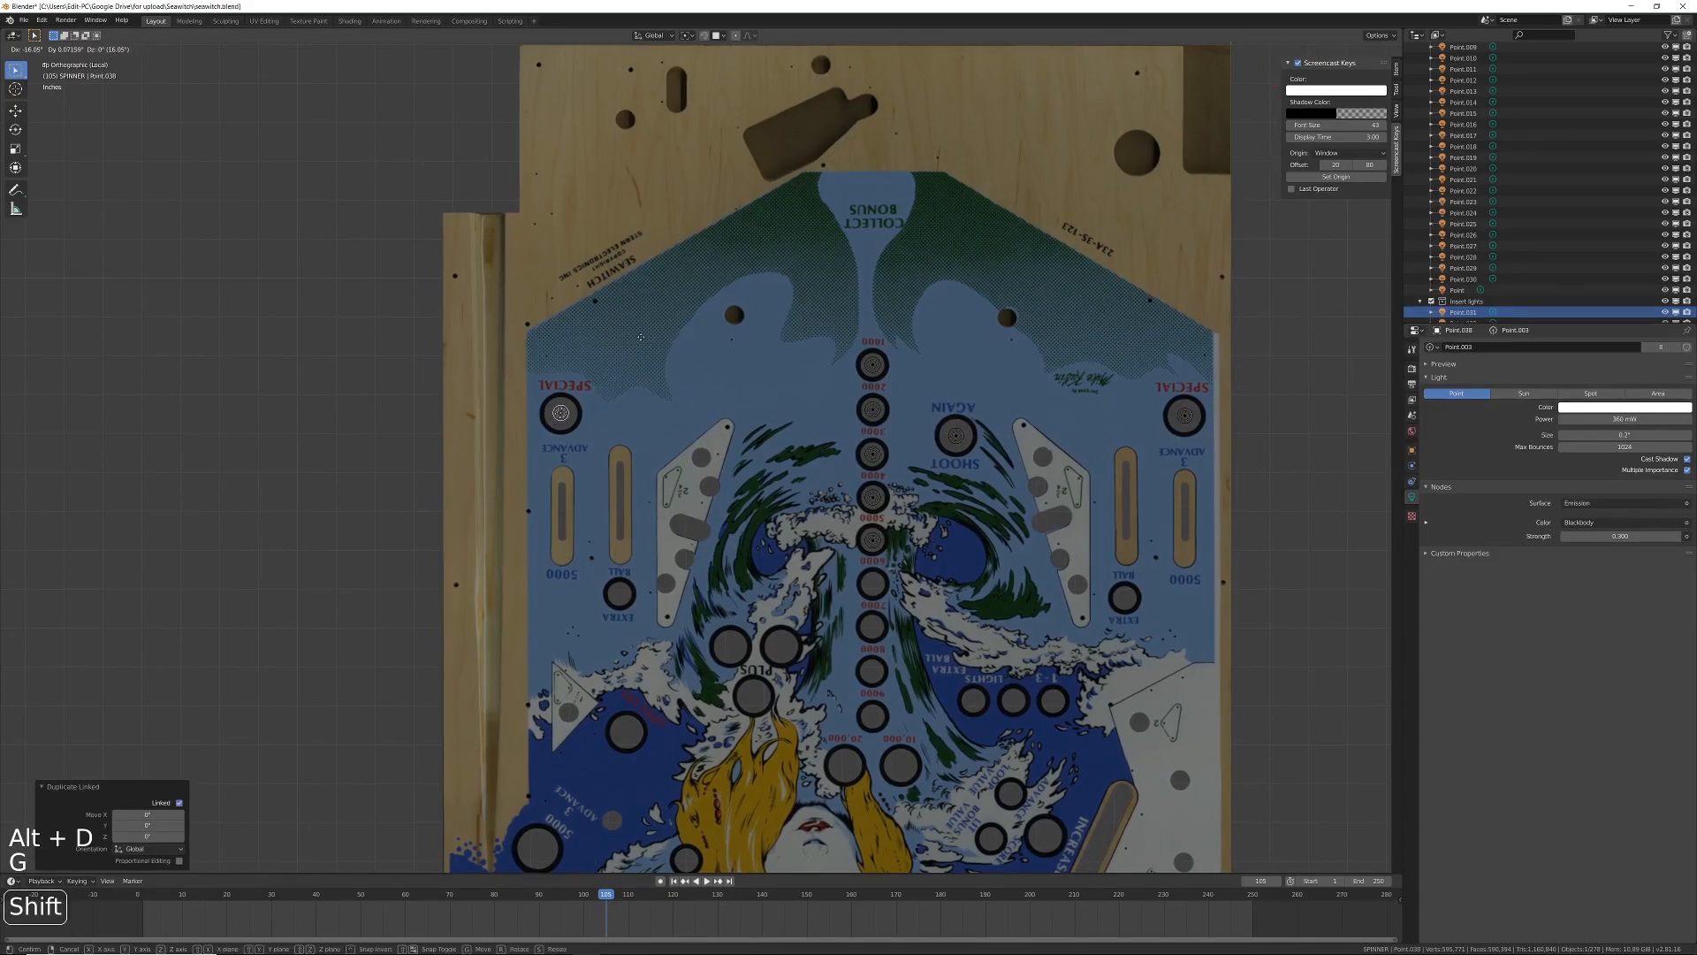
click(641, 337)
Step: Place a linked duplicate of the light at the EXTRA BALL insert on the shooter lane side
key(alt+d)
key(g)
key(shift+z)
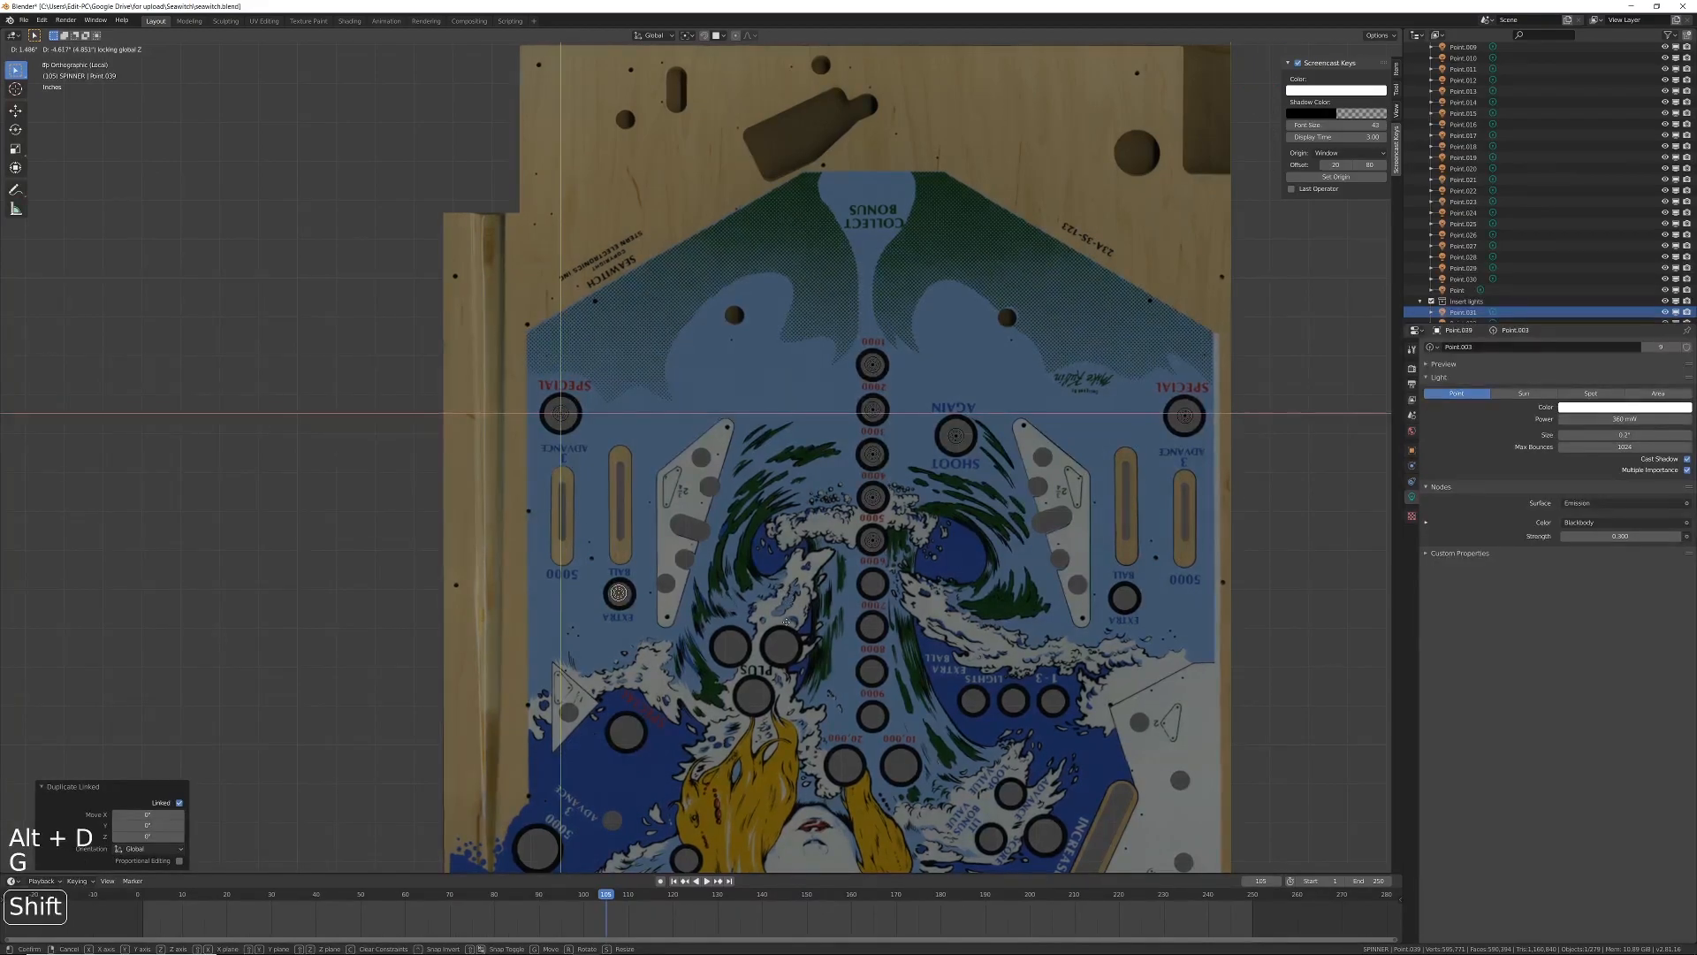
click(786, 621)
Step: Place linked duplicates of the light at the three round inserts grouped around the PLUS lettering
shift+middle_drag(828, 599, 838, 445)
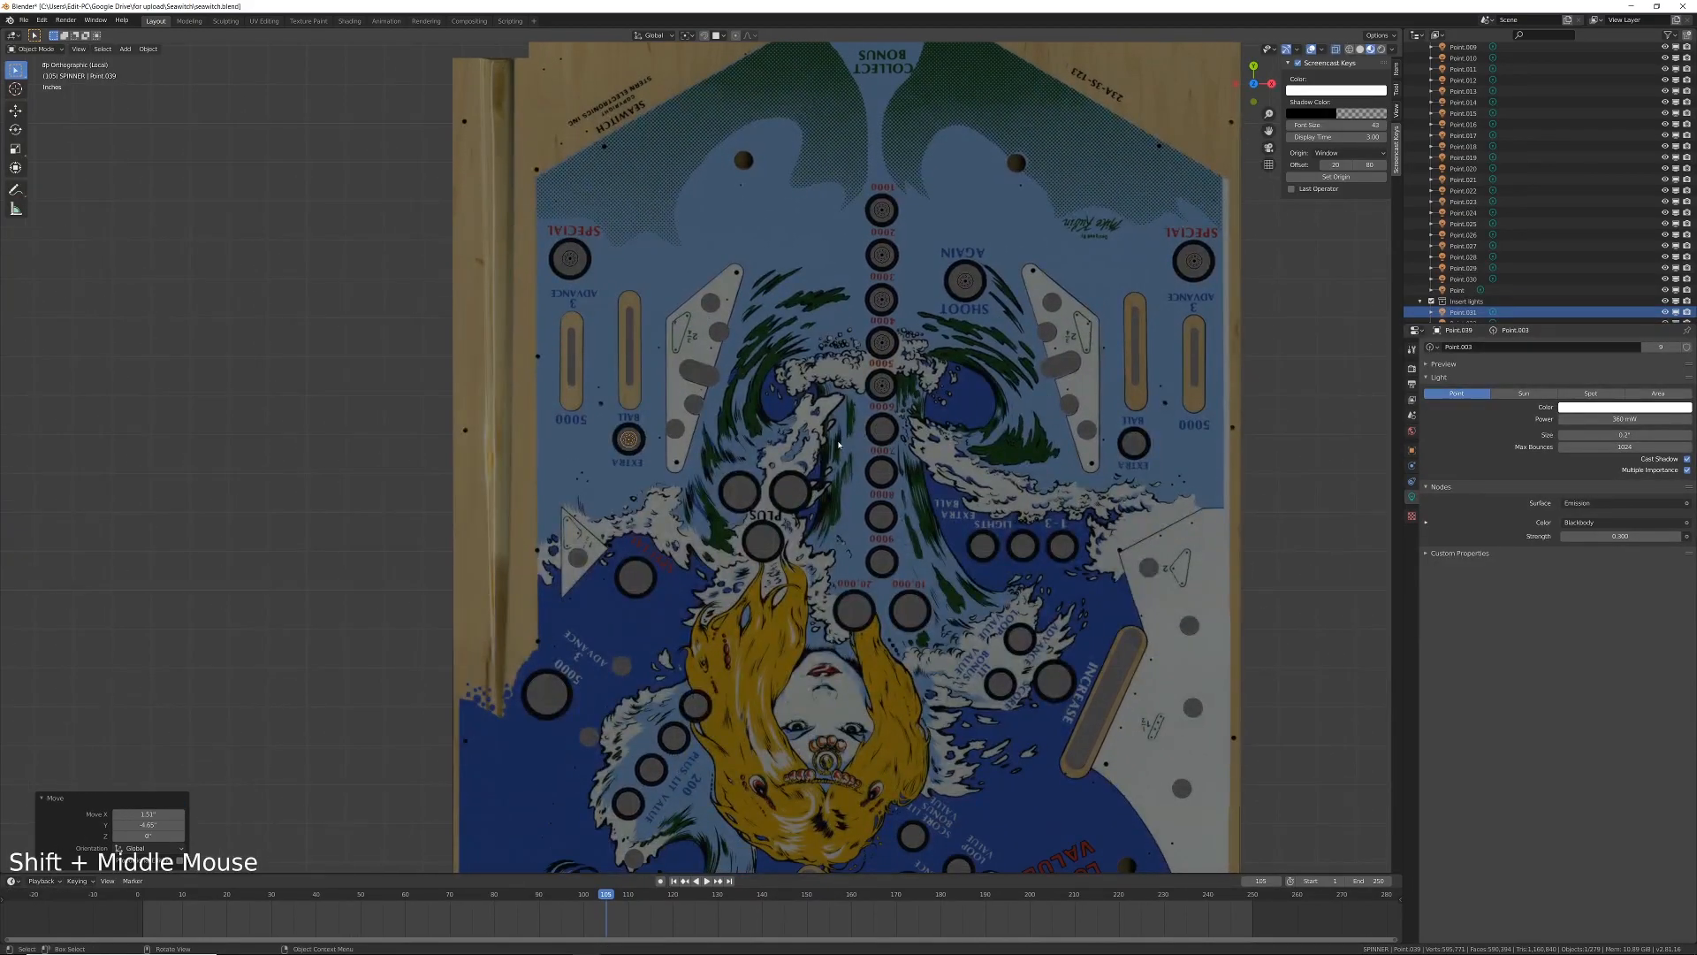
key(alt+d)
key(g)
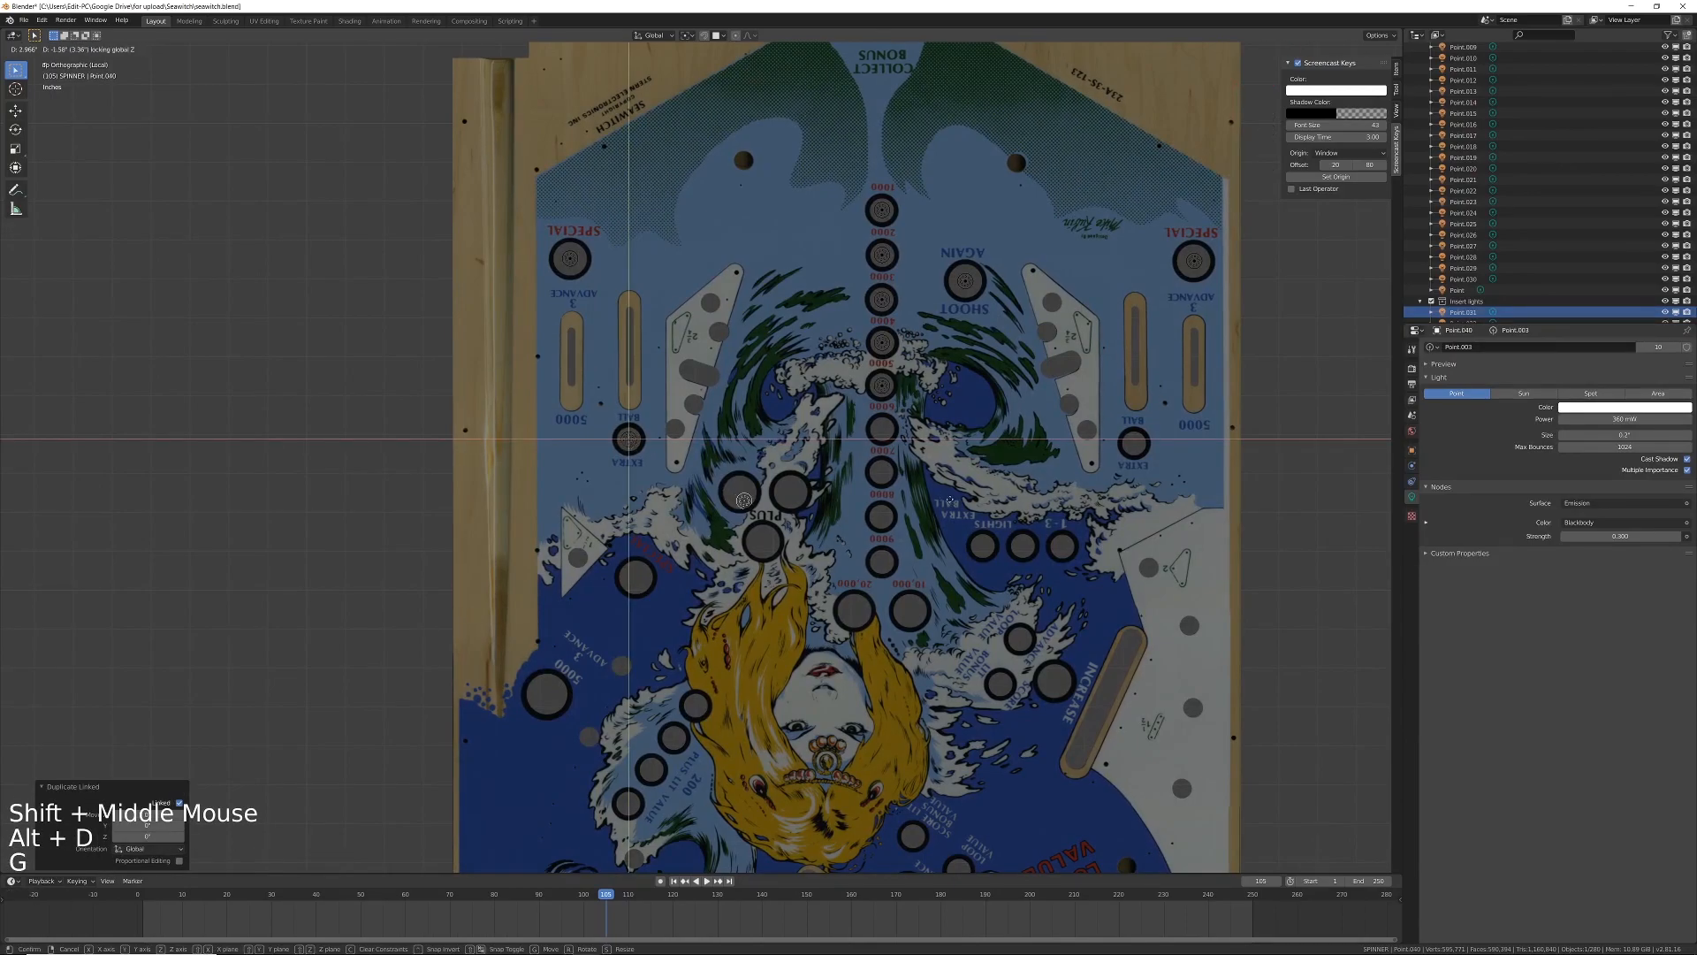
key(shift)
click(961, 483)
key(alt+d)
key(g)
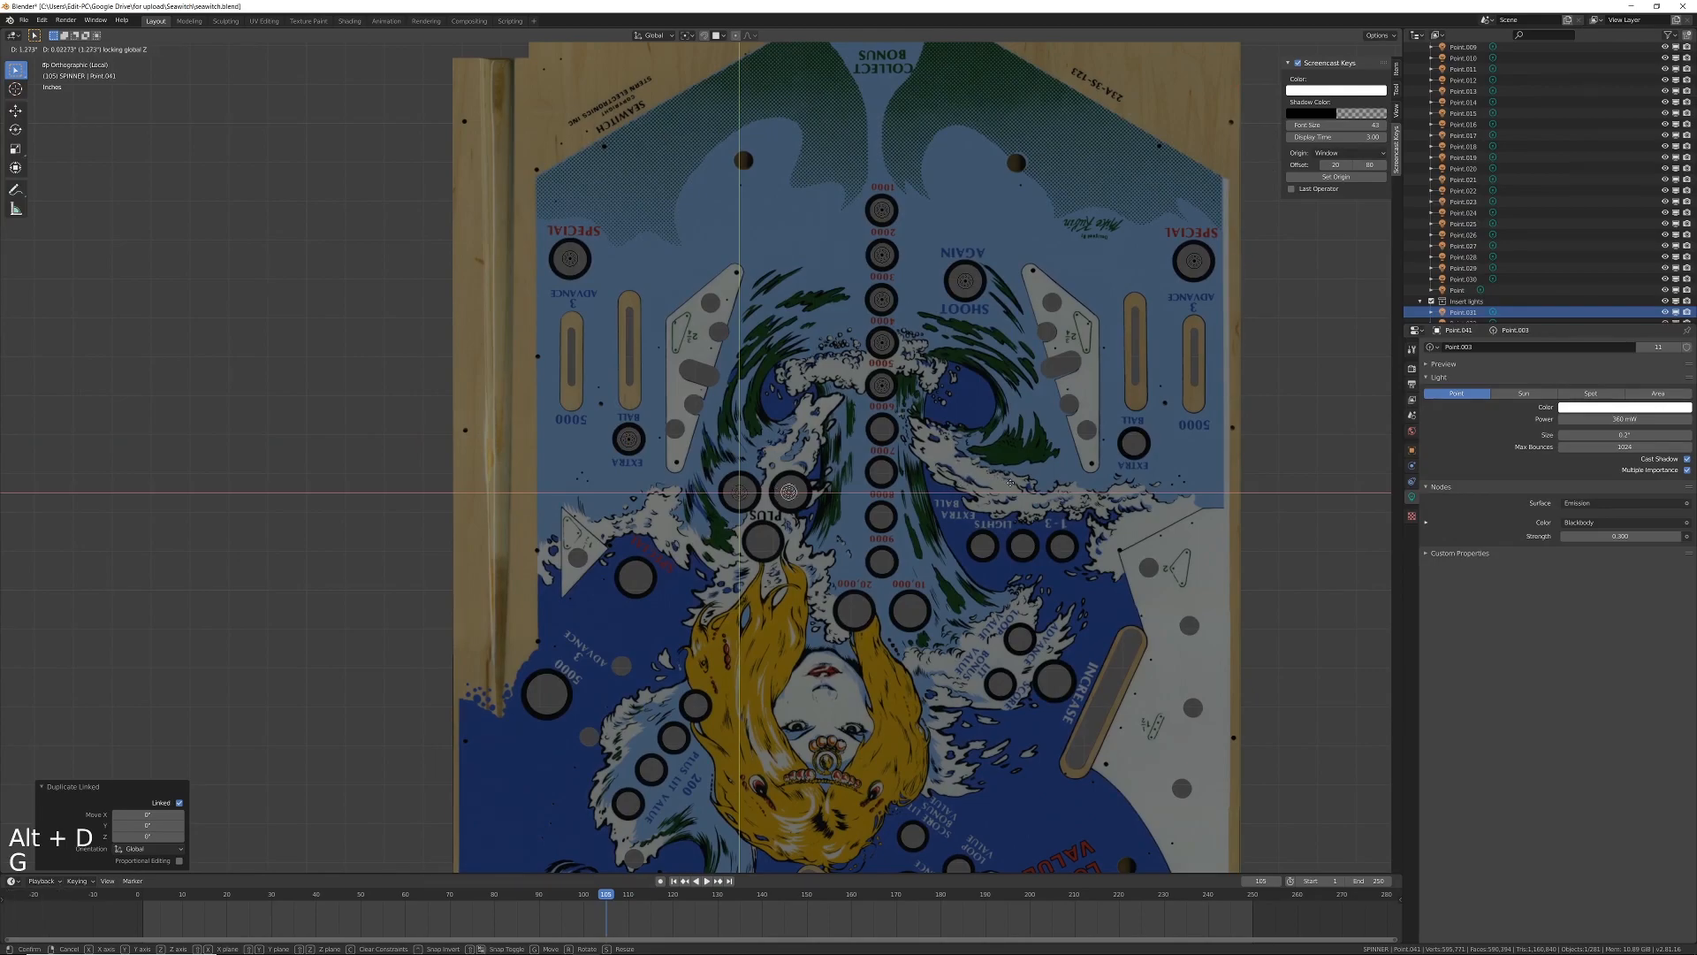
key(shift)
click(1013, 484)
key(alt+d)
key(g)
key(shift)
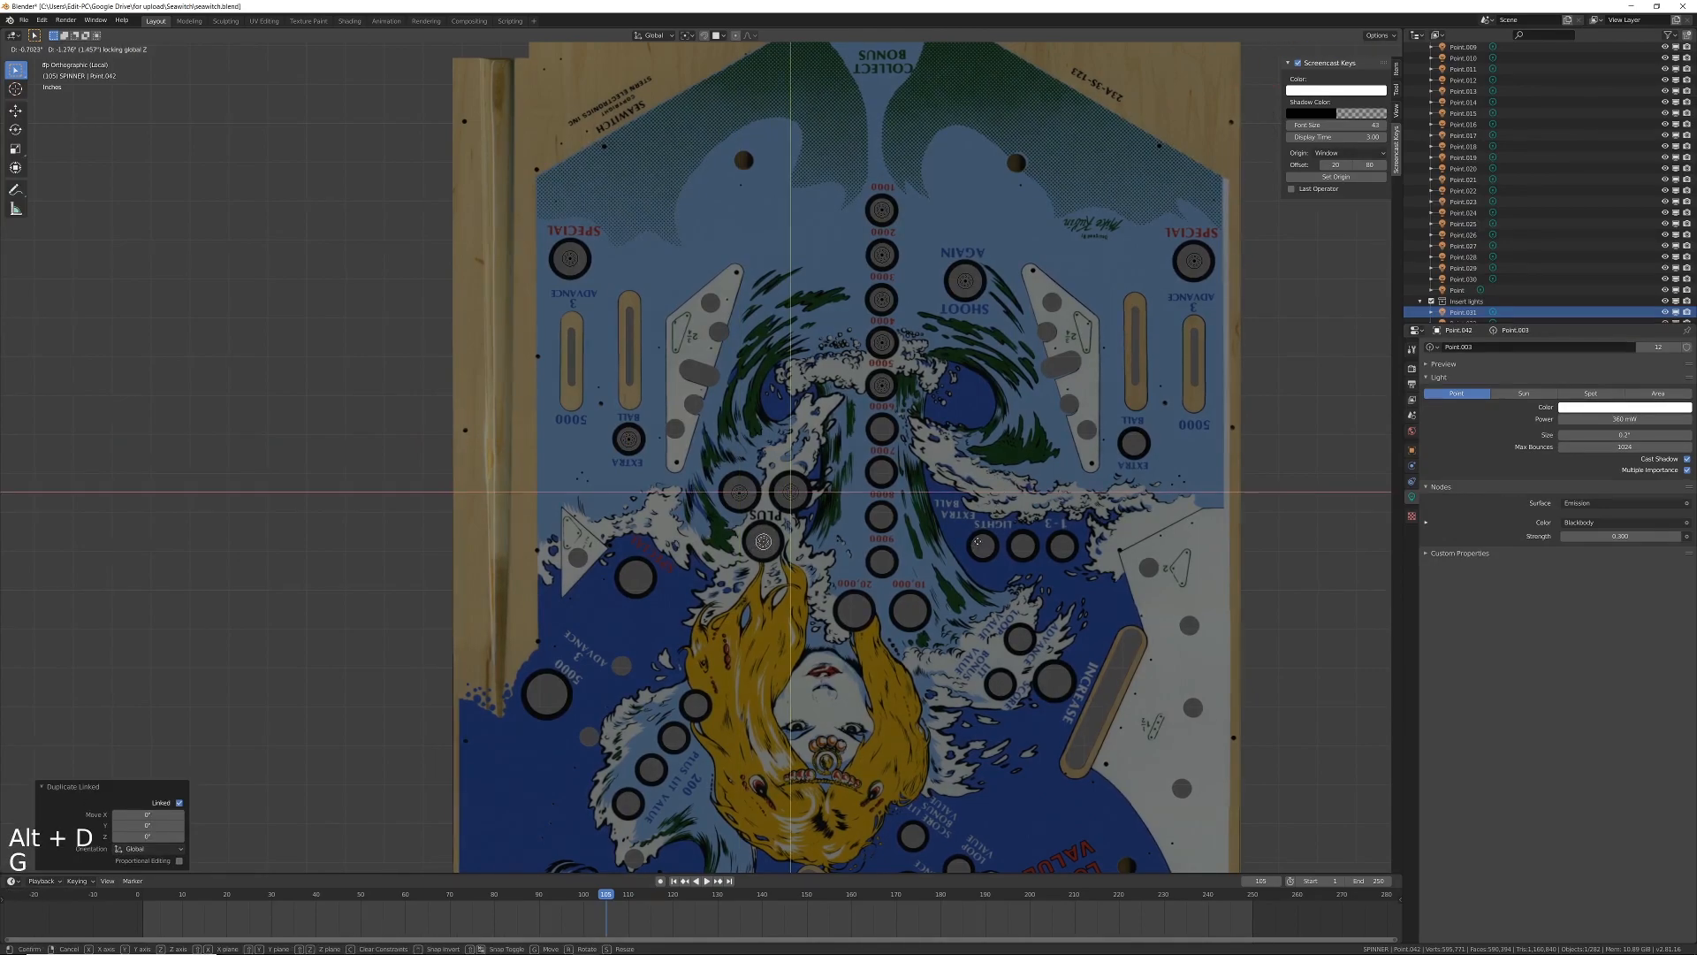
click(762, 542)
Step: Place linked duplicates at the round insert beside the small white triangle and at the nearby ADVANCE 5000 insert
key(alt+d)
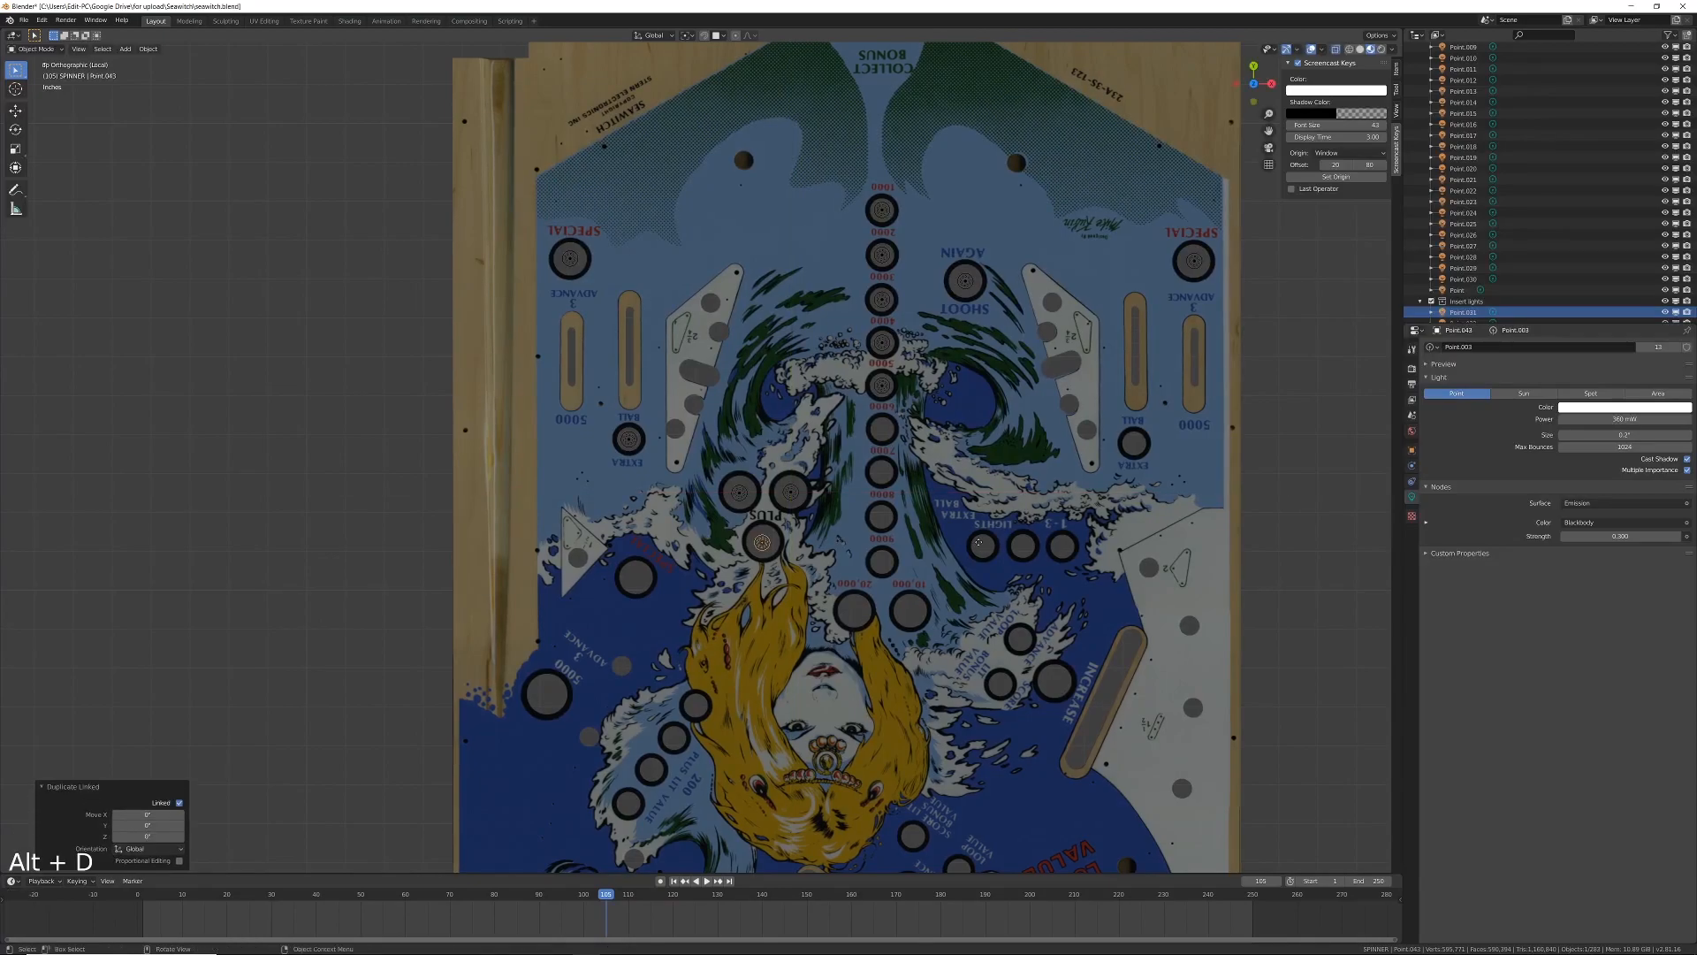
key(g)
click(852, 579)
key(alt+d)
key(g)
key(shift+z)
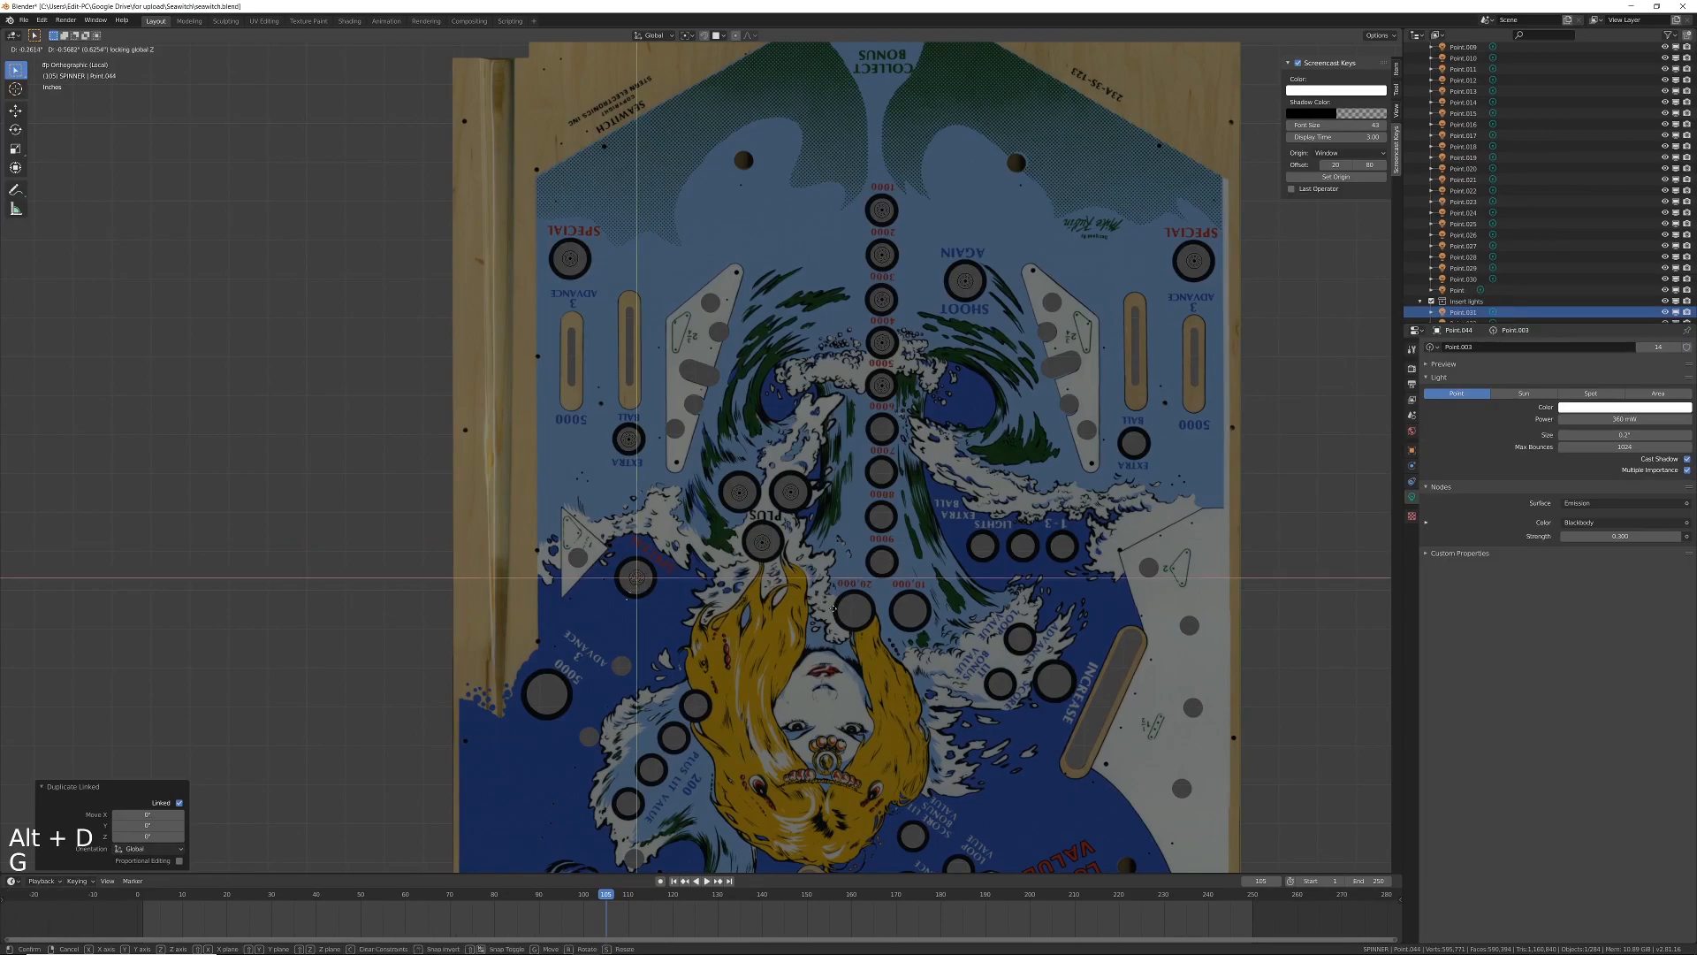
click(543, 698)
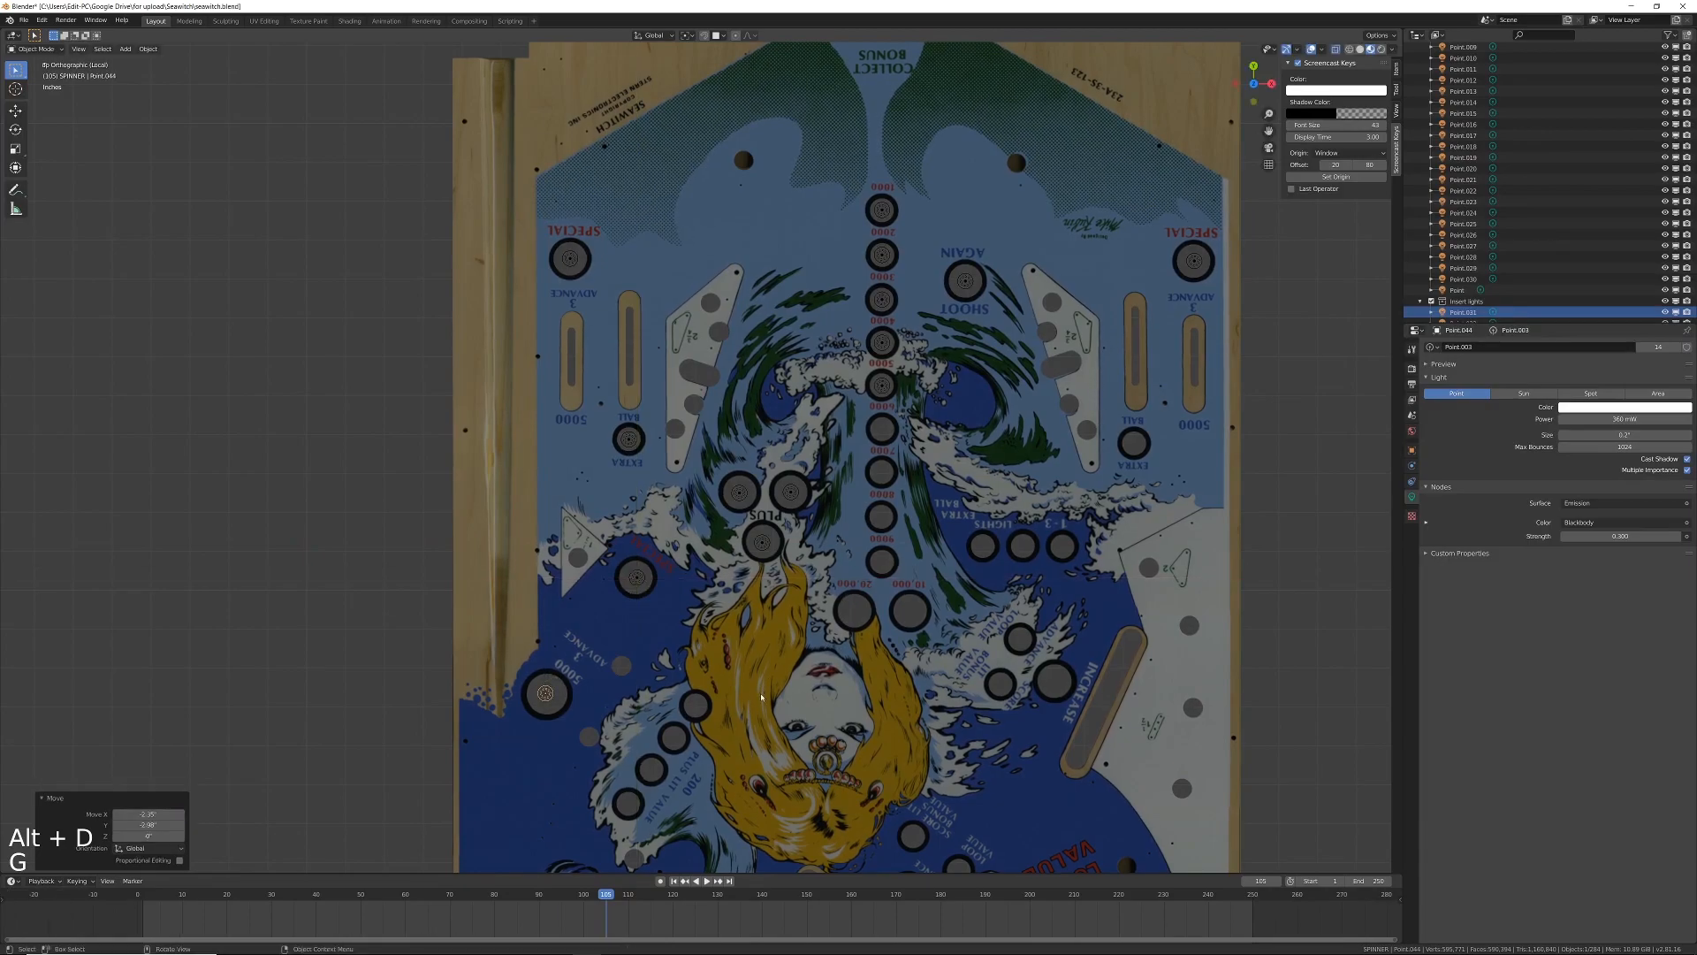
Step: Place linked duplicates at the 6000 and 7000 bonus inserts and continue the same way through the remaining inserts
key(alt+d)
key(g)
key(shift+z)
click(882, 429)
key(alt+d)
key(g)
click(883, 472)
key(alt+d)
key(g)
scroll(813, 563, down, 2)
key(shift+z)
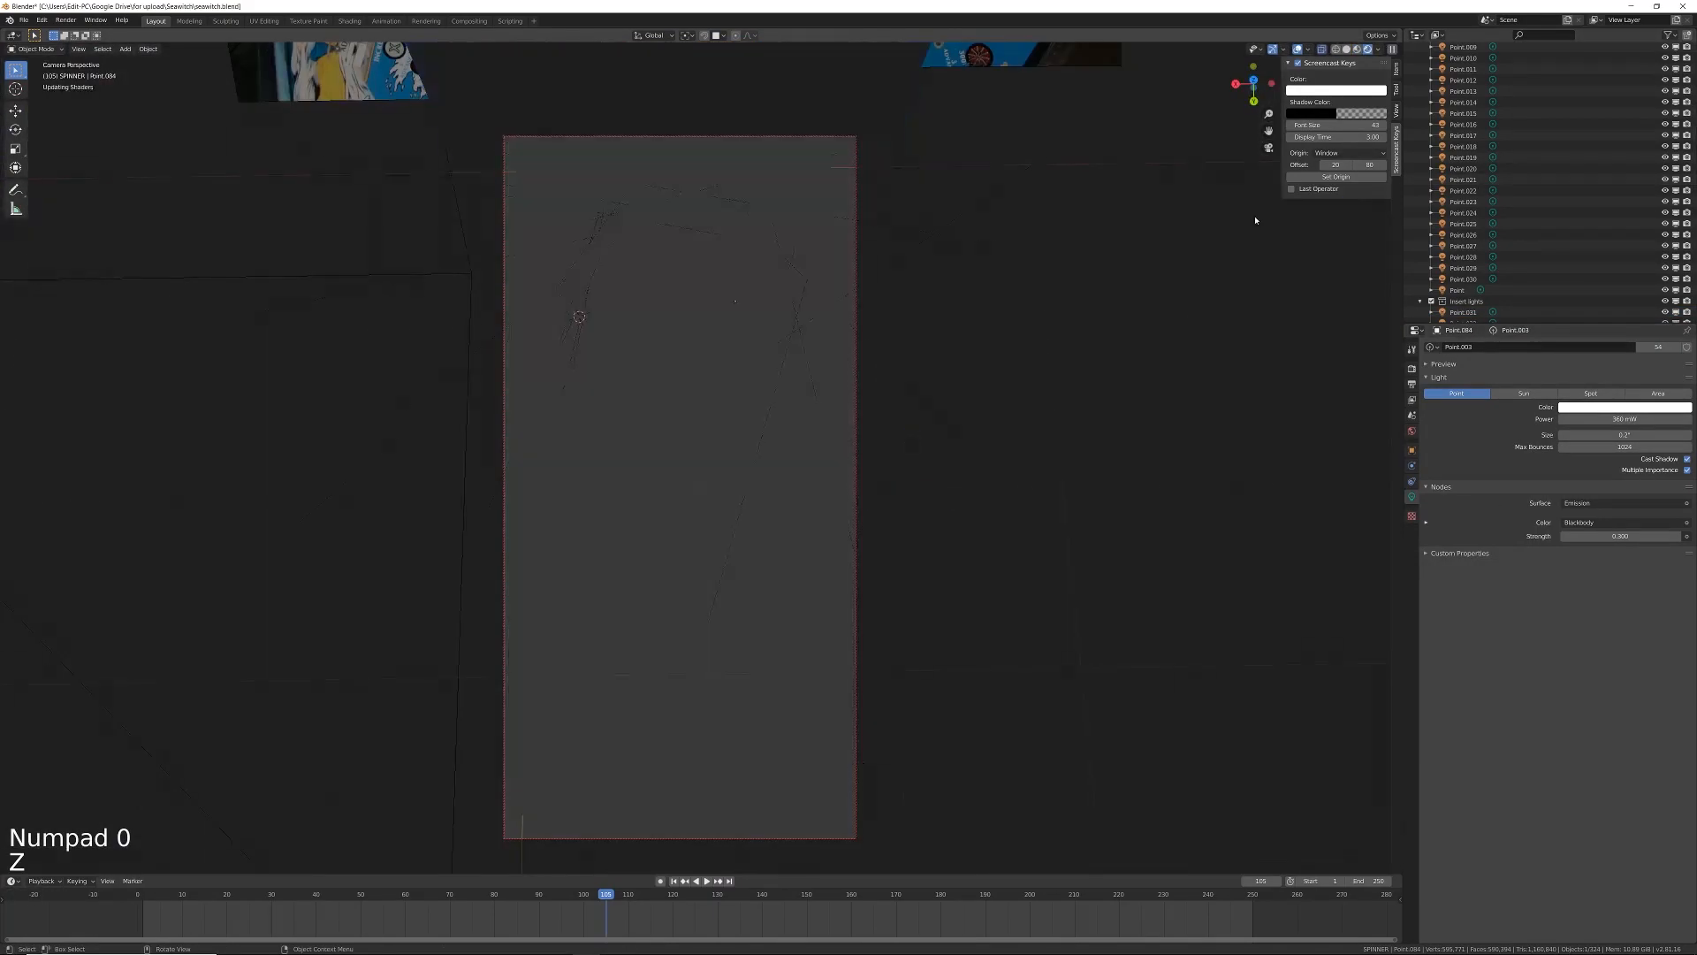
Step: Select the first insert light and set the Emission node strength of the shared light data to 0.2
scroll(1492, 244, down, 2)
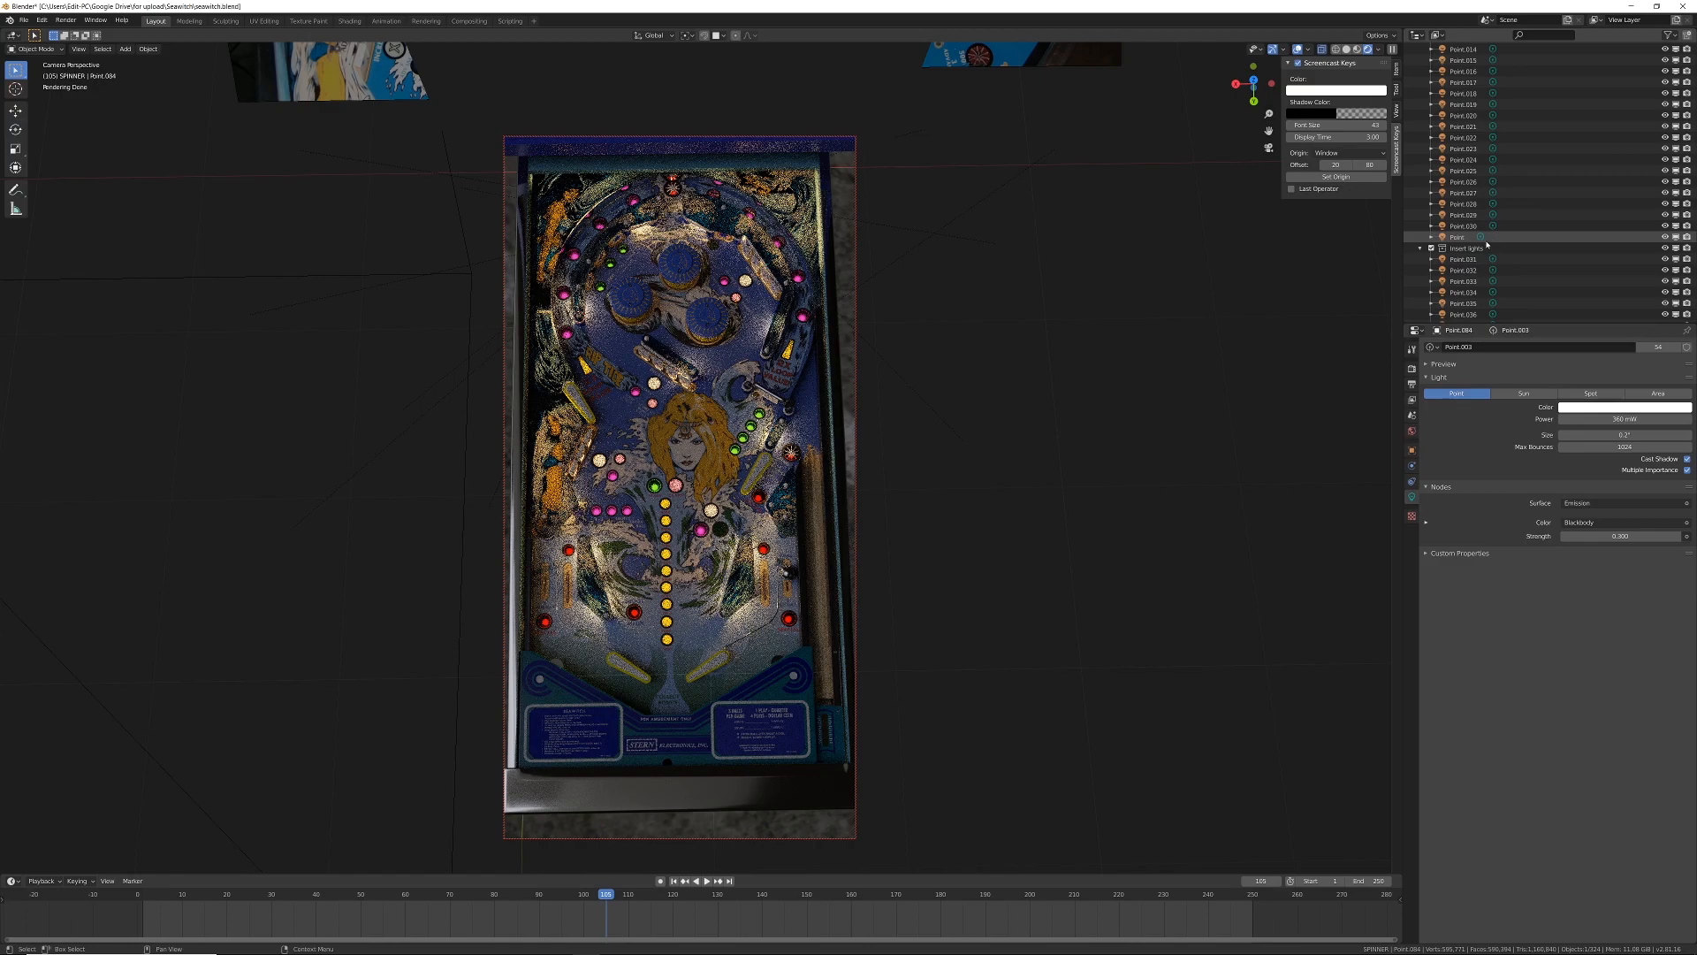
click(1459, 259)
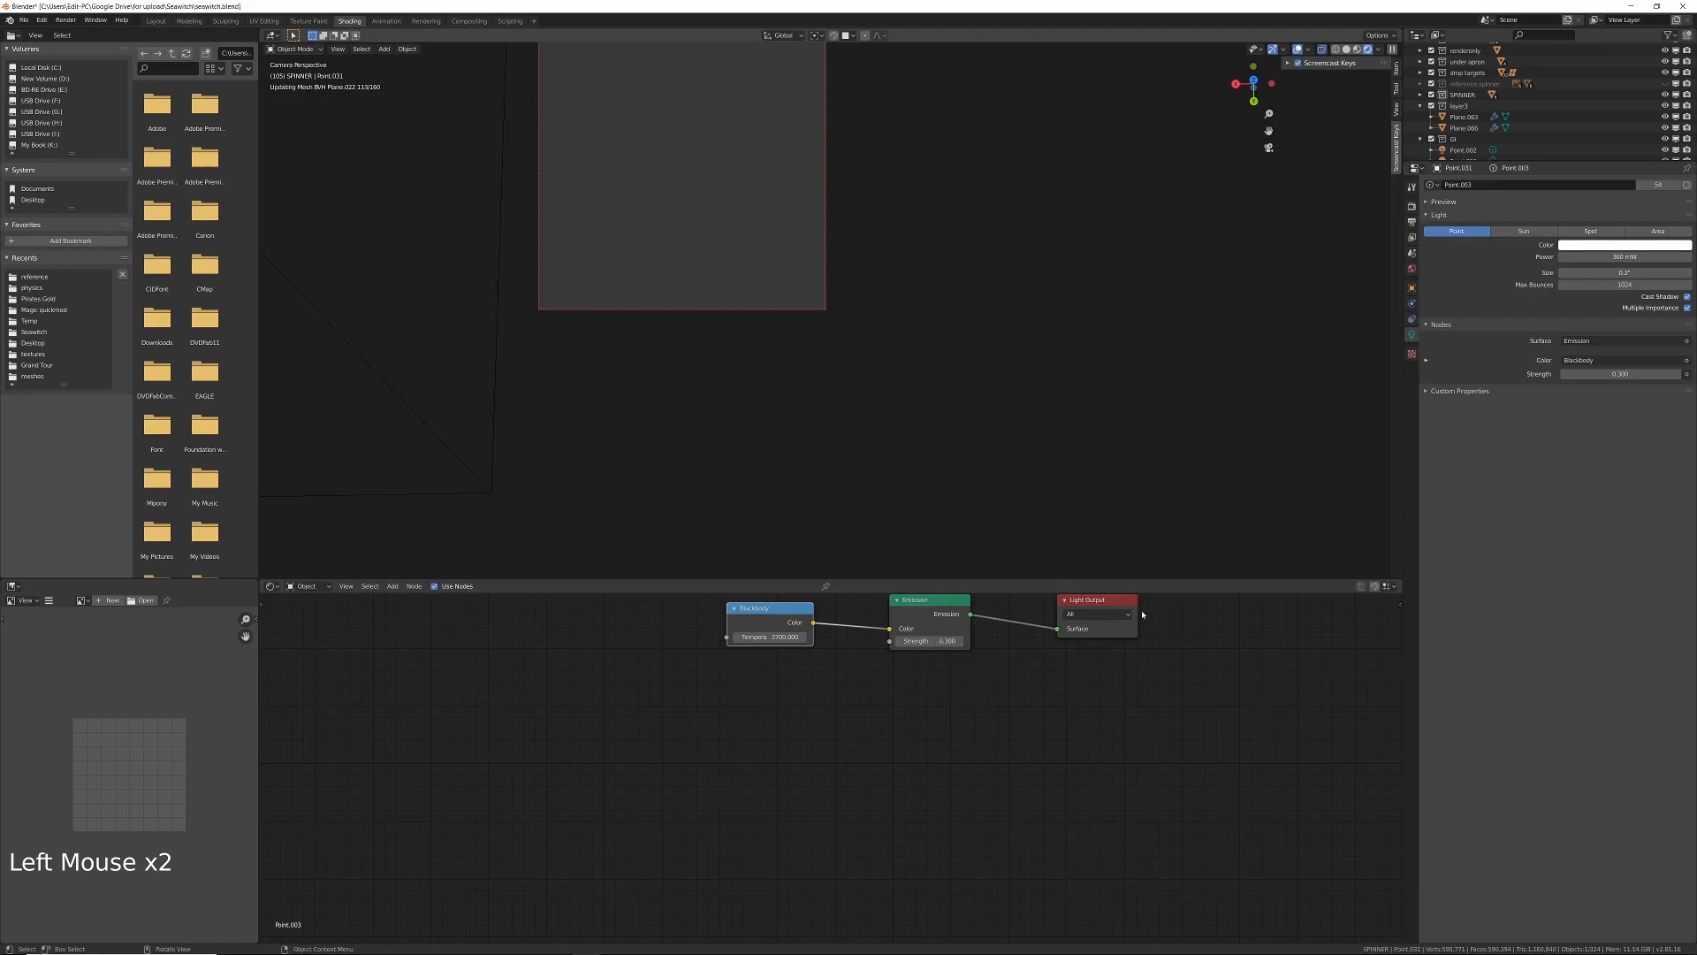
click(946, 639)
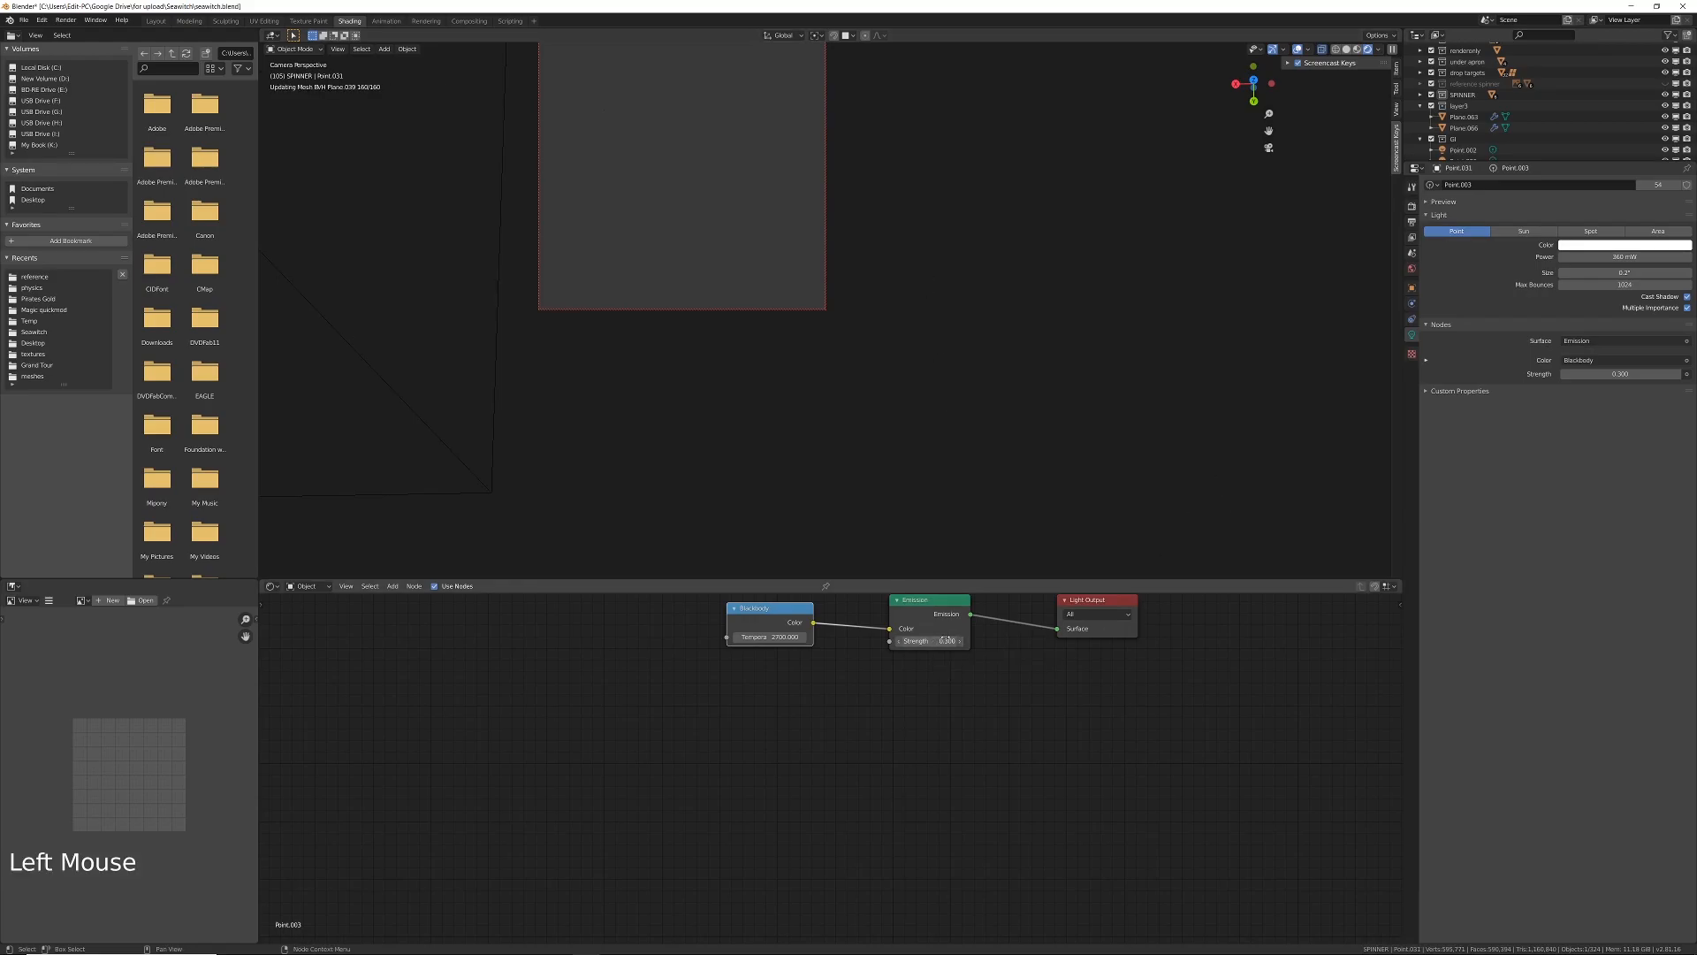
text(0.2)
key(Return)
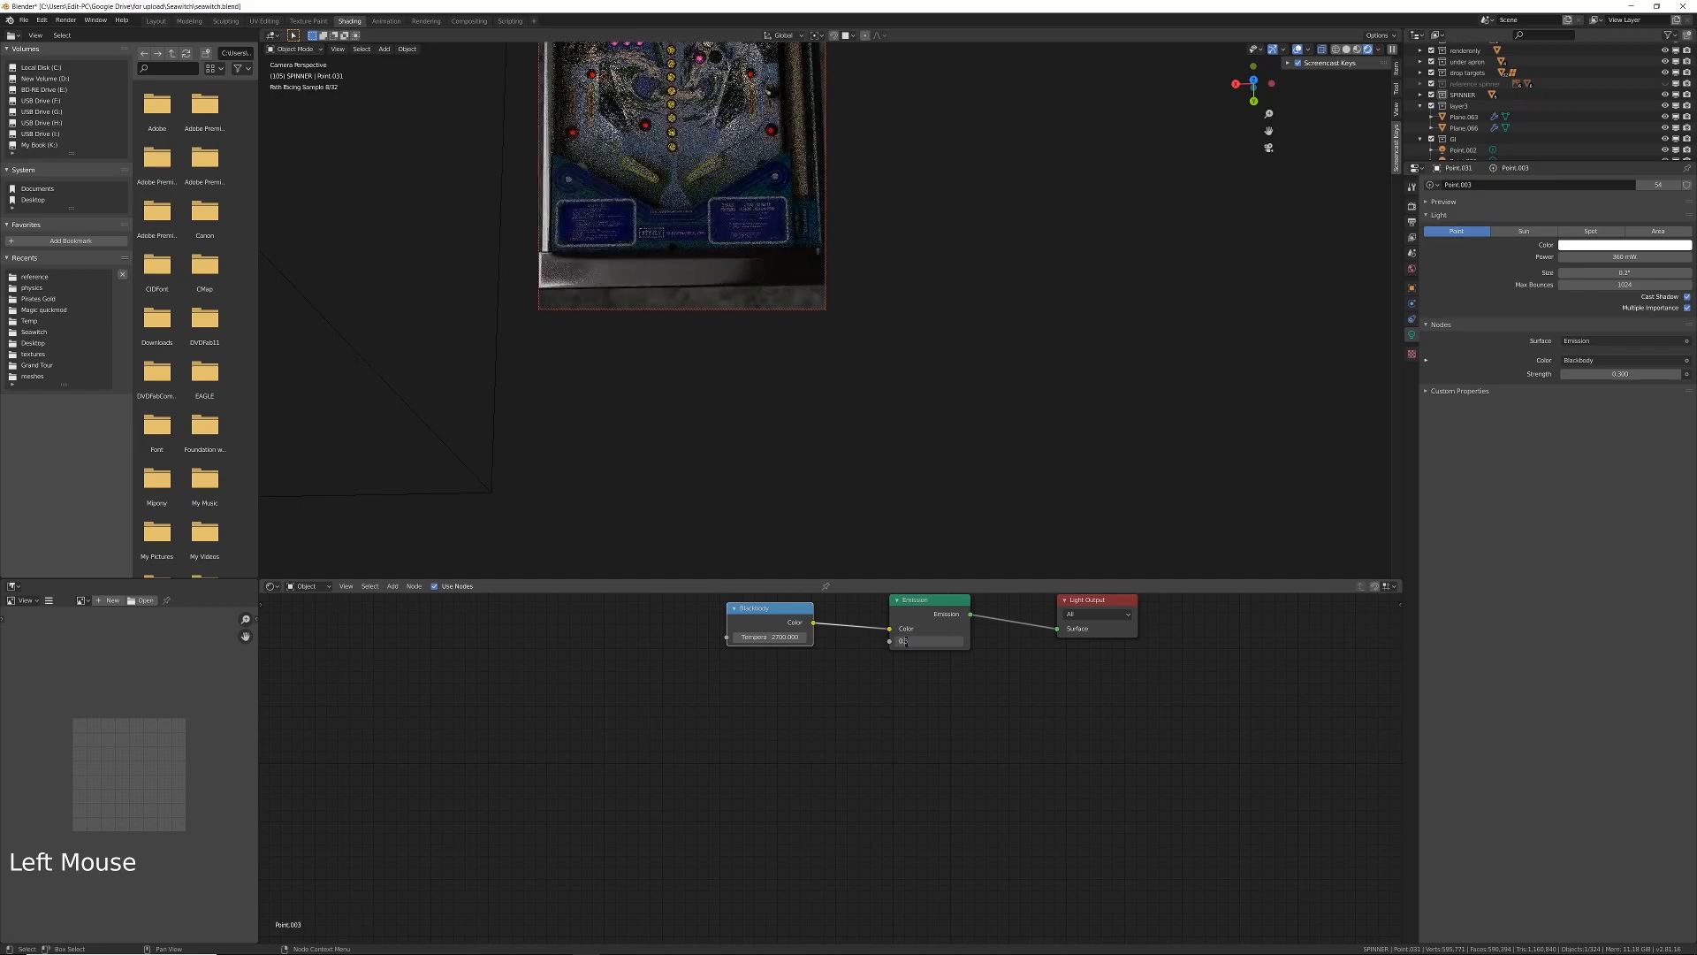
shift+middle_drag(979, 243, 977, 308)
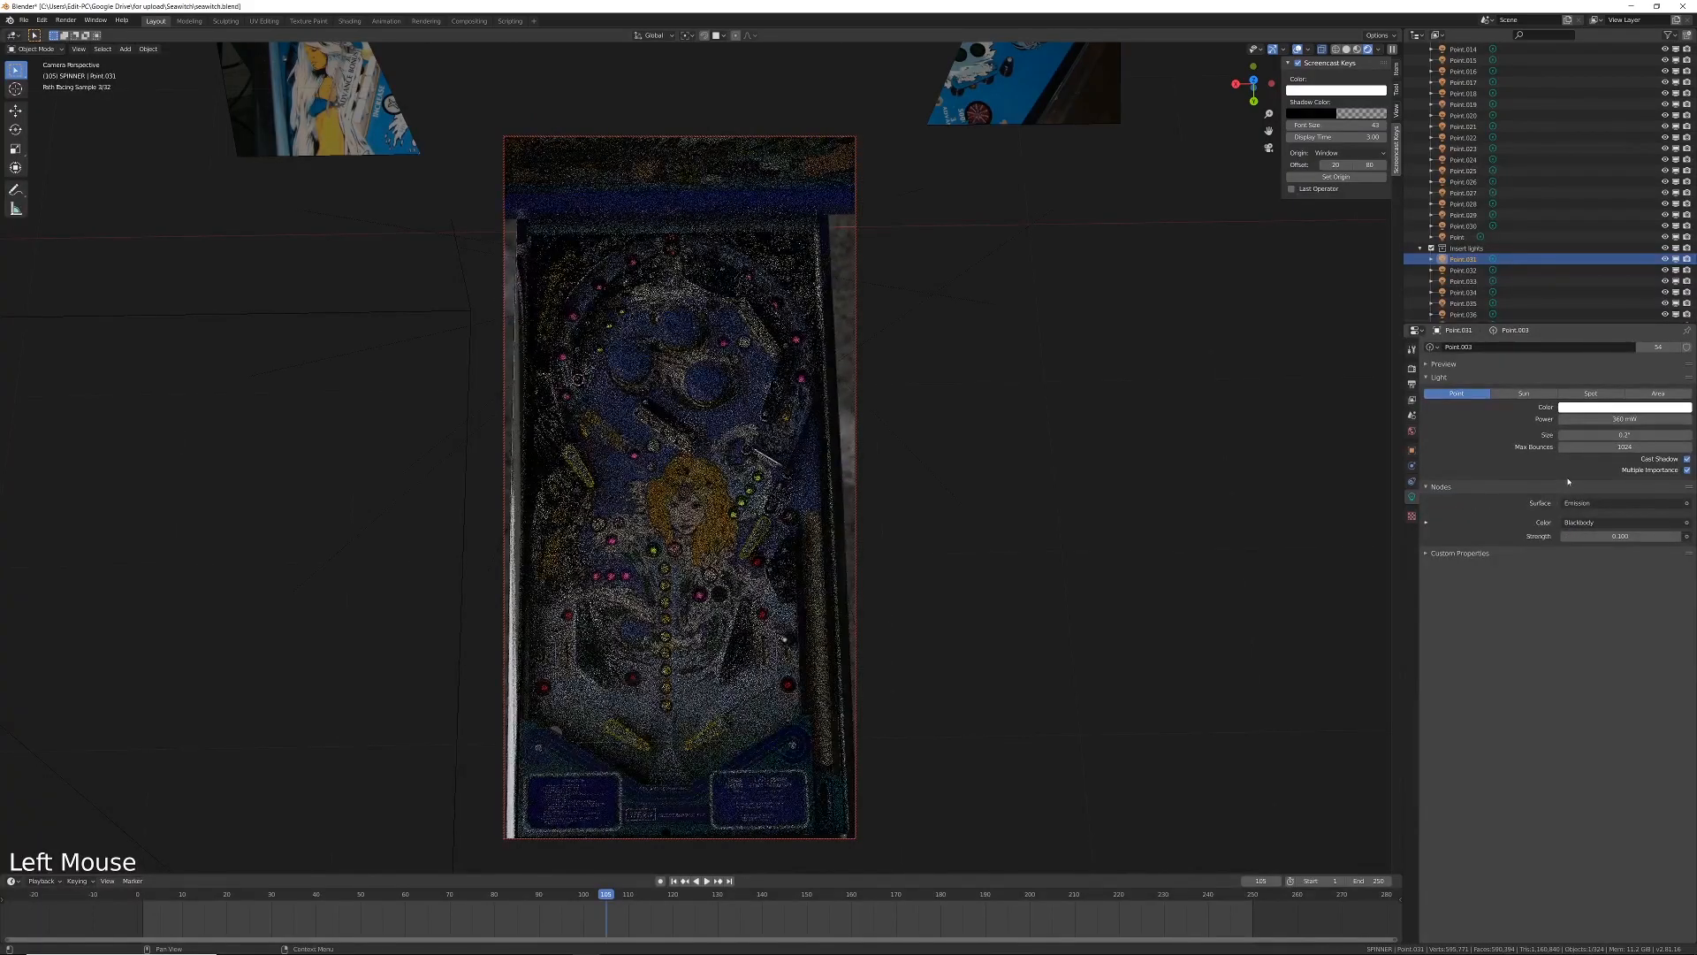
Step: Try a power of 250 for the shared insert light data
click(1598, 419)
text(250)
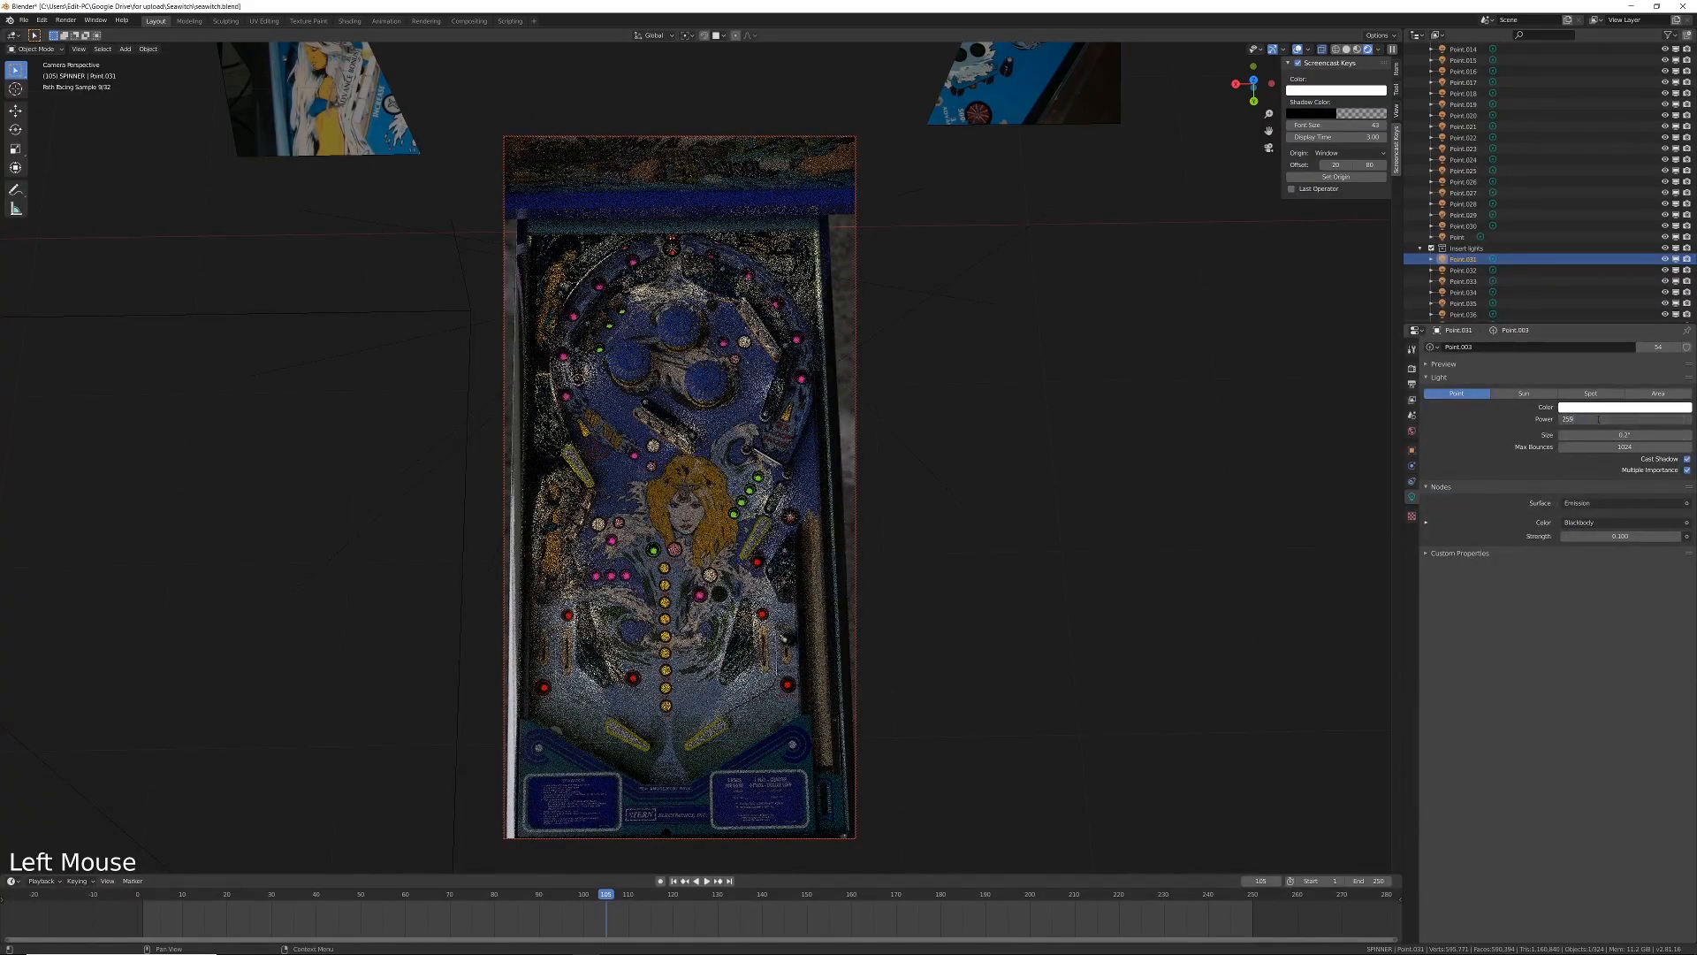
text(9)
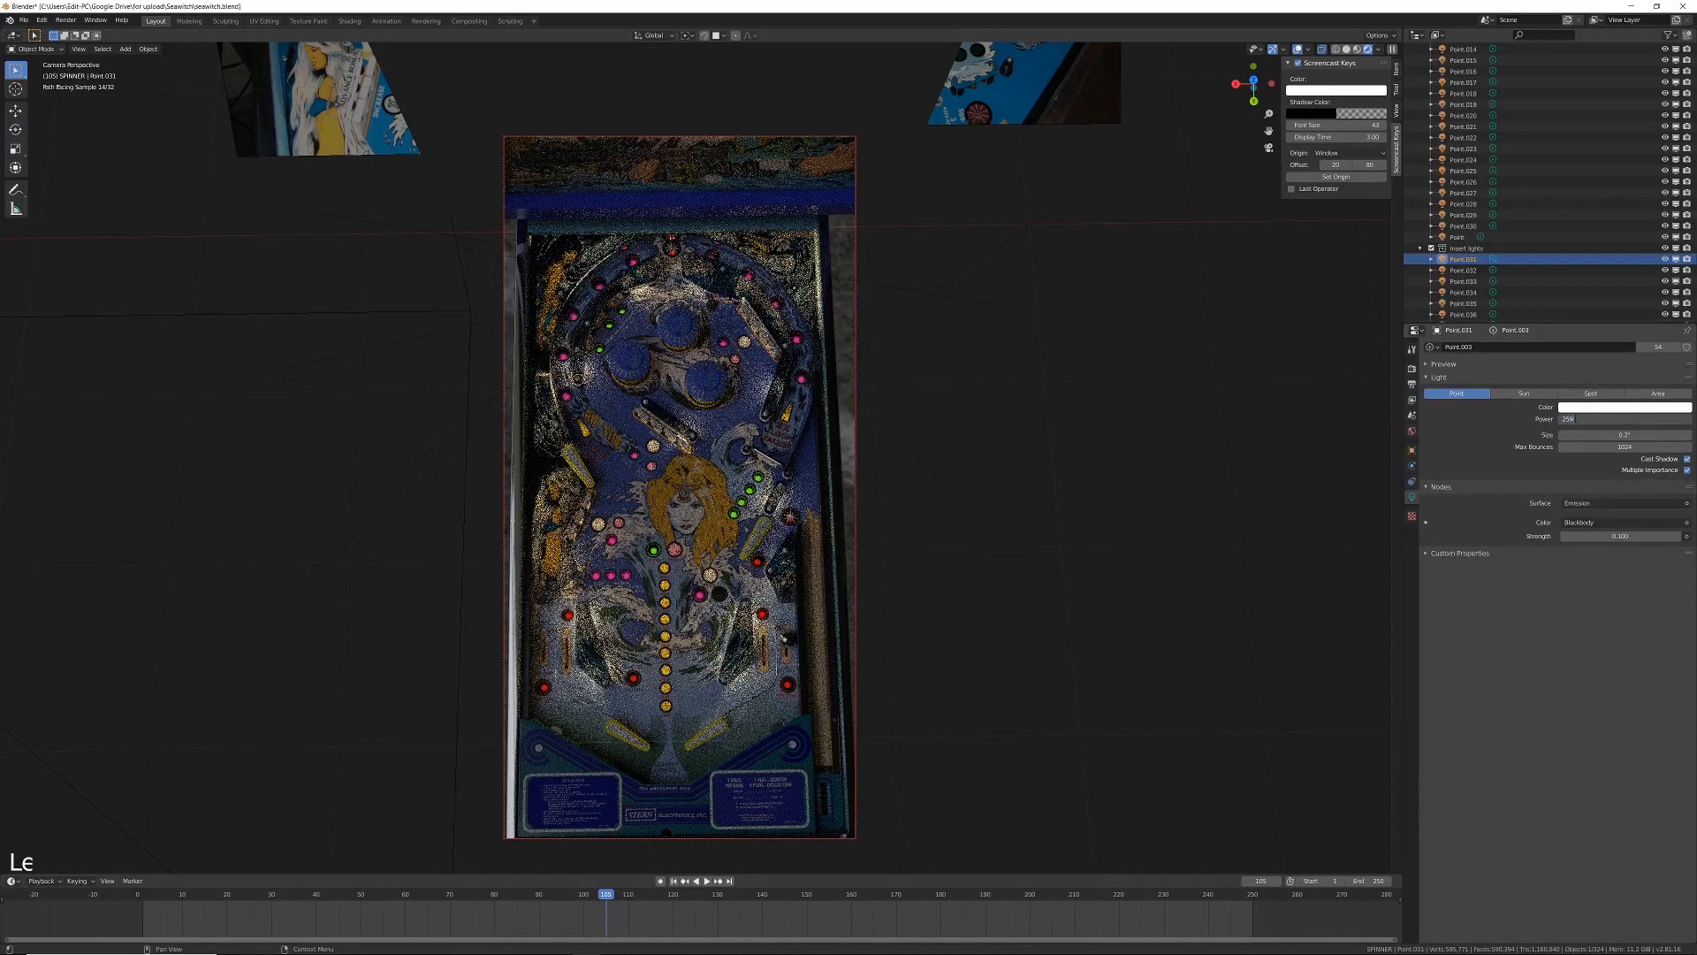
key(Return)
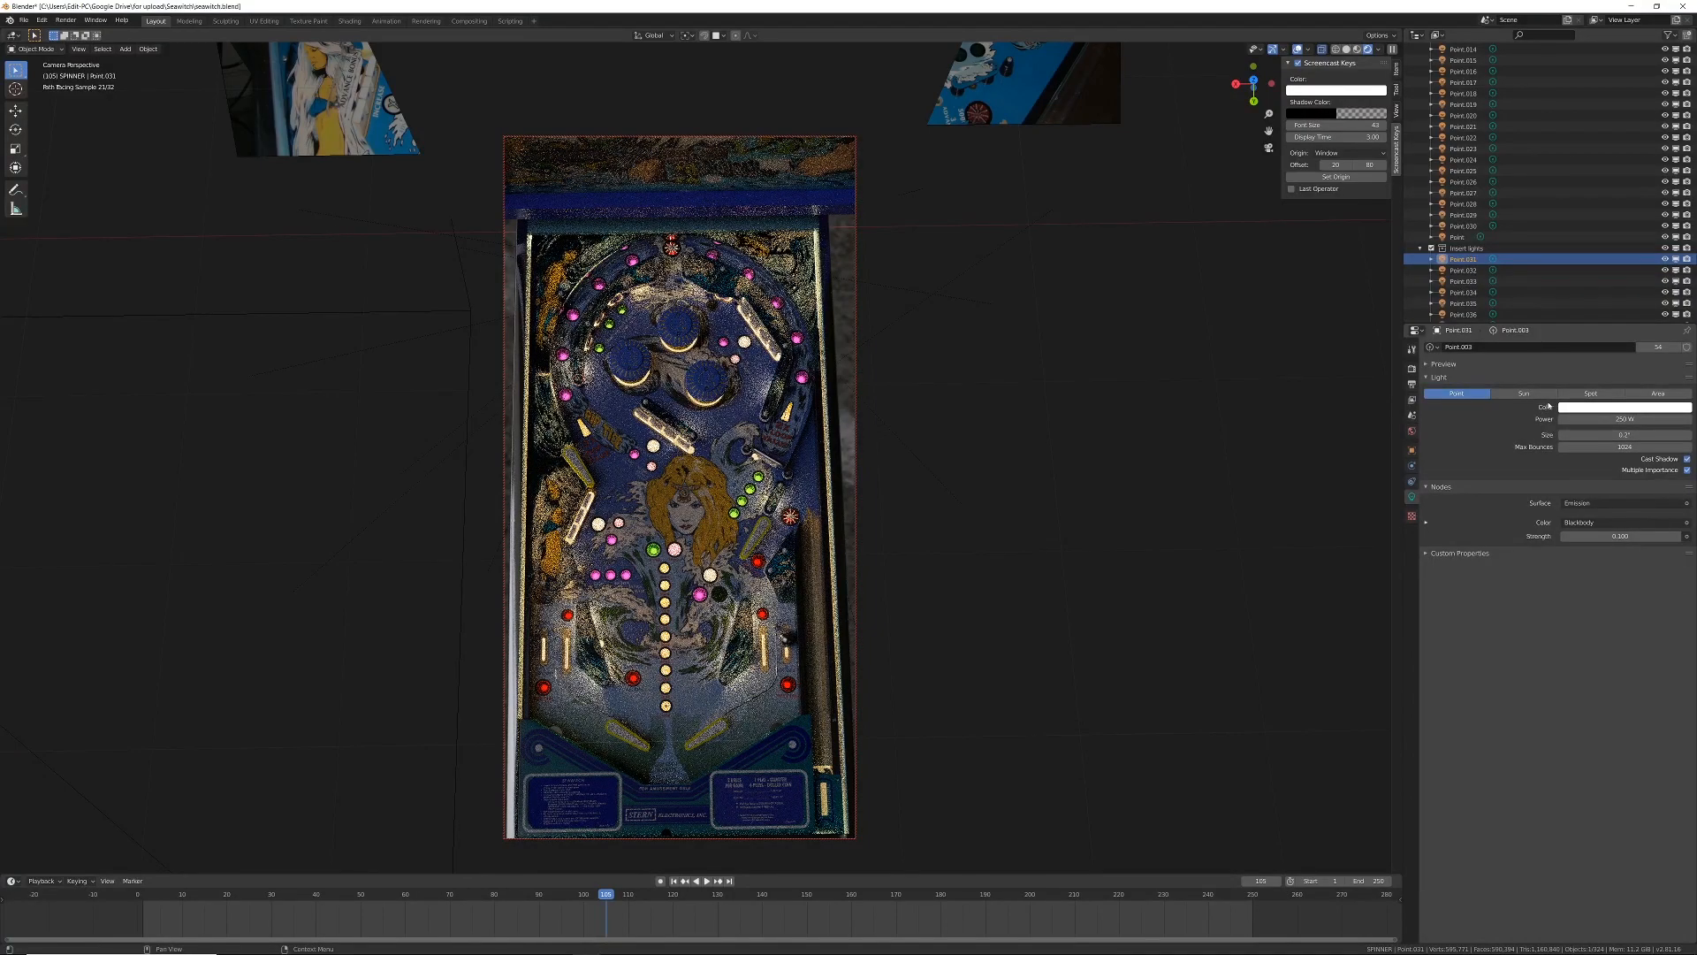
click(1549, 405)
click(1549, 405)
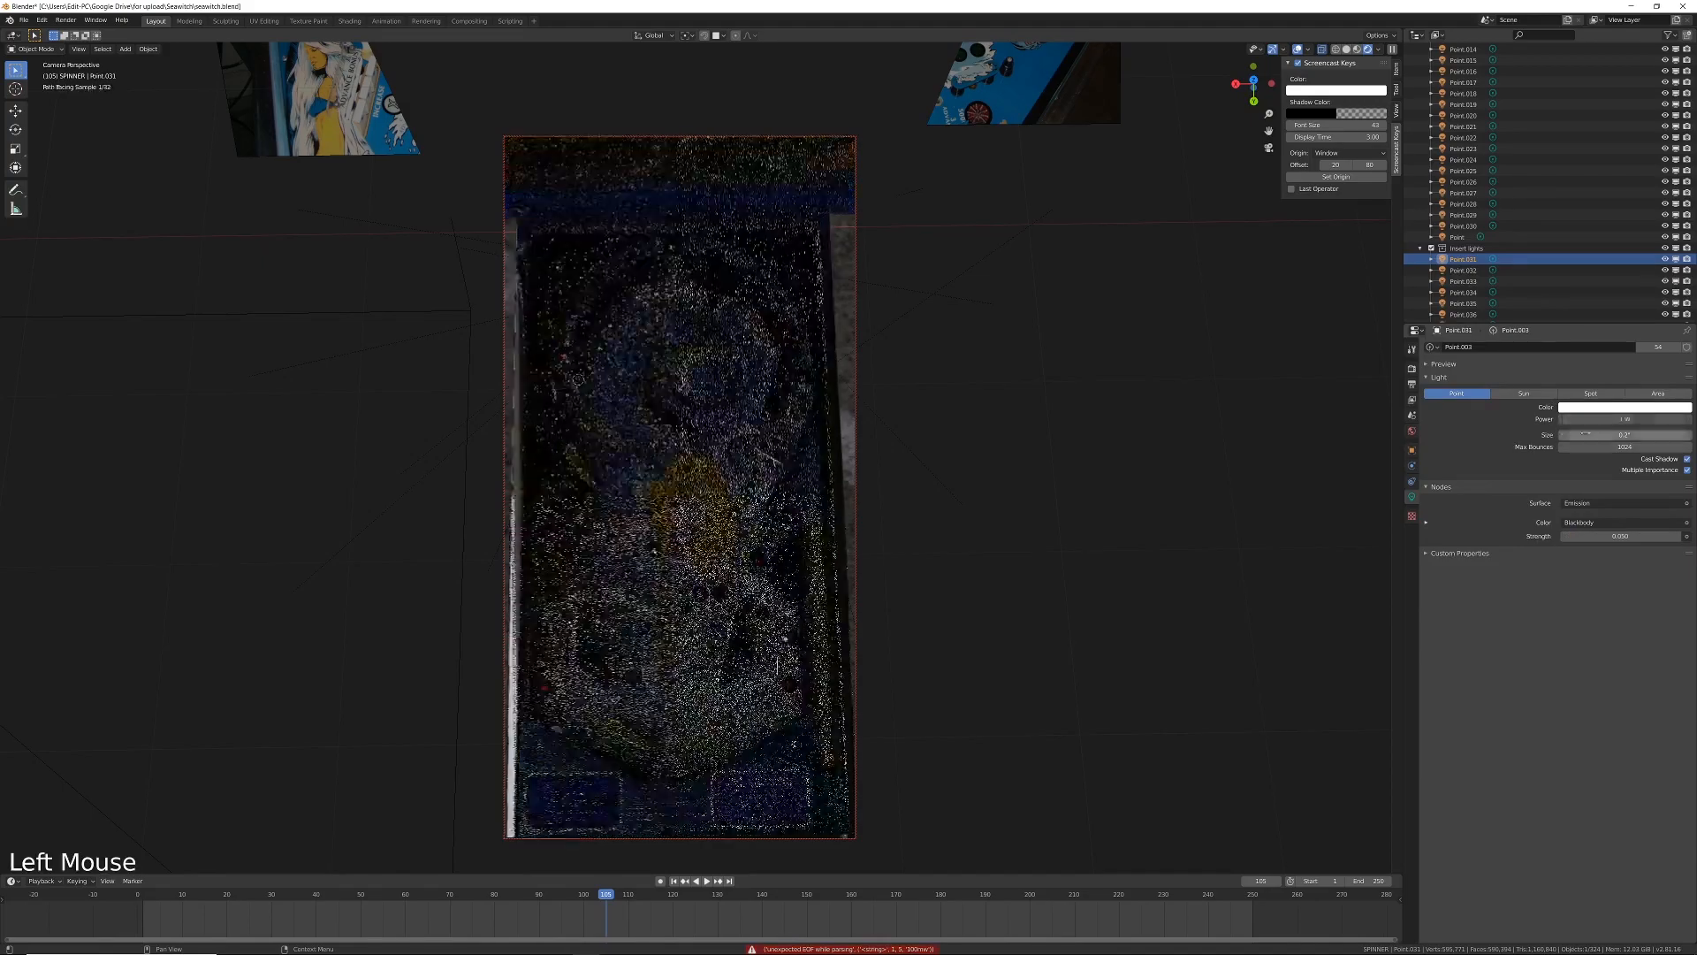
key(x)
key(alt+d)
key(g)
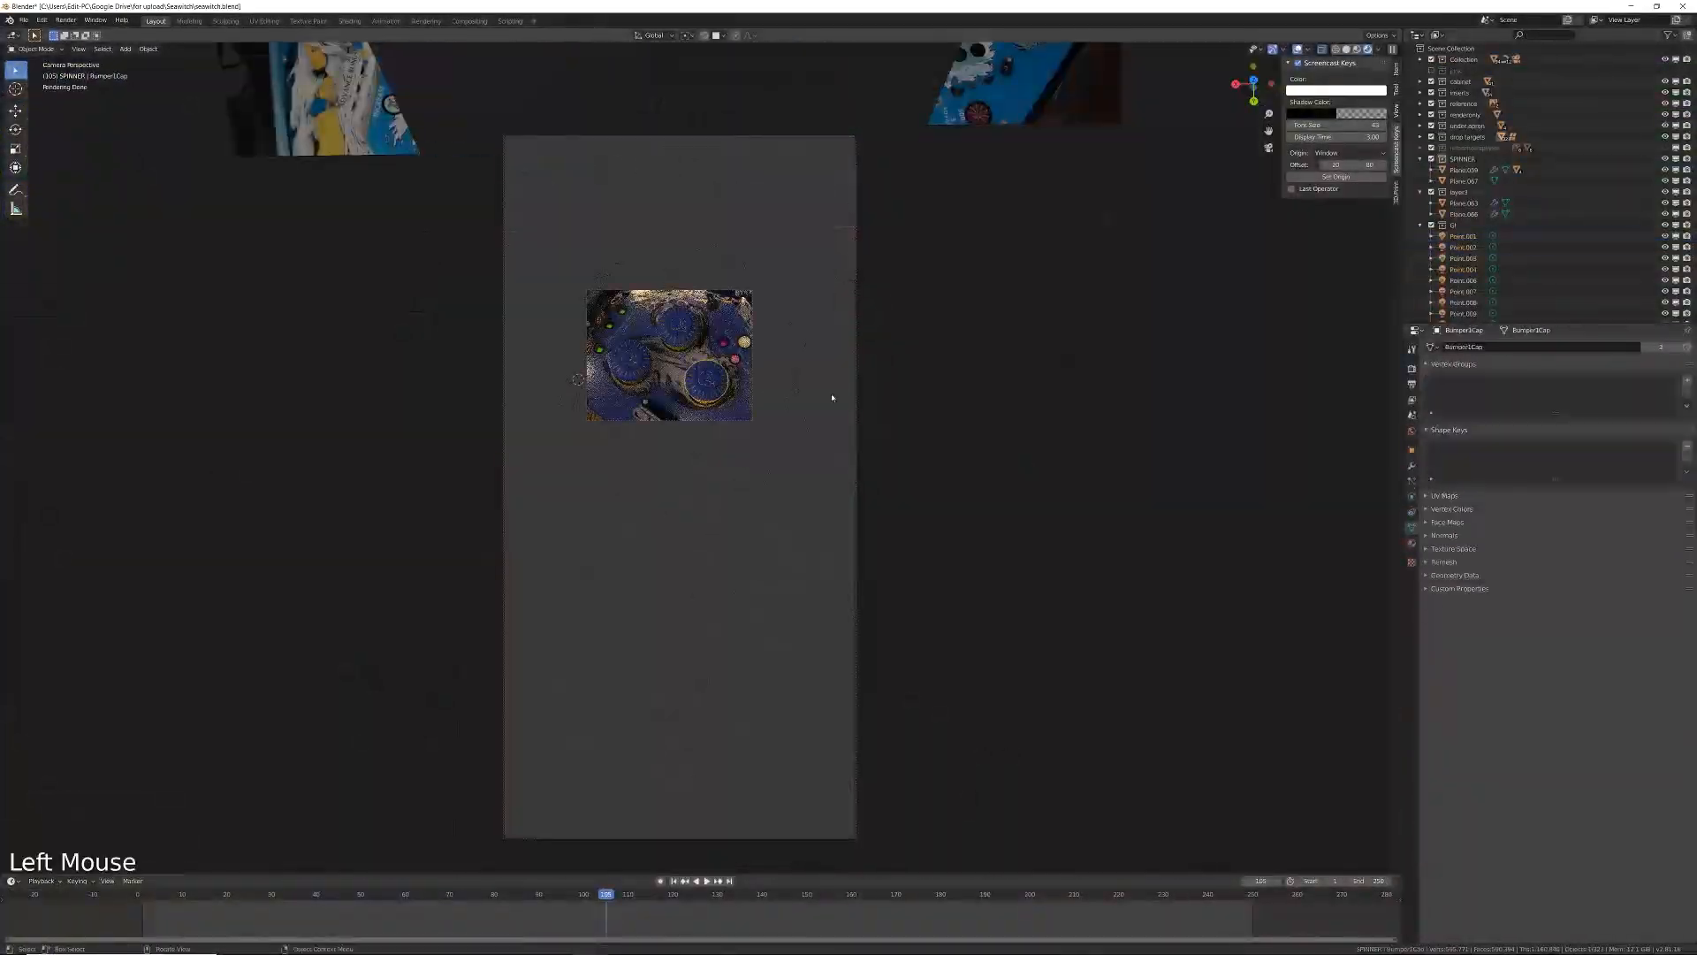
Step: Exclude the insert lights collection from the view layer and save the file
key(z)
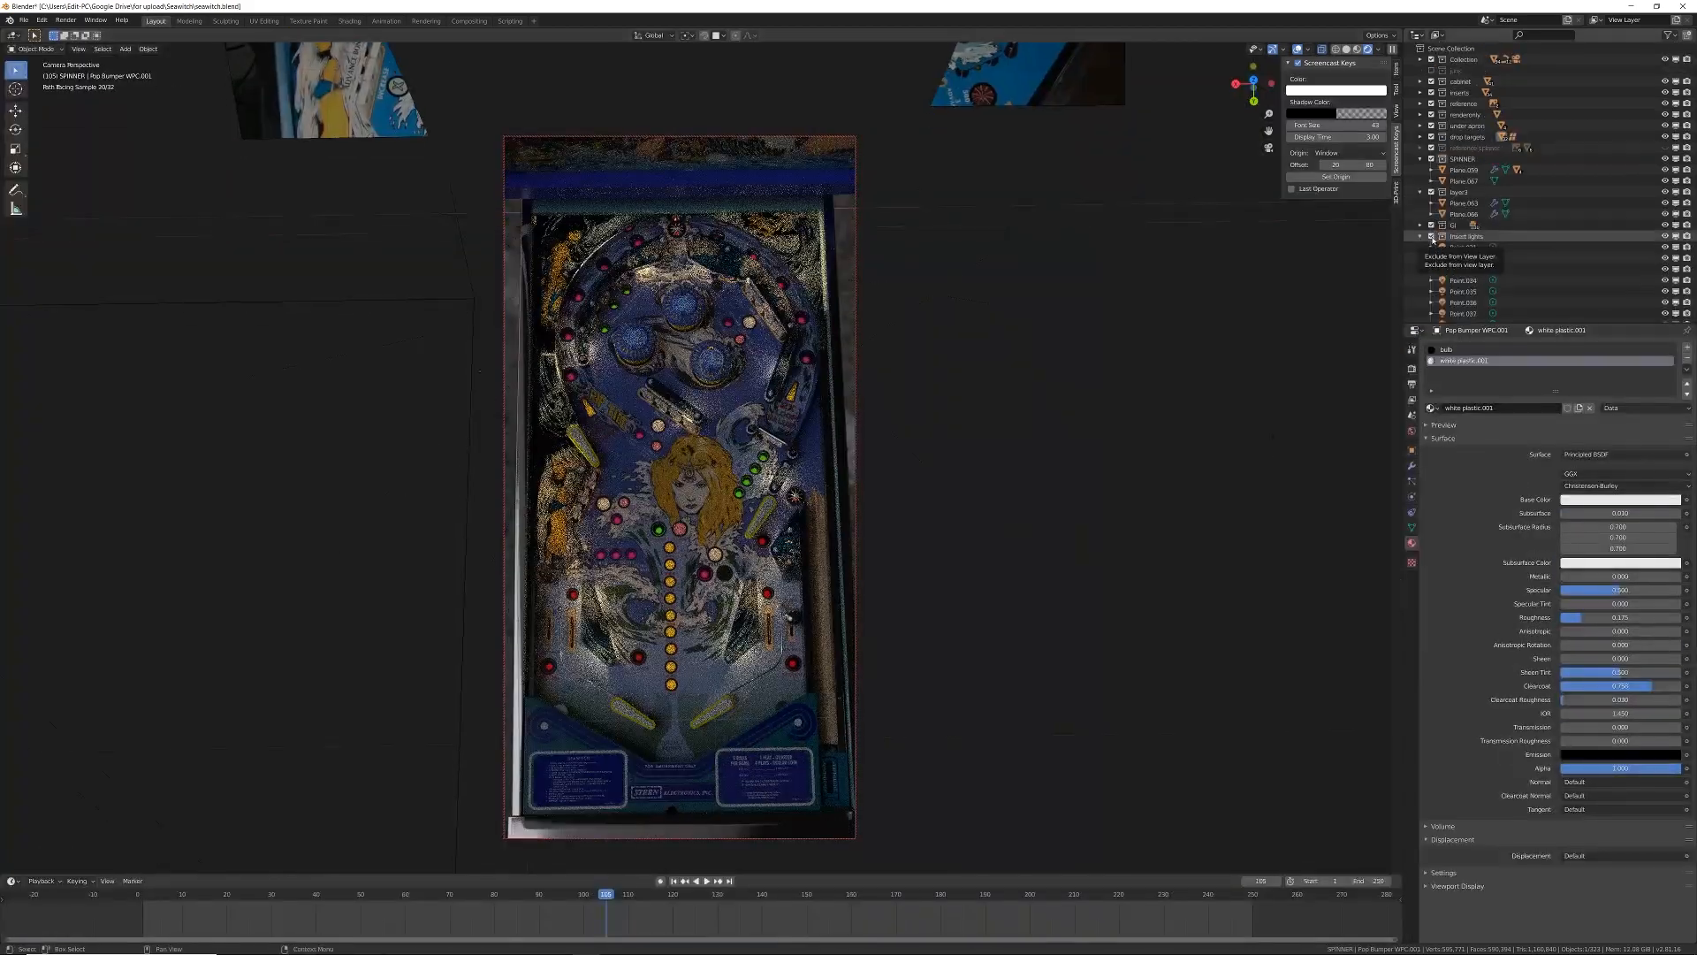
click(1432, 237)
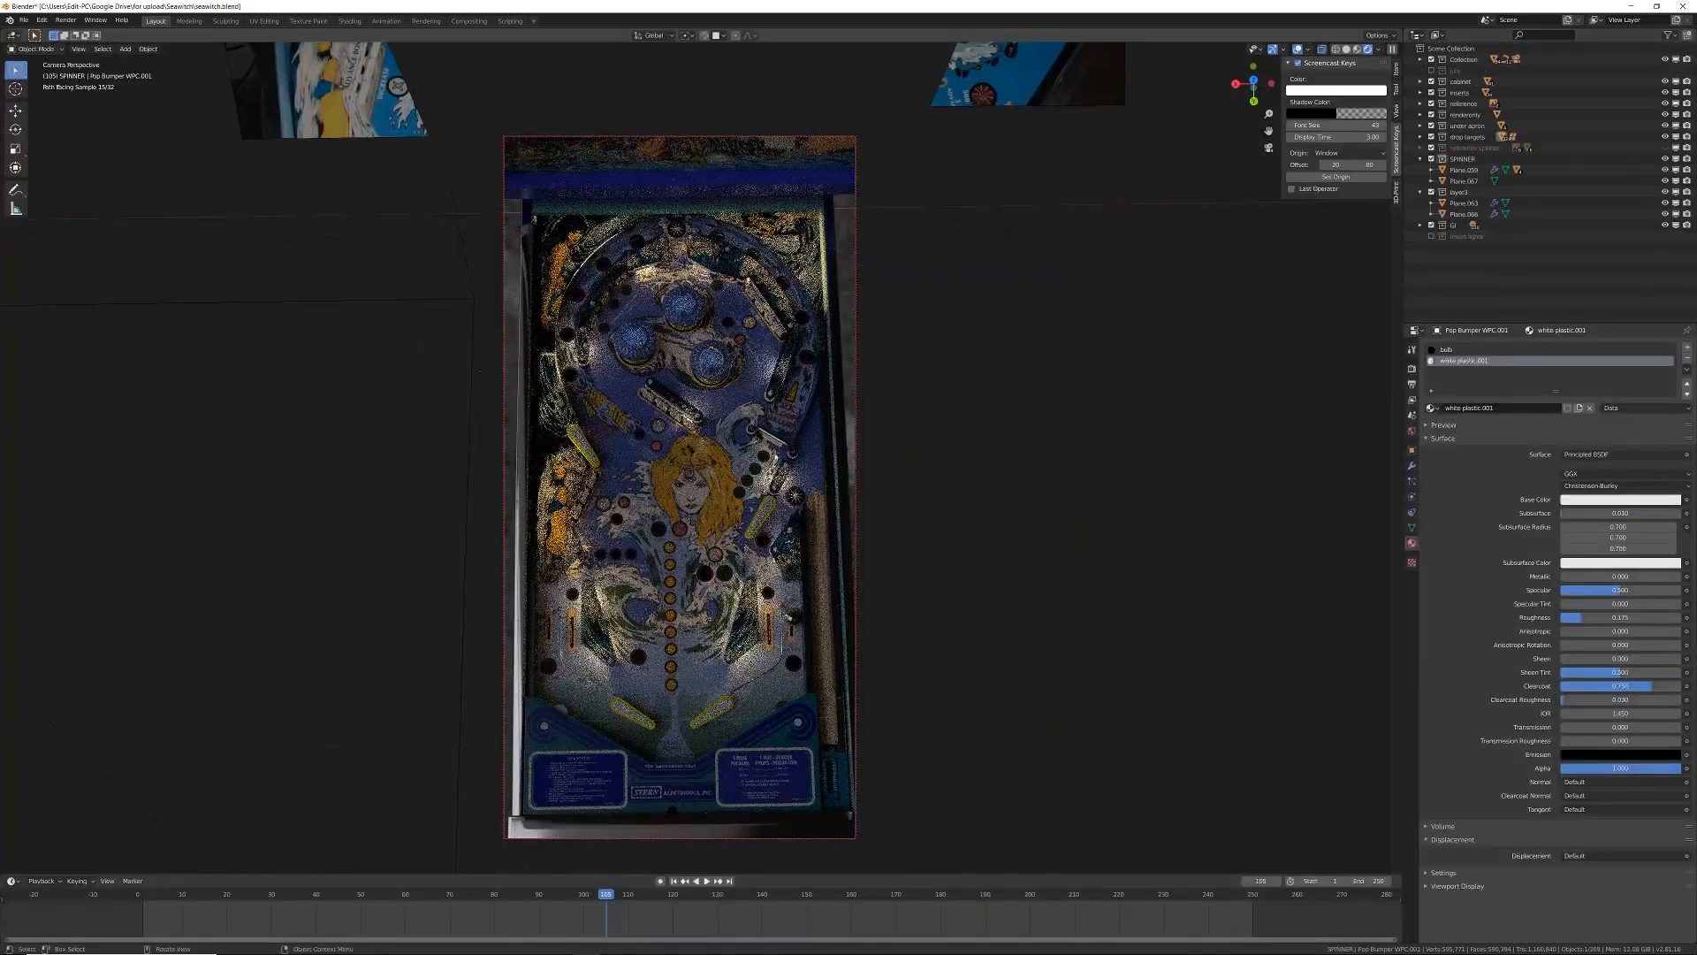
key(ctrl+s)
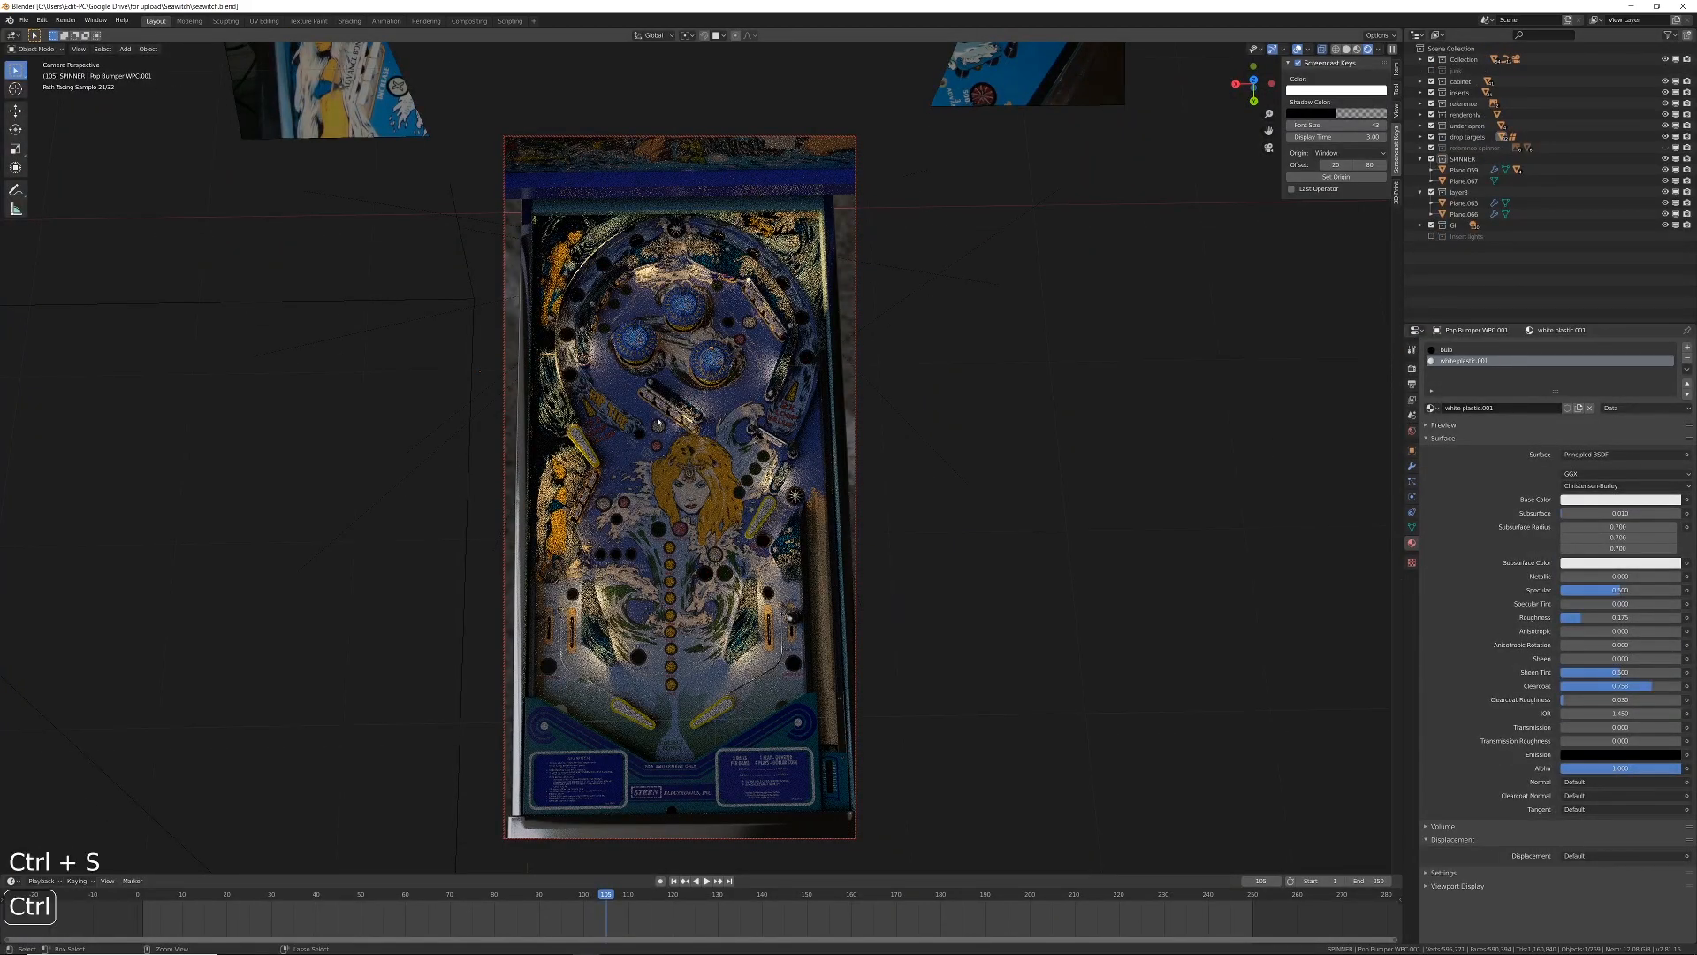
Step: Render the camera view of the playfield with only the GI lights included
key(z)
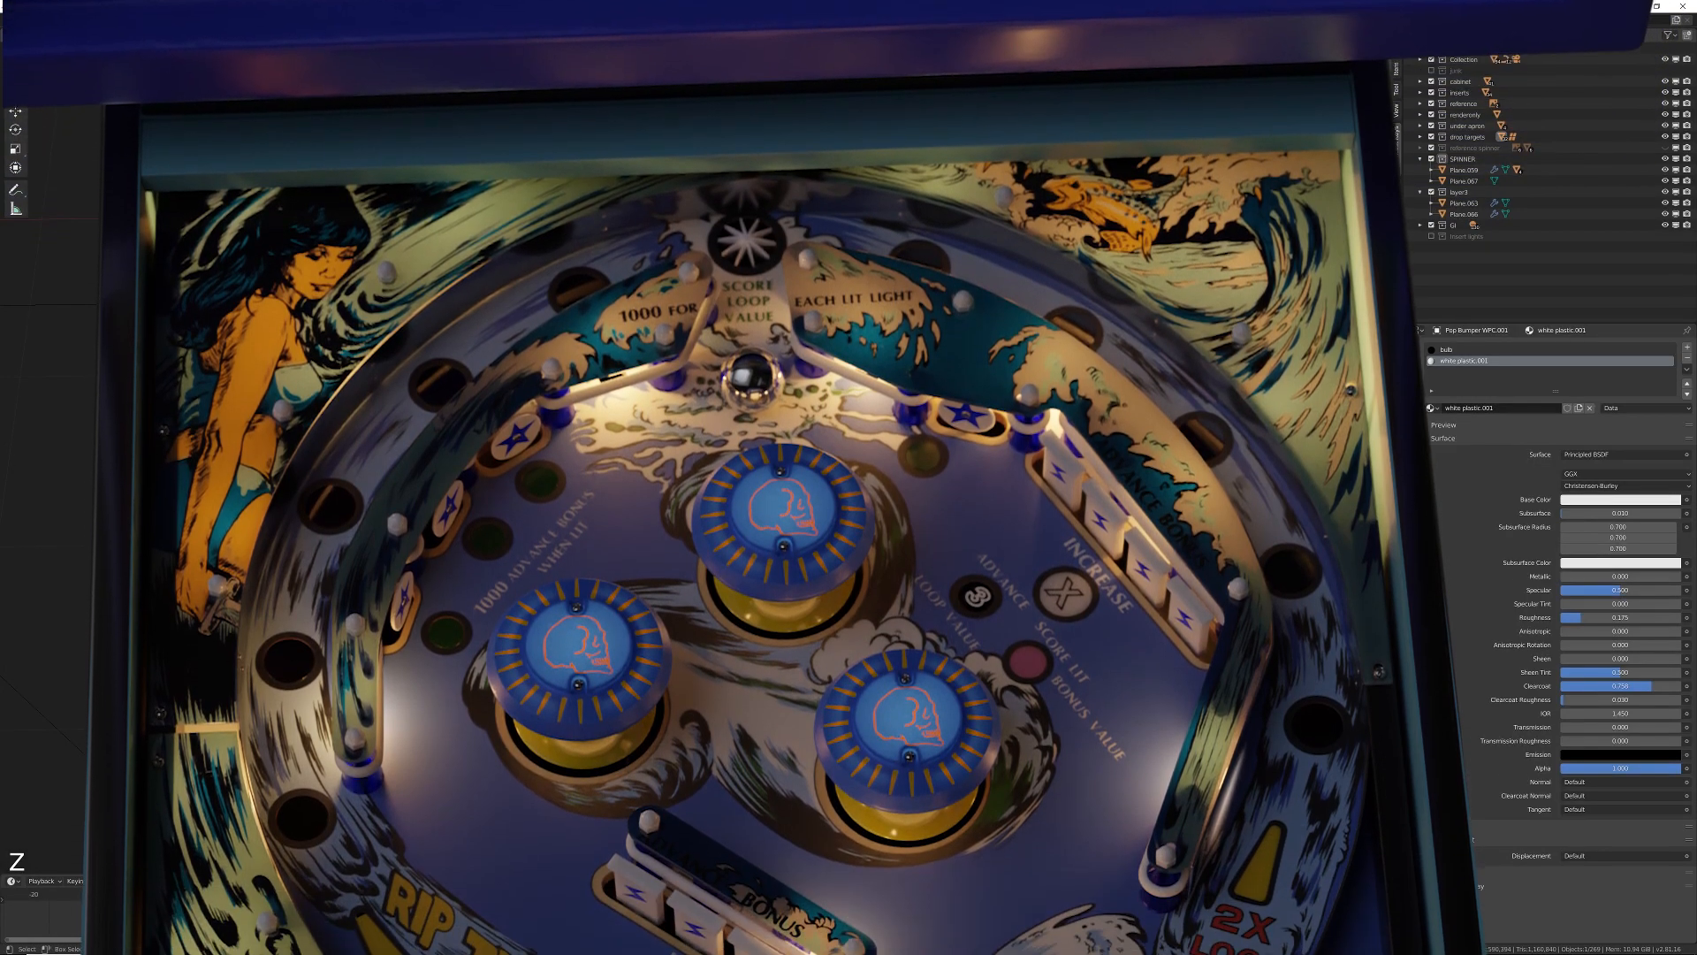
key(F12)
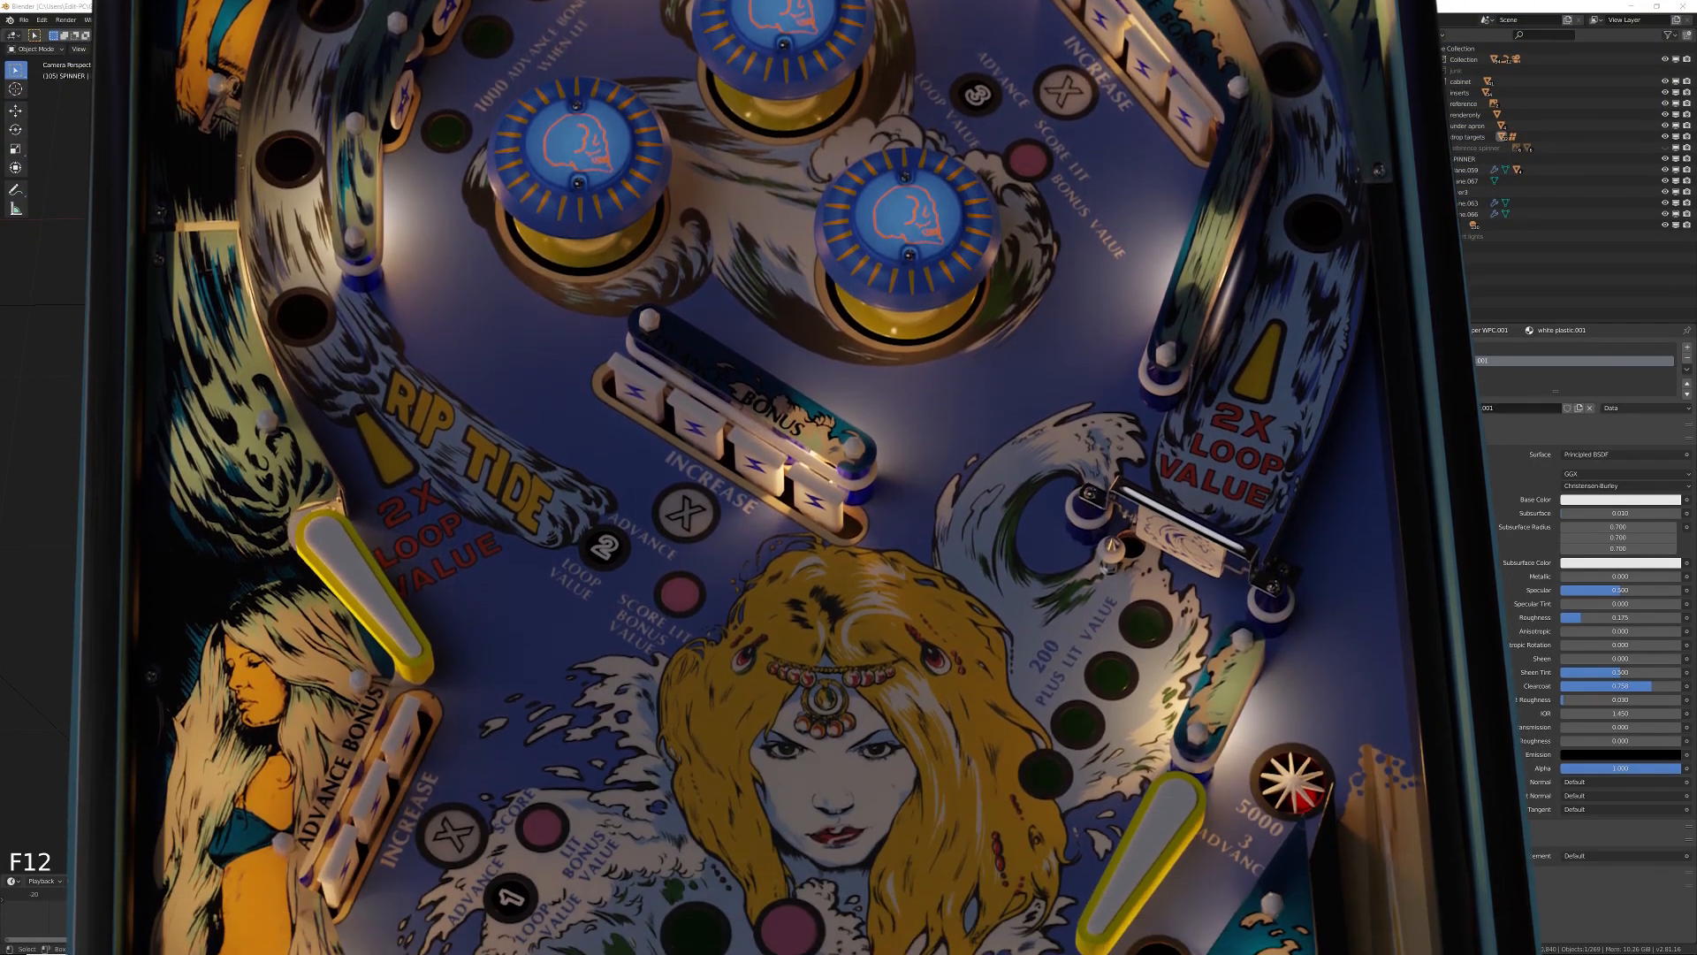